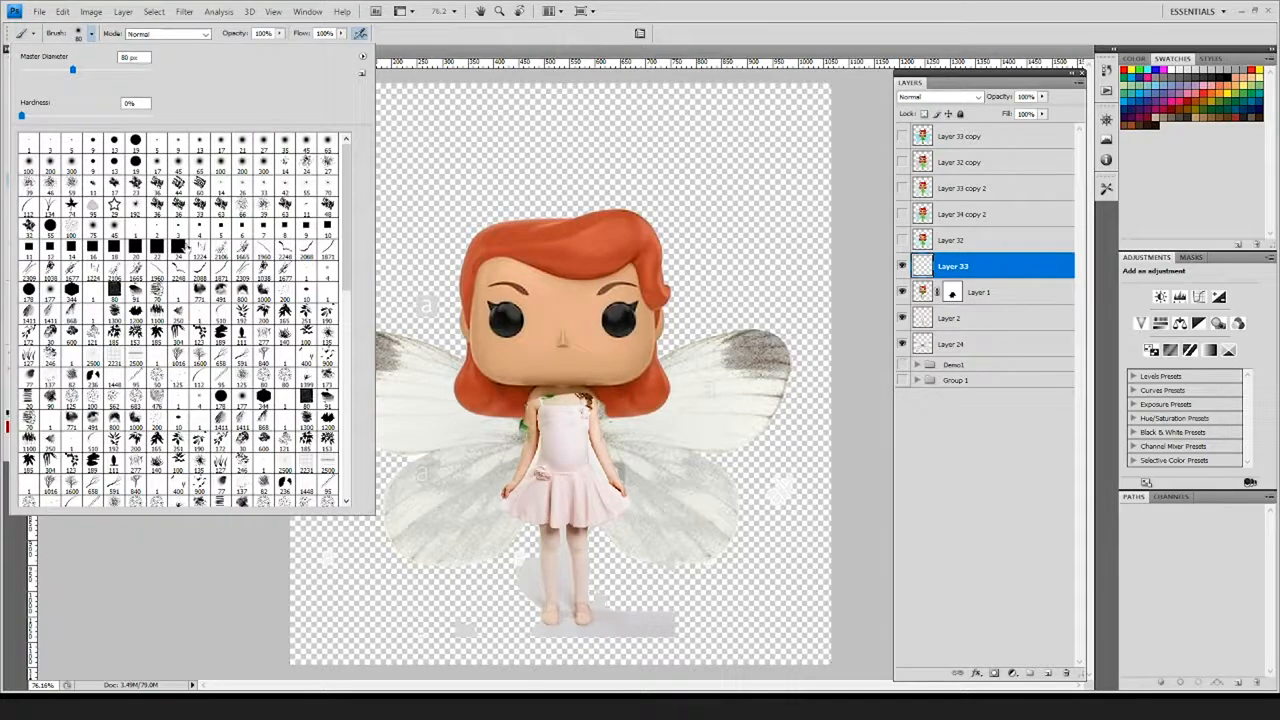
- Outline the sides and jaw of the face on Layer 33 with a 5 px square brush in the sampled skin tone
left_click(224, 236)
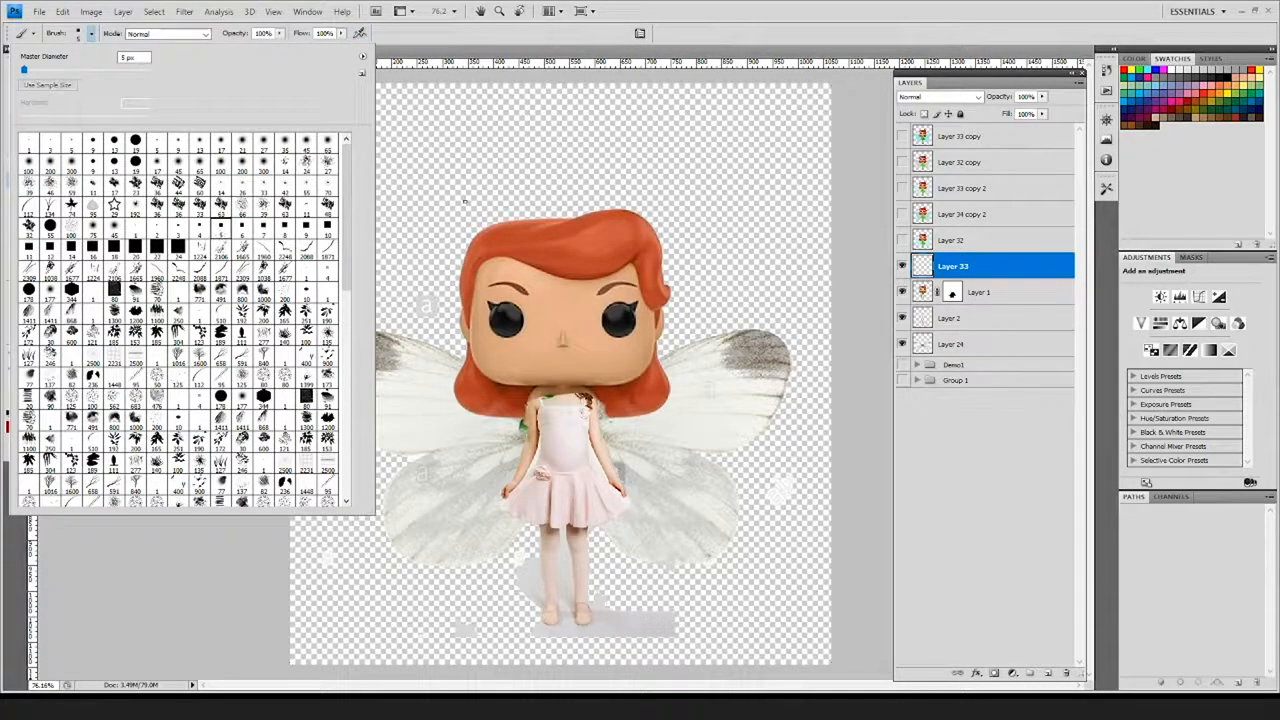
left_click(440, 231)
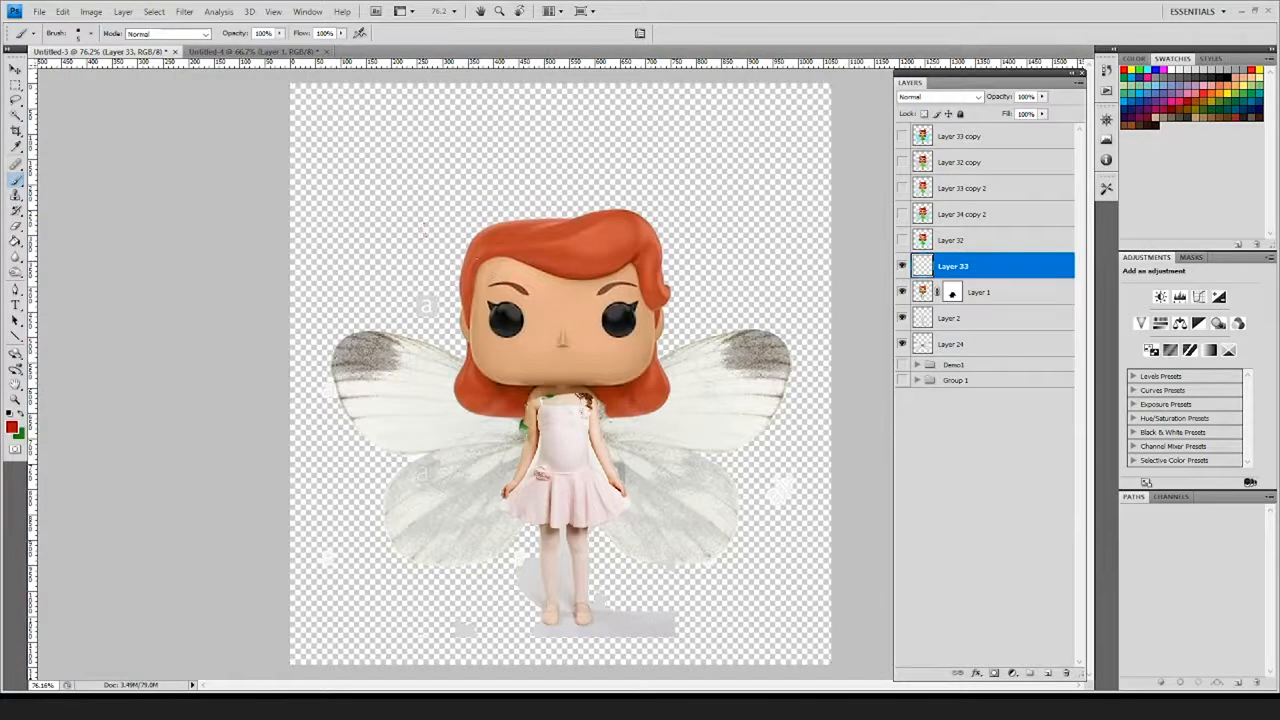
key("ctrl+plus")
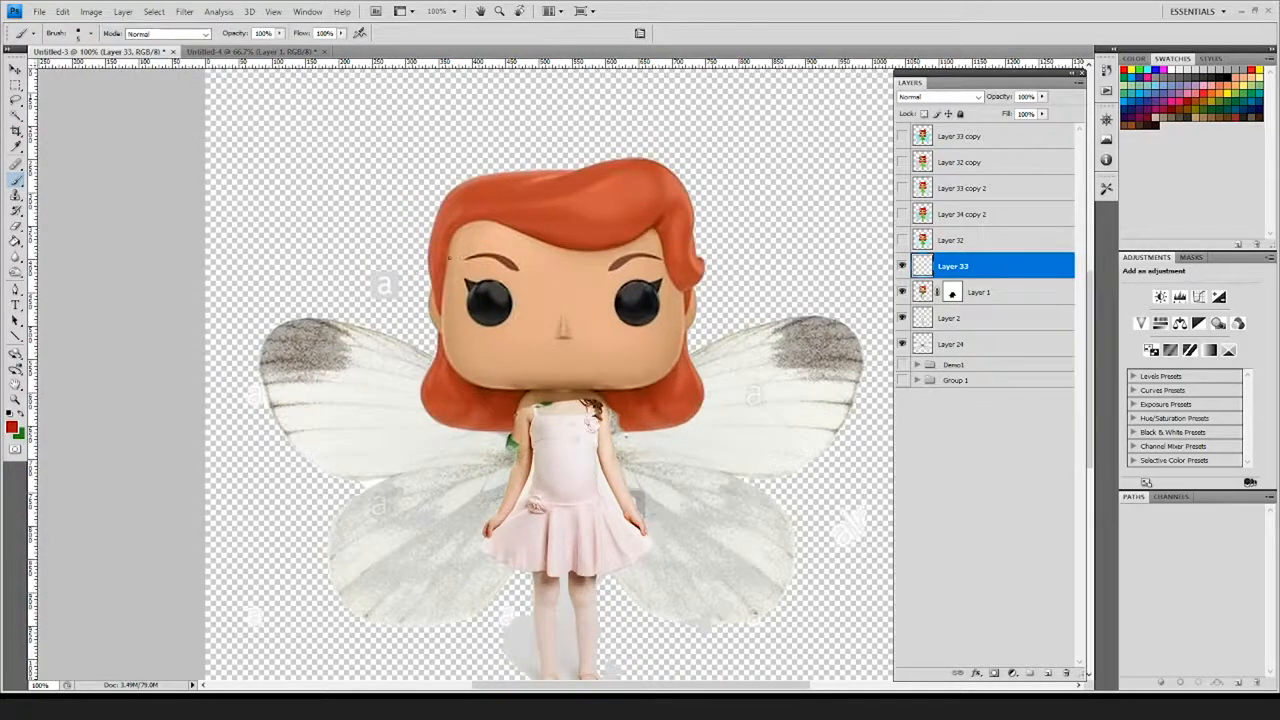
left_click(539, 336, "alt")
key("ctrl+plus")
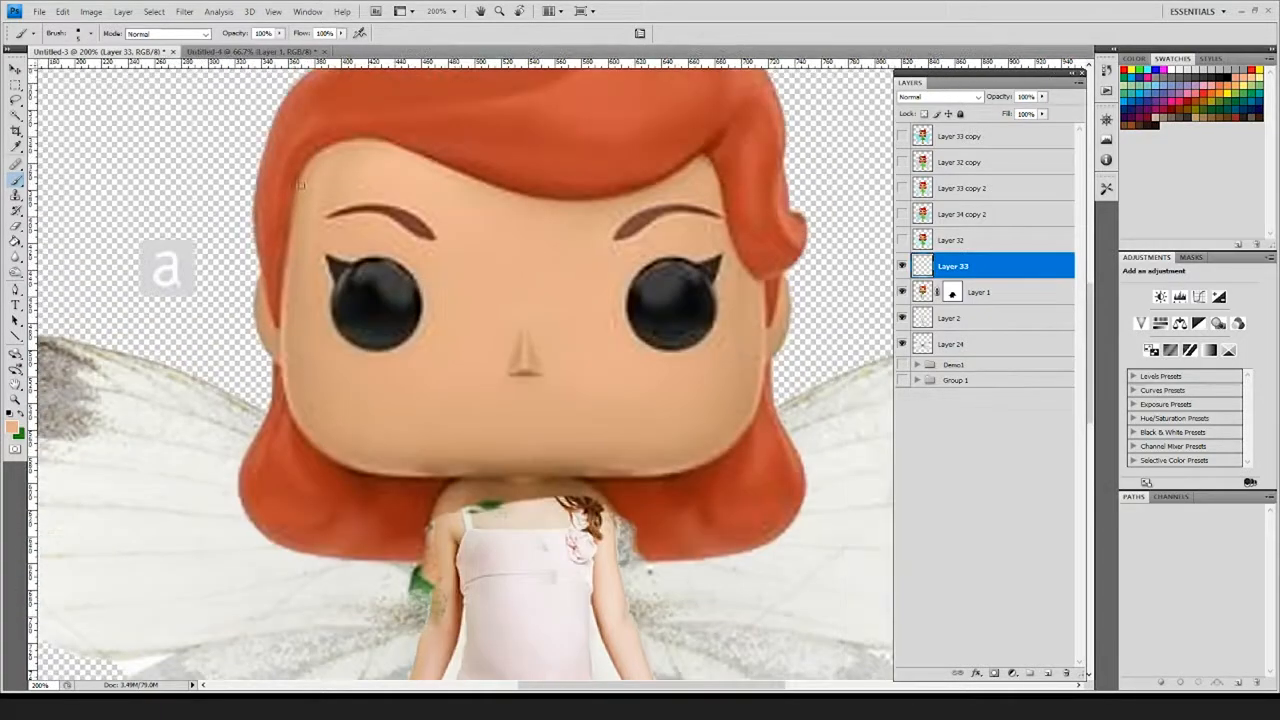
mouse_move(298, 190)
left_mouse_down()
mouse_move(281, 372)
mouse_move(303, 440)
mouse_move(369, 472)
mouse_move(476, 452)
mouse_move(544, 466)
left_mouse_up()
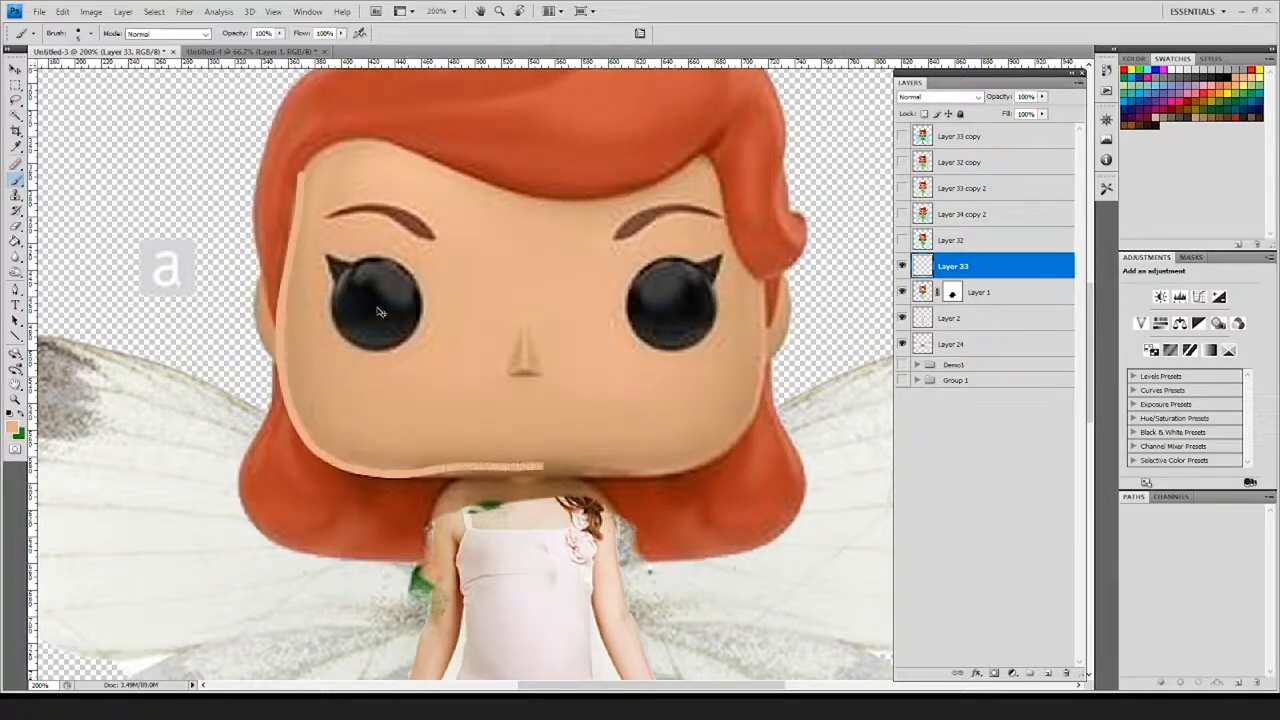
key("ctrl+z")
mouse_move(300, 184)
left_mouse_down()
mouse_move(286, 372)
mouse_move(327, 443)
mouse_move(396, 469)
mouse_move(622, 471)
mouse_move(733, 450)
mouse_move(704, 462)
mouse_move(760, 405)
mouse_move(760, 286)
left_mouse_up()
scroll(504, 279, "down", 5)
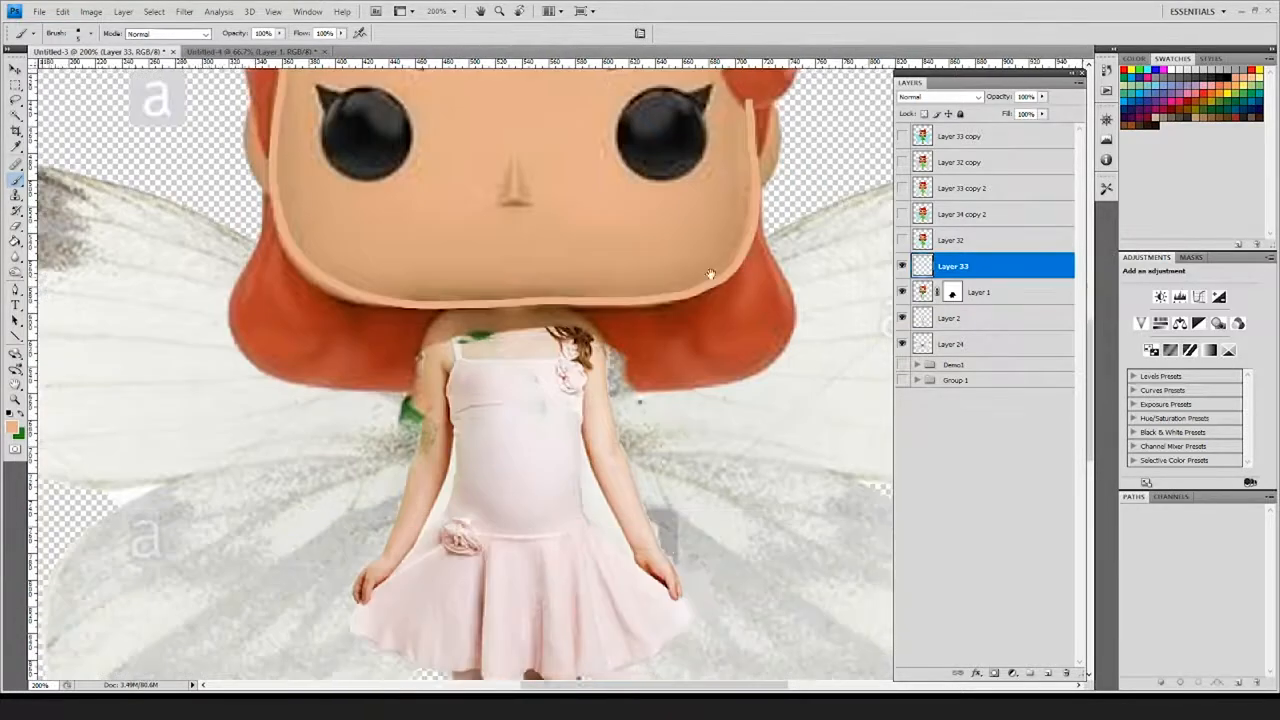
- Outline the neck, shoulders and both arms in the same skin tone
mouse_move(530, 272)
left_mouse_down()
mouse_move(444, 317)
mouse_move(422, 362)
mouse_move(408, 469)
mouse_move(363, 543)
mouse_move(367, 565)
mouse_move(430, 487)
mouse_move(450, 336)
left_mouse_up()
scroll(450, 336, "right", 2)
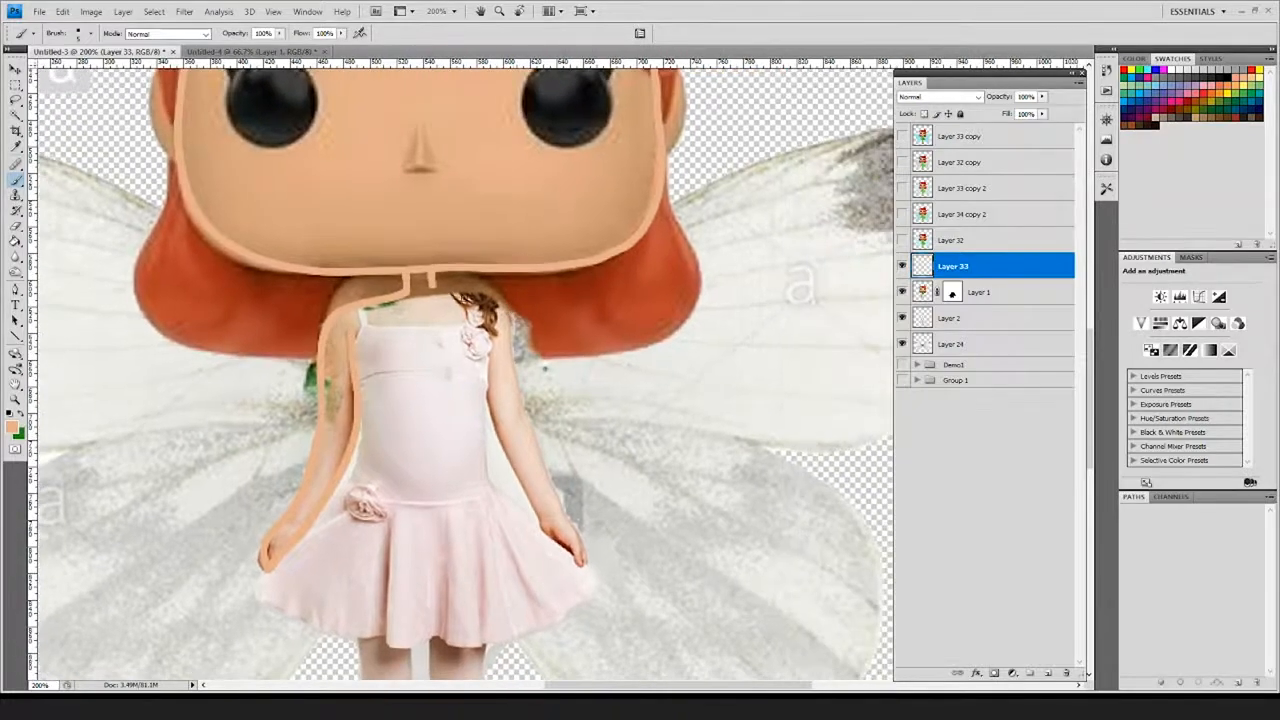
mouse_move(432, 287)
left_mouse_down()
mouse_move(474, 291)
mouse_move(501, 319)
mouse_move(534, 447)
mouse_move(586, 562)
left_mouse_up()
mouse_move(484, 320)
left_mouse_down()
mouse_move(520, 494)
mouse_move(568, 550)
mouse_move(595, 560)
left_mouse_up()
- Outline both legs from the skirt hem down to the shoes in skin tone, redrawing the misplaced inner-leg line
scroll(595, 560, "down", 5)
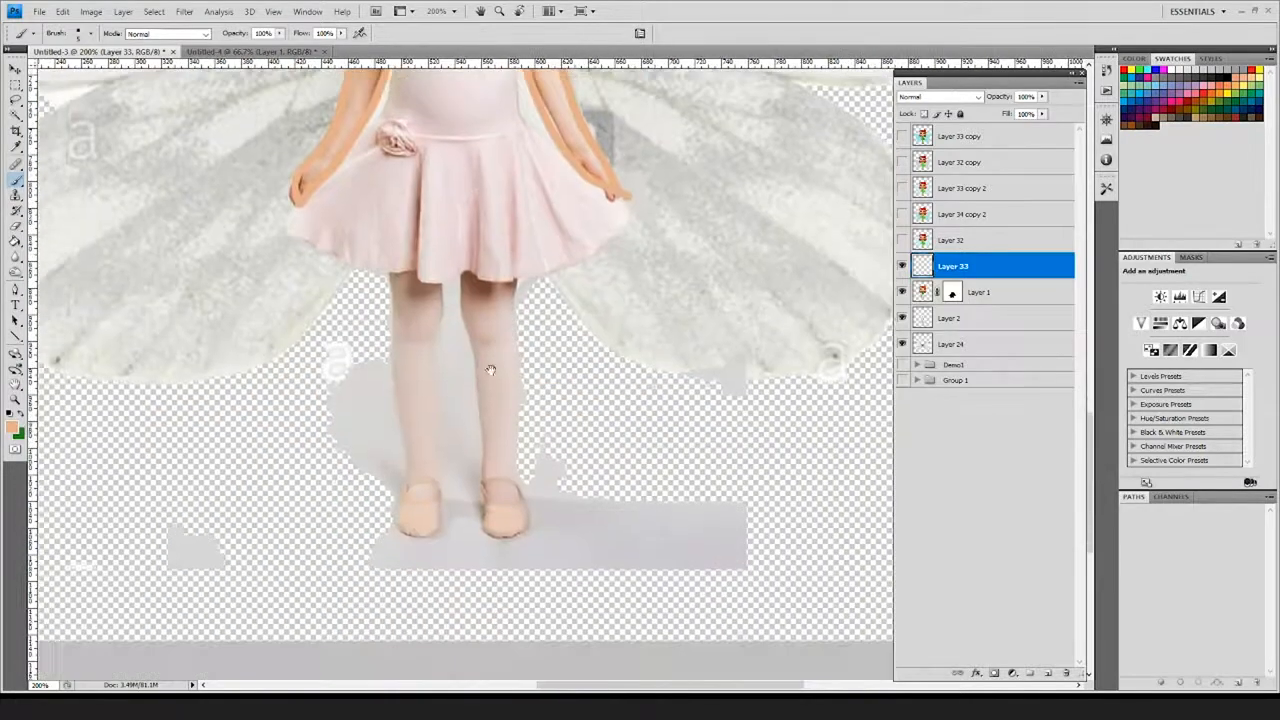
left_click_drag(393, 272, 403, 391)
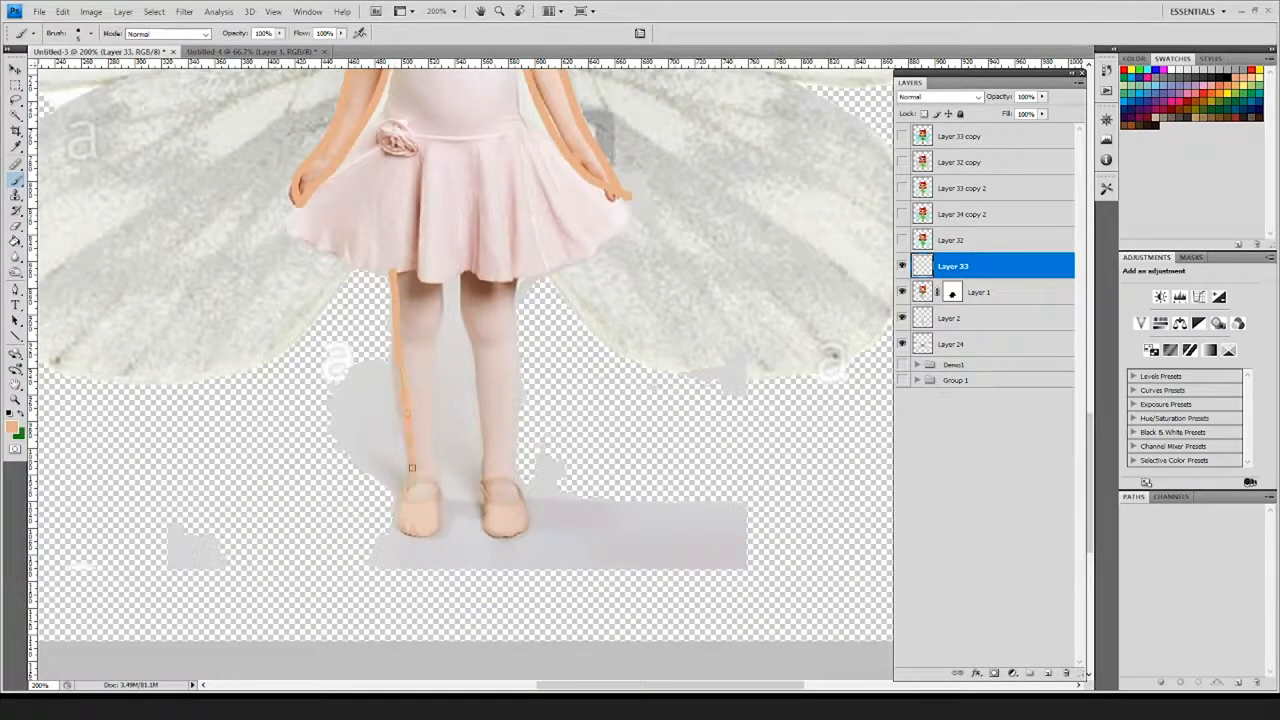
left_click_drag(440, 286, 433, 483)
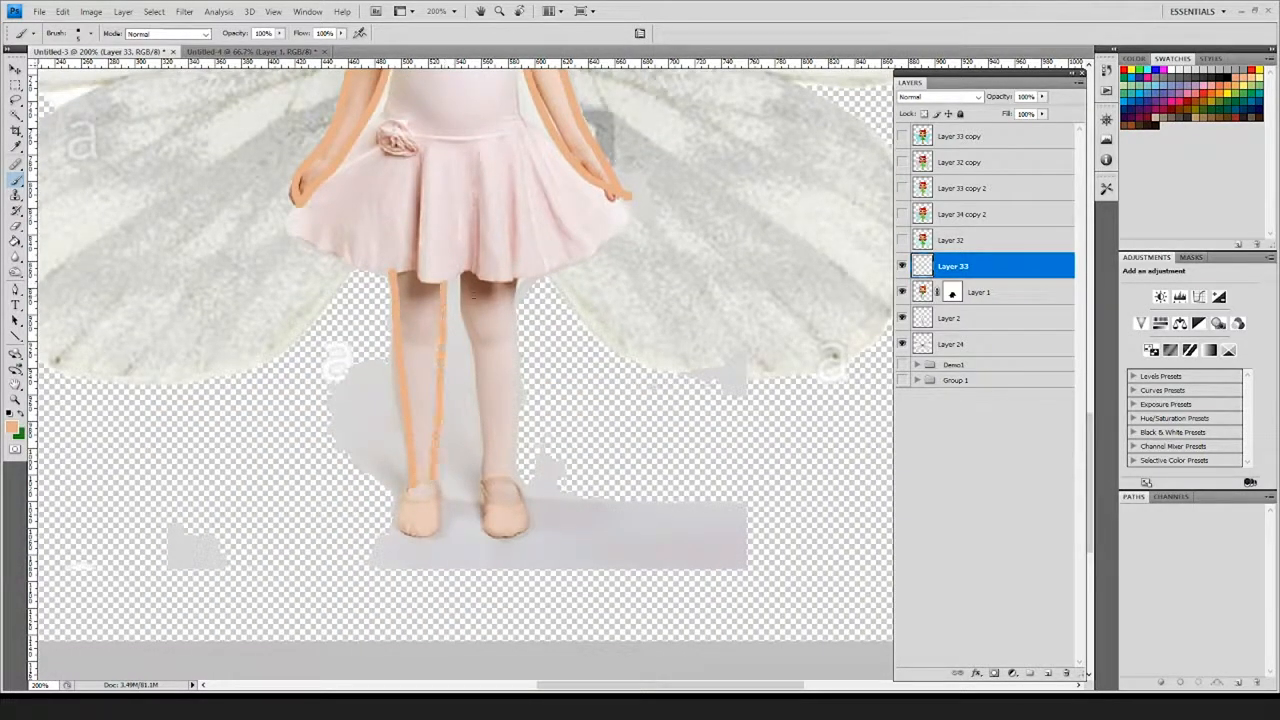
left_click_drag(465, 275, 473, 495)
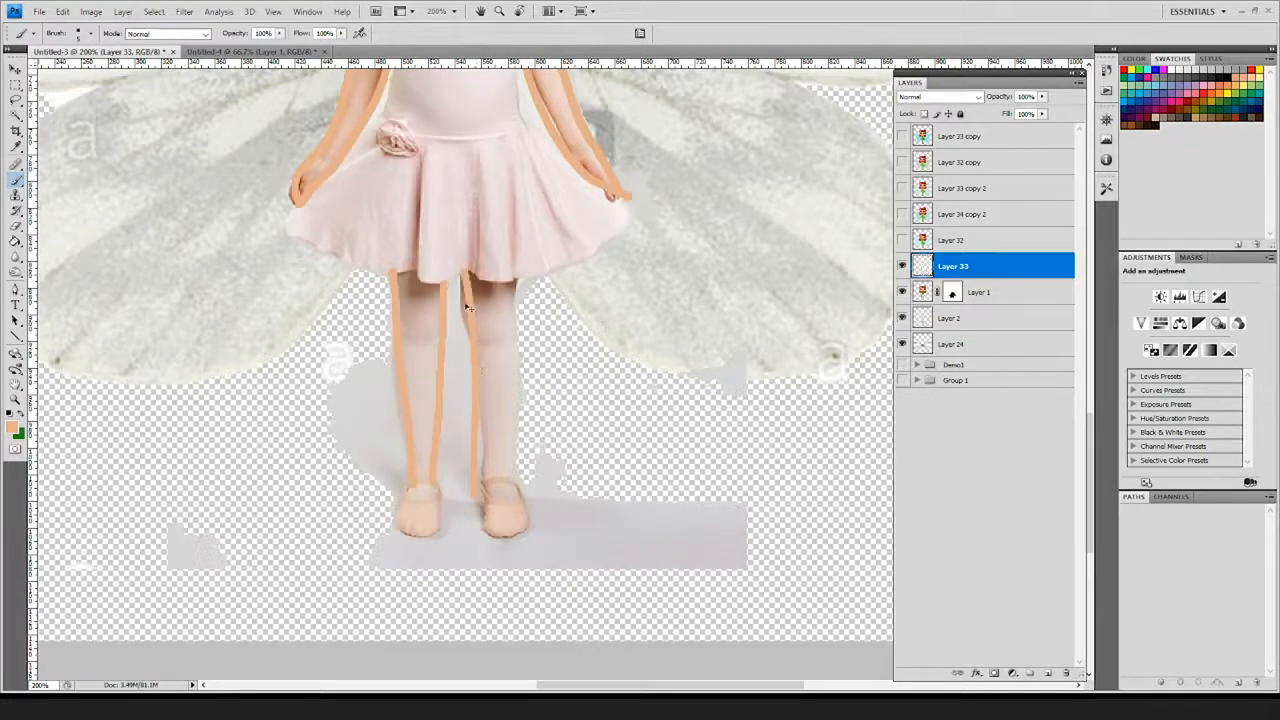
key("ctrl+z")
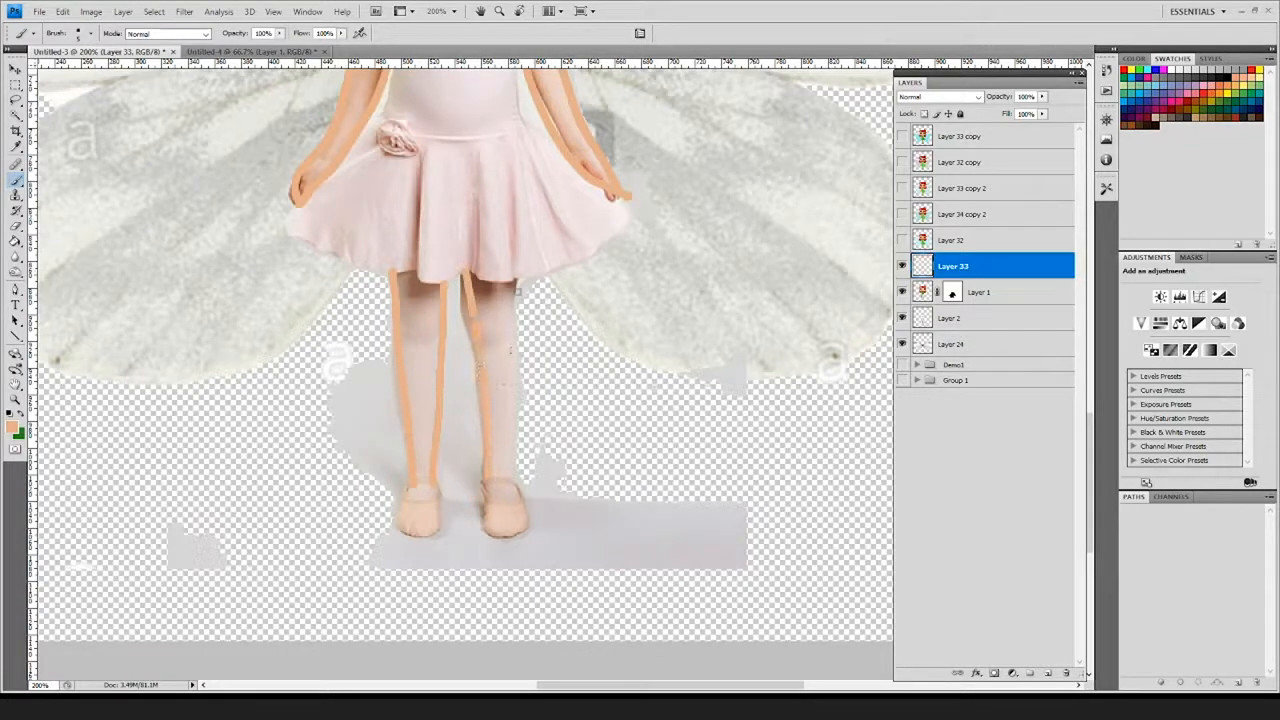
left_click_drag(518, 278, 516, 484)
- Set the foreground colour to red #d91a1a and outline the lower hair on the figure's right-hand side of the image
left_click_drag(596, 233, 537, 680)
left_click(14, 428)
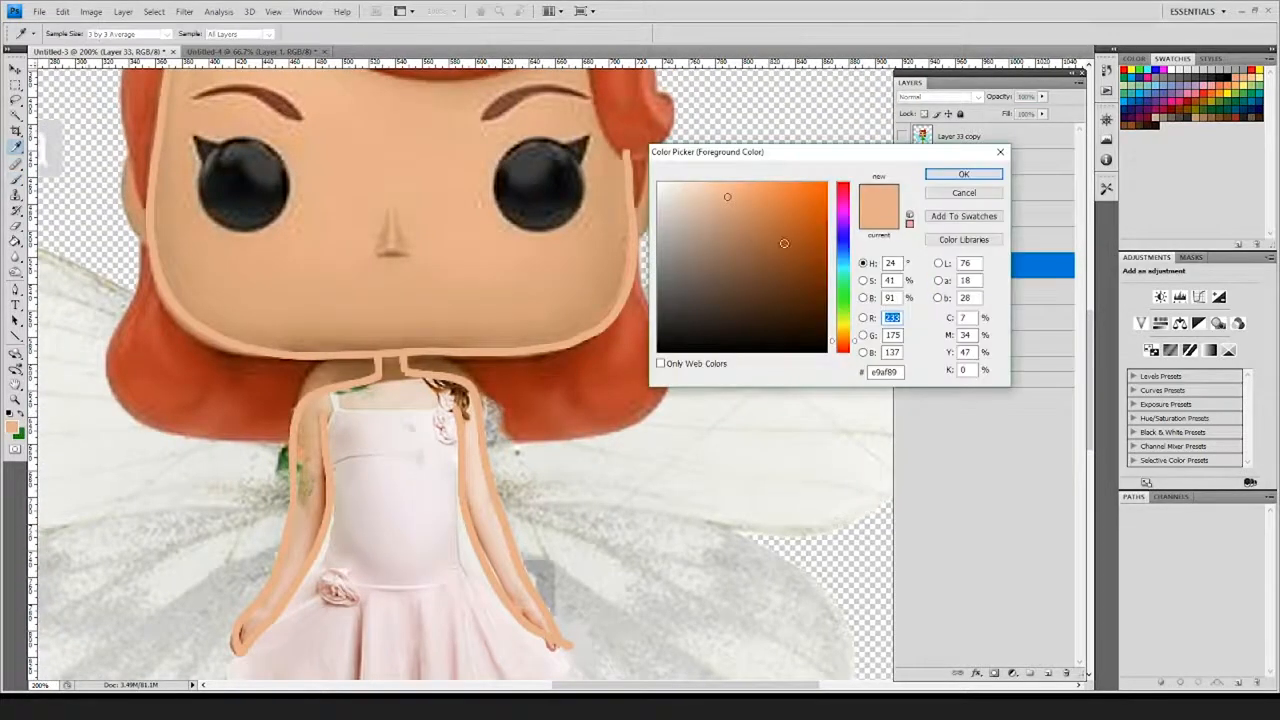
left_click(843, 186)
left_click(805, 206)
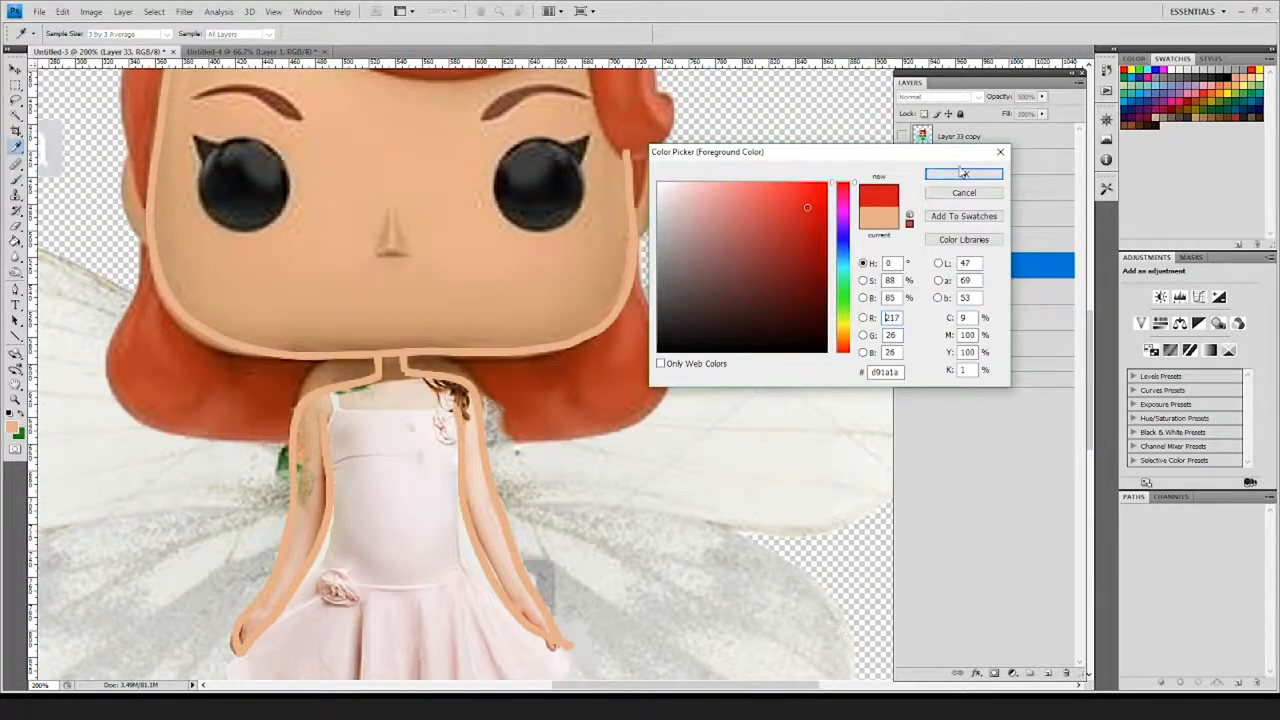
left_click(963, 174)
mouse_move(484, 437)
left_mouse_down()
mouse_move(390, 493)
mouse_move(478, 490)
mouse_move(584, 420)
mouse_move(540, 294)
left_mouse_up()
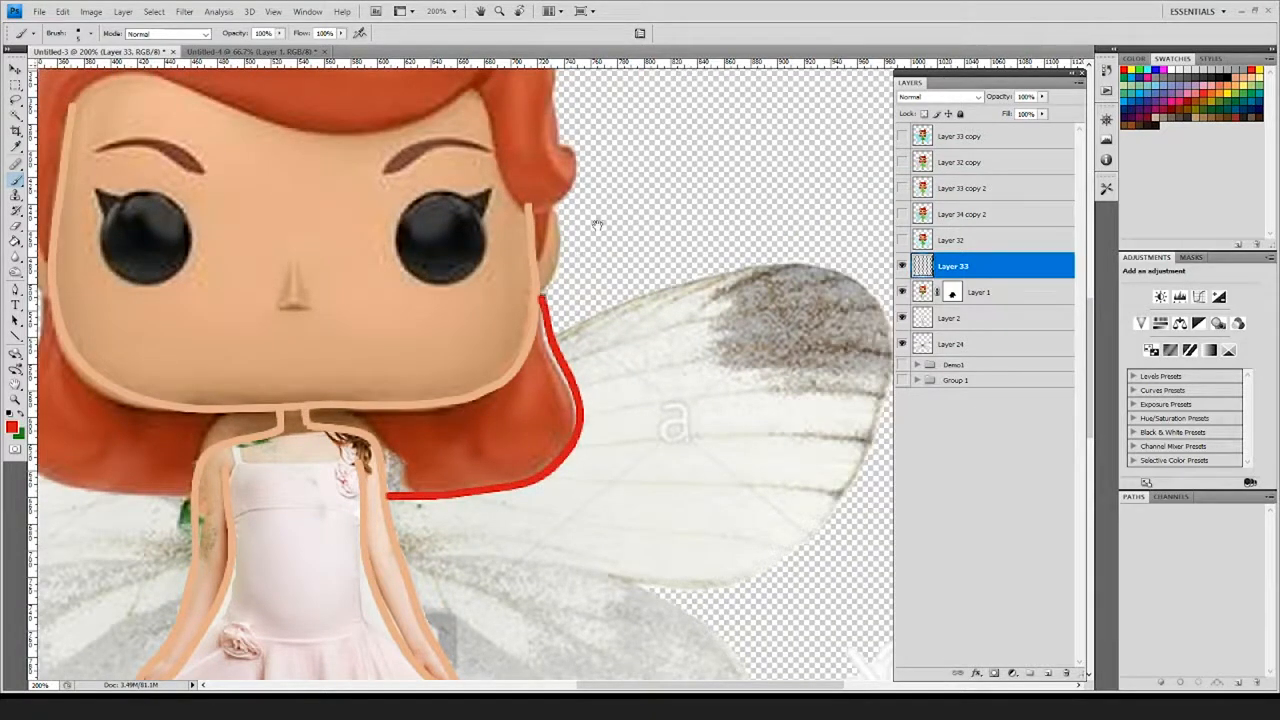
- Outline the inner edge and flipped tip of the curl beside the face in red, redrawing the first stroke
left_click_drag(595, 224, 612, 380)
mouse_move(489, 244)
left_mouse_down()
mouse_move(551, 357)
mouse_move(602, 348)
mouse_move(632, 304)
left_mouse_up()
key("ctrl+z")
mouse_move(489, 244)
left_mouse_down()
mouse_move(533, 345)
mouse_move(600, 330)
mouse_move(609, 312)
left_mouse_up()
left_click_drag(586, 270, 650, 300)
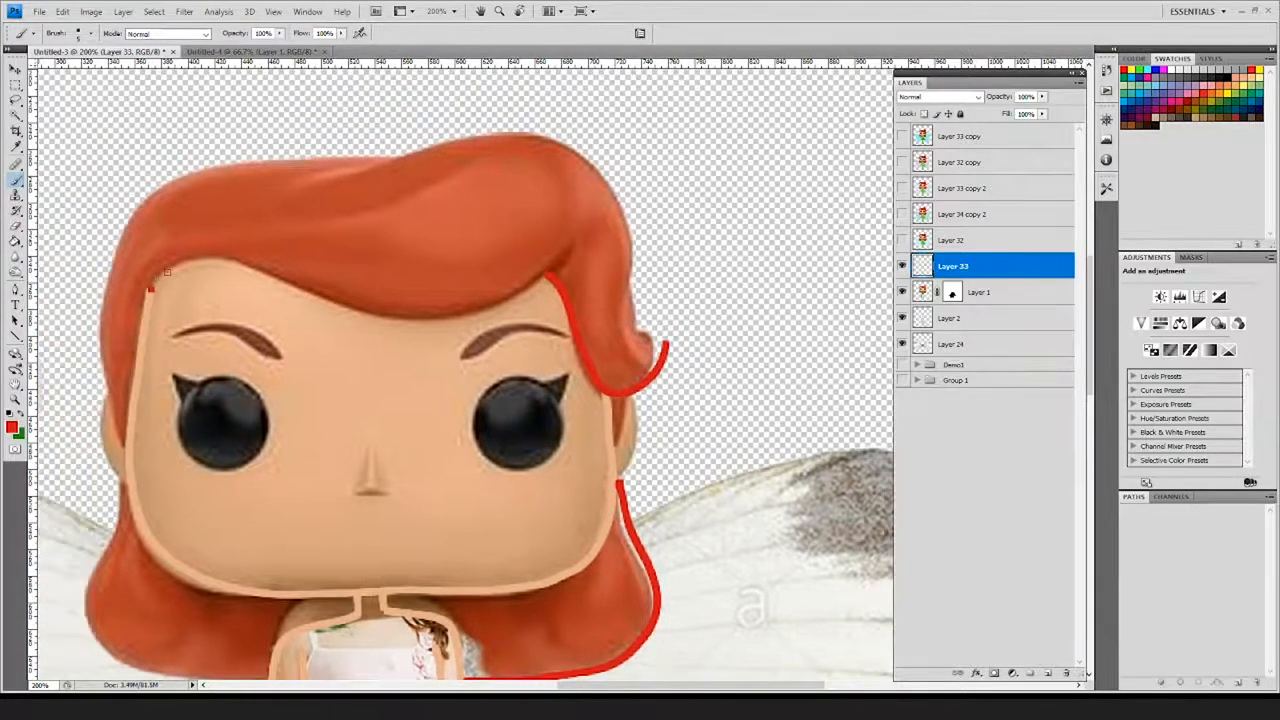
- Trace the hairline across the forehead, the top of the hair and its remaining outer edge in red
mouse_move(150, 288)
left_mouse_down()
mouse_move(195, 262)
mouse_move(358, 310)
mouse_move(492, 293)
mouse_move(556, 262)
mouse_move(580, 230)
mouse_move(546, 263)
left_mouse_up()
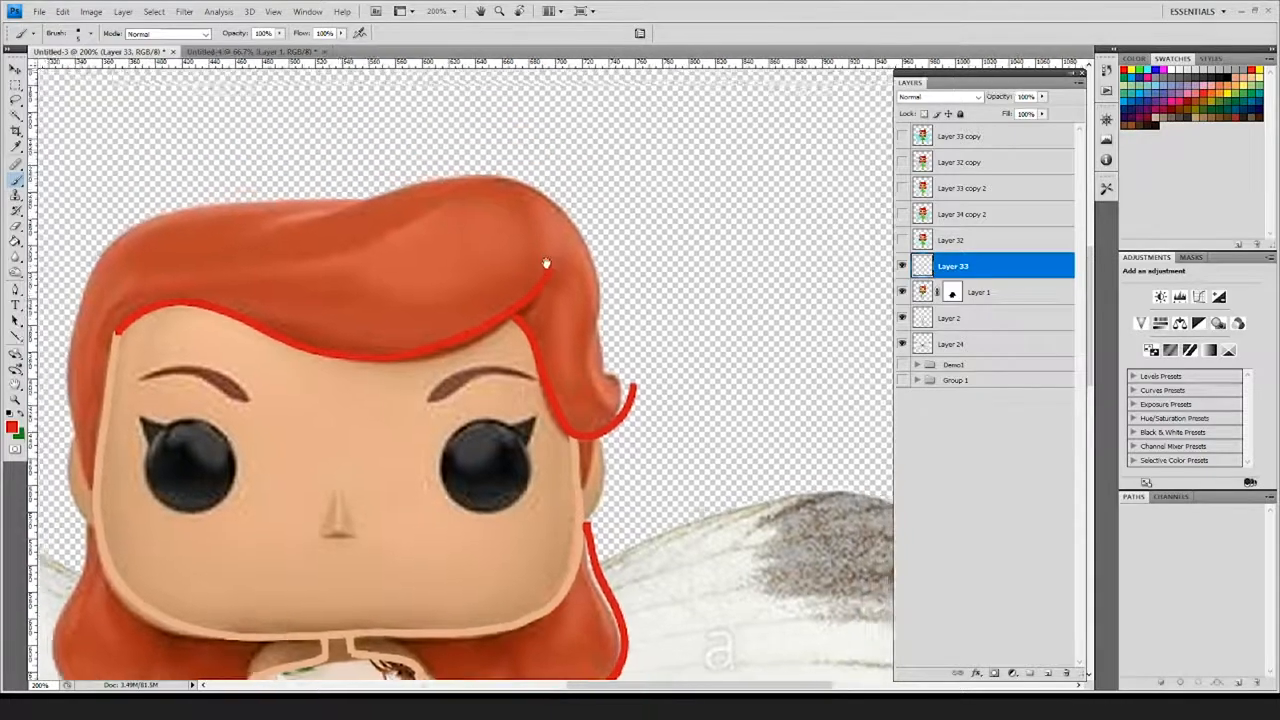
mouse_move(266, 234)
left_mouse_down()
mouse_move(379, 188)
mouse_move(594, 231)
mouse_move(590, 355)
mouse_move(633, 374)
mouse_move(871, 362)
left_mouse_up()
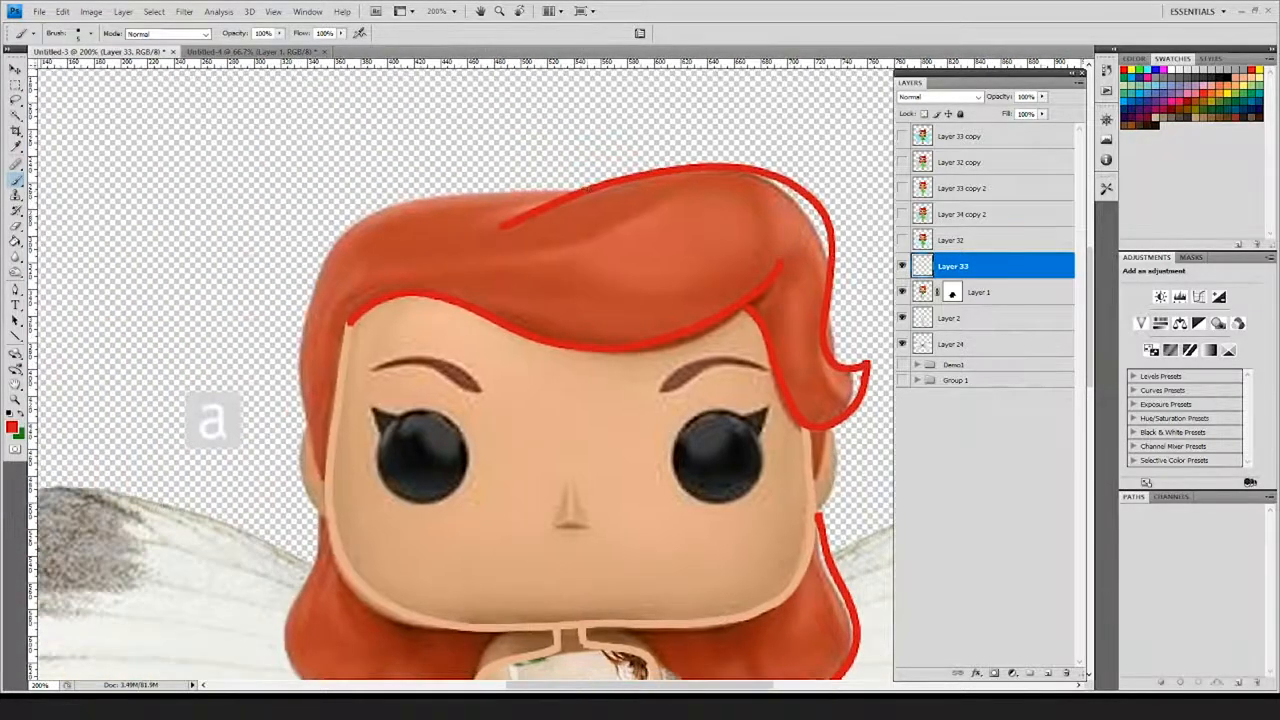
mouse_move(542, 191)
left_mouse_down()
mouse_move(383, 210)
mouse_move(314, 272)
mouse_move(297, 380)
mouse_move(326, 513)
mouse_move(308, 376)
mouse_move(280, 450)
mouse_move(325, 508)
mouse_move(455, 522)
left_mouse_up()
left_click_drag(614, 542, 499, 412)
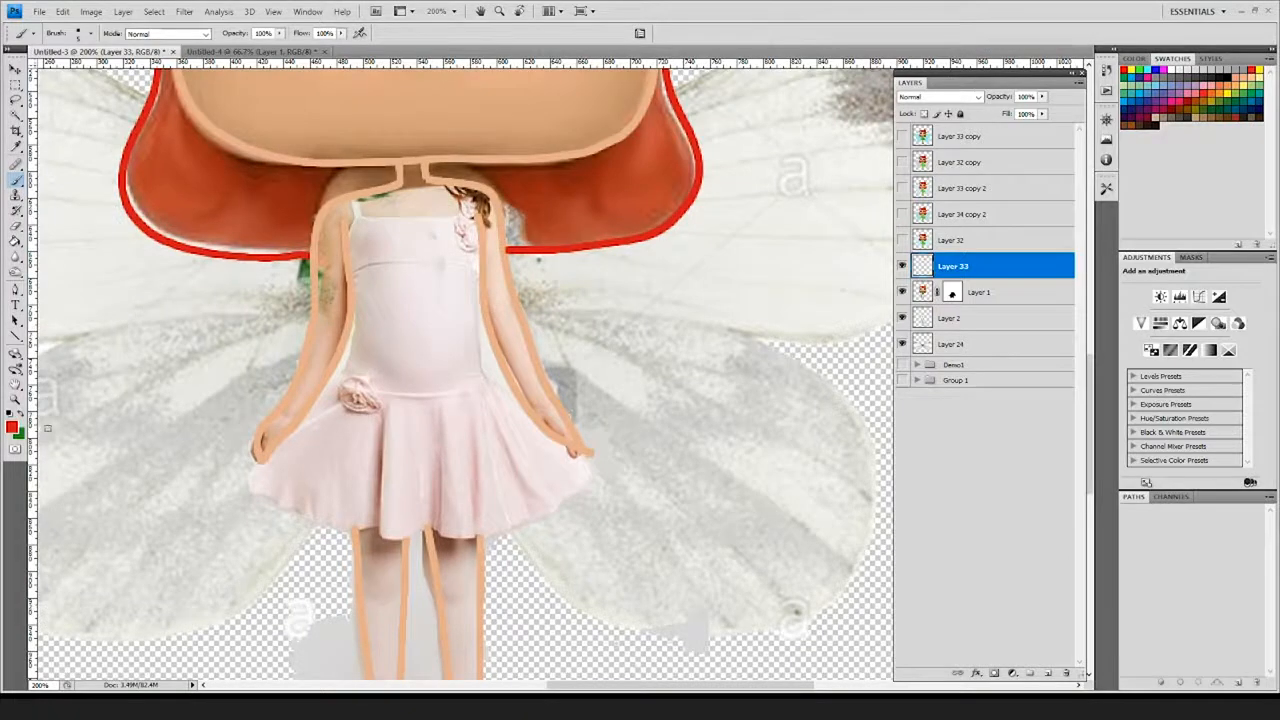
- Set the foreground colour to bright green and paint the dress's neckline and shoulder straps
left_click(13, 427)
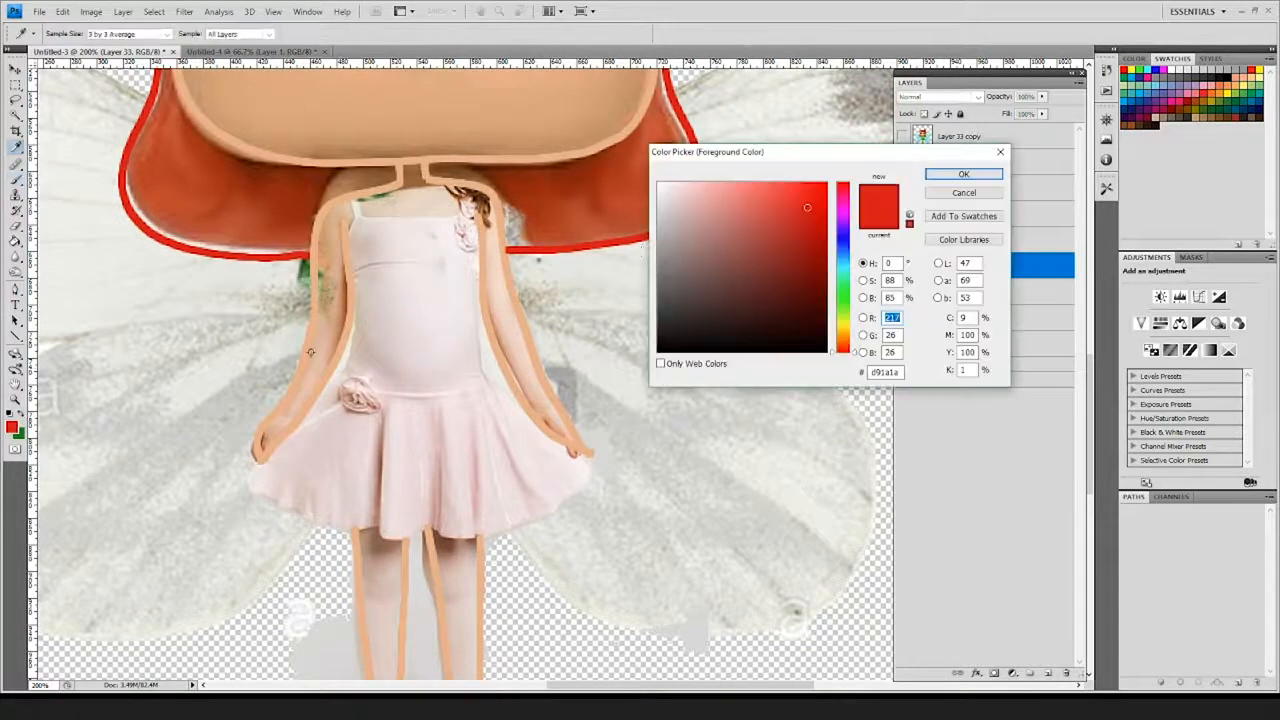
left_click(845, 292)
left_click(963, 174)
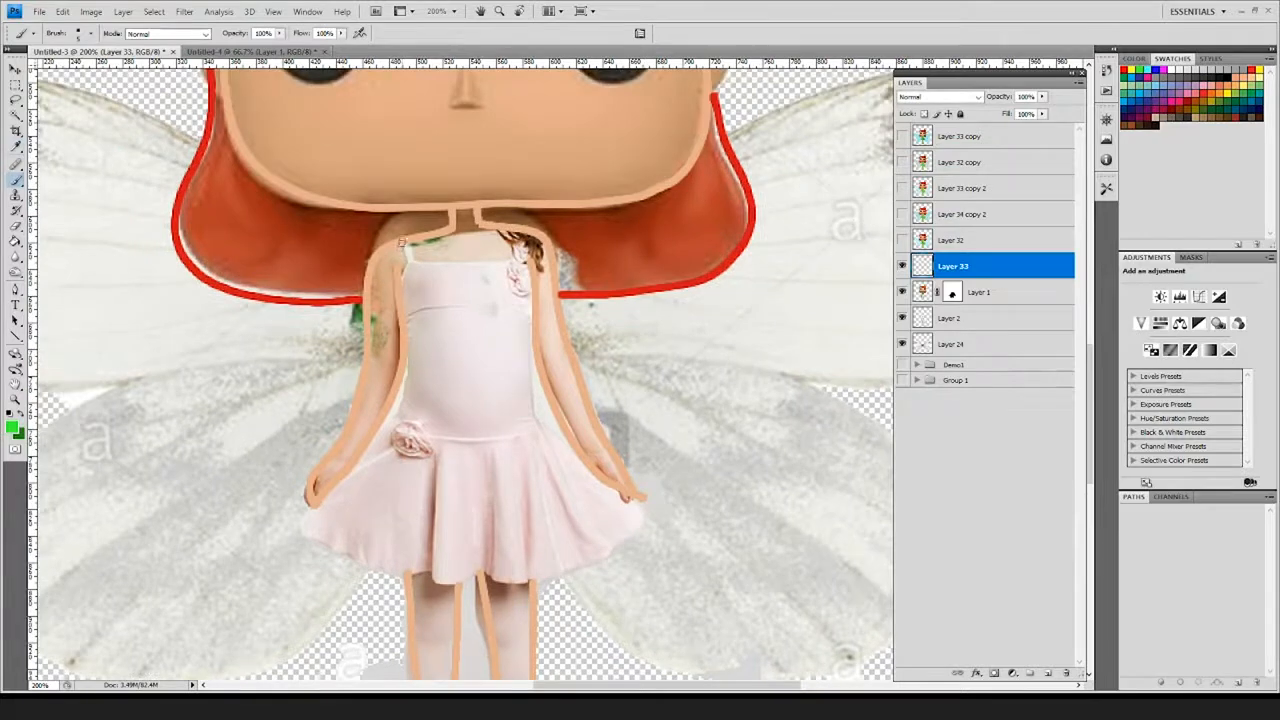
mouse_move(400, 242)
left_mouse_down()
mouse_move(428, 266)
mouse_move(525, 260)
mouse_move(517, 228)
mouse_move(523, 272)
left_mouse_up()
- Outline both sides of the dress bodice down to the waist in green, redrawing the side that strays off the edge
scroll(458, 328, "down", 2)
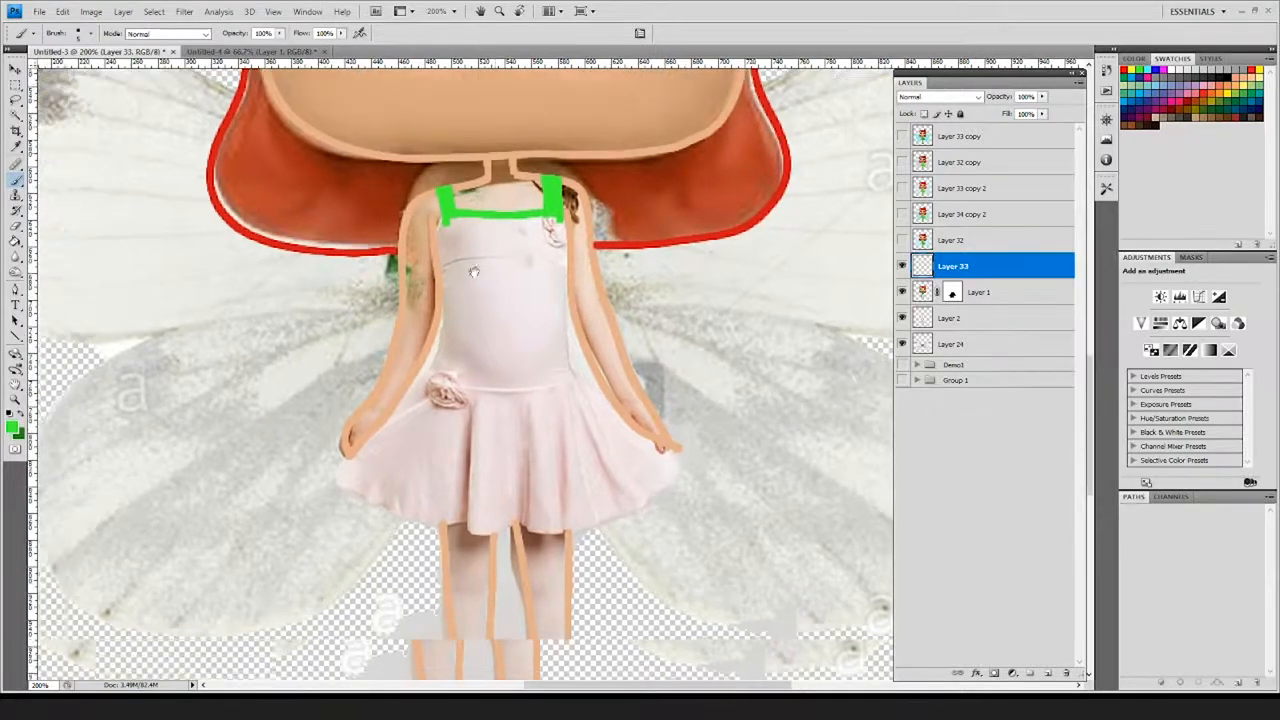
left_click_drag(434, 235, 432, 382)
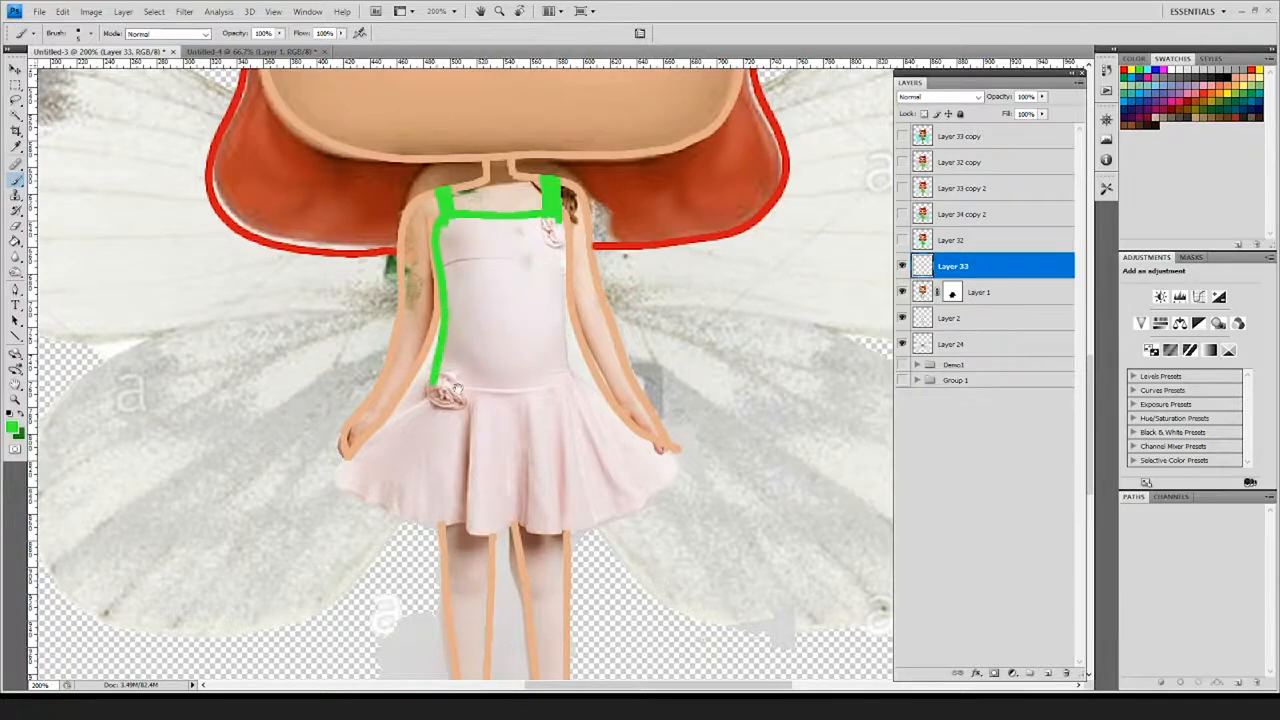
mouse_move(583, 252)
left_mouse_down()
mouse_move(571, 190)
mouse_move(555, 316)
left_mouse_up()
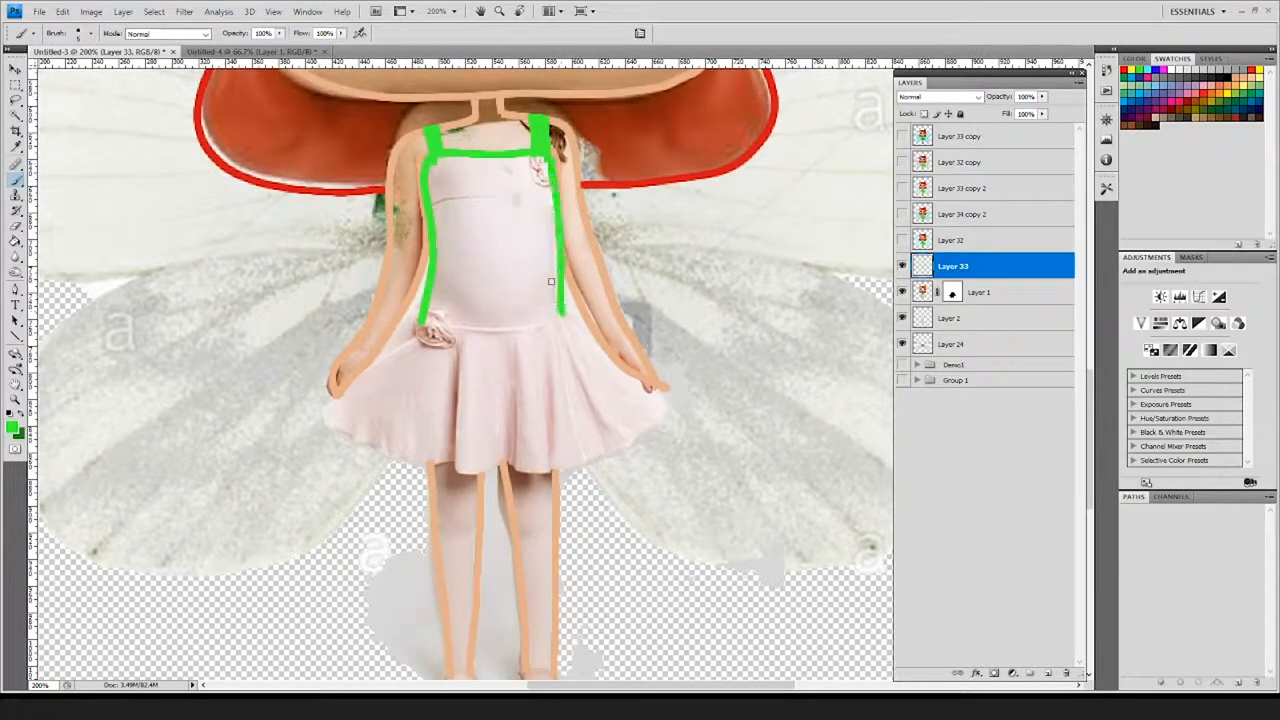
key("ctrl+z")
key("ctrl+z")
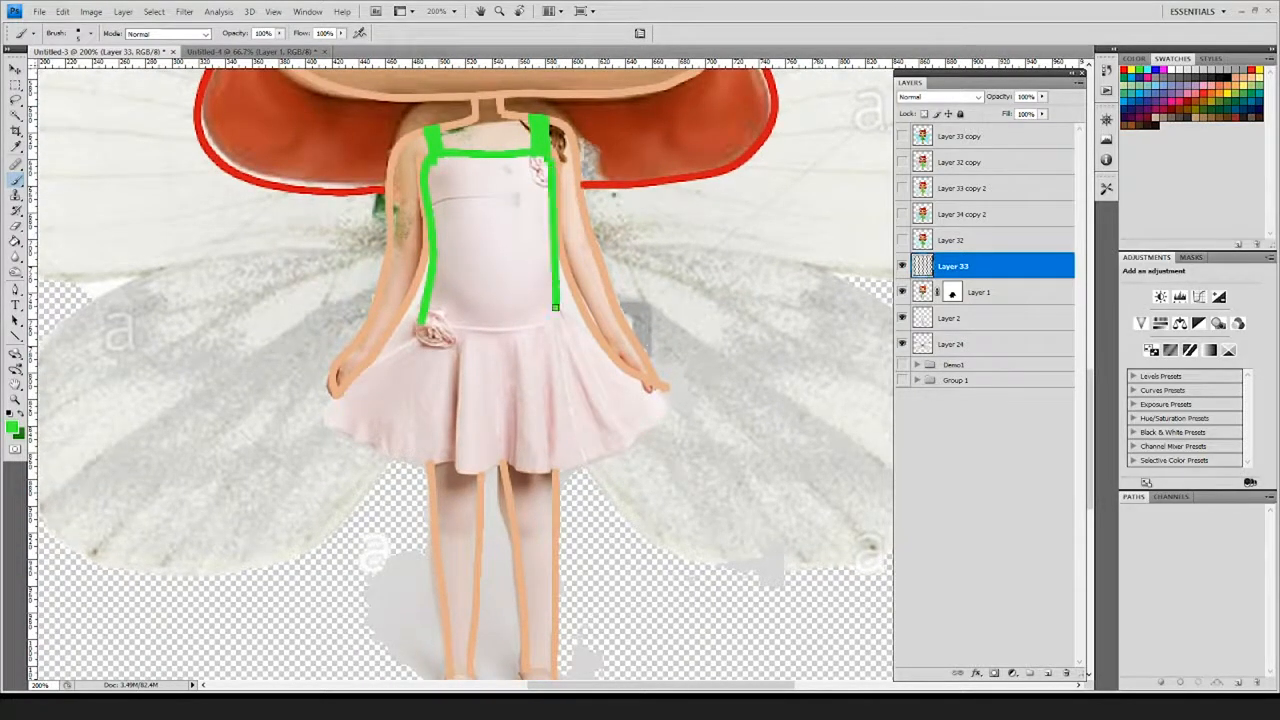
key("ctrl+z")
left_click_drag(551, 175, 555, 316)
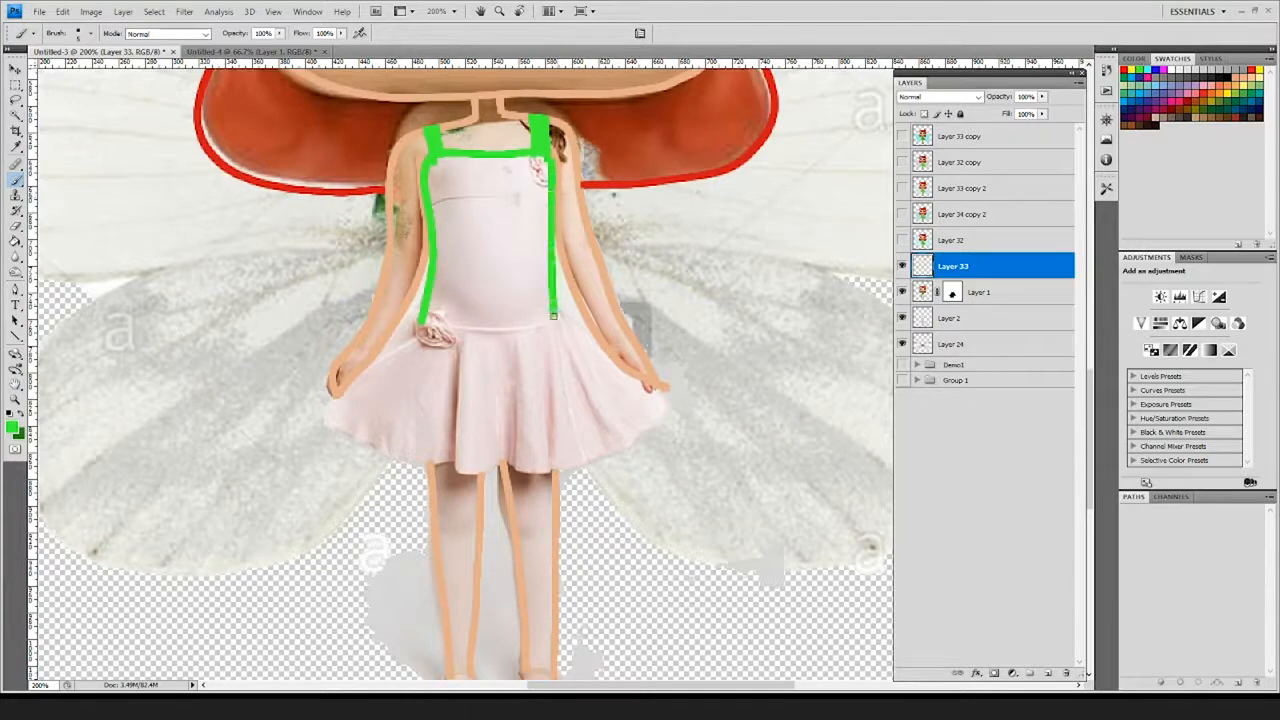
- Outline the flared skirt and both shoes in green
mouse_move(420, 325)
left_mouse_down()
mouse_move(464, 257)
mouse_move(362, 365)
mouse_move(432, 392)
mouse_move(611, 402)
mouse_move(678, 376)
mouse_move(708, 335)
left_mouse_up()
mouse_move(630, 271)
left_mouse_down()
mouse_move(475, 316)
mouse_move(559, 393)
mouse_move(634, 262)
left_mouse_up()
mouse_move(479, 503)
left_mouse_down()
mouse_move(460, 372)
mouse_move(412, 420)
mouse_move(383, 372)
left_mouse_up()
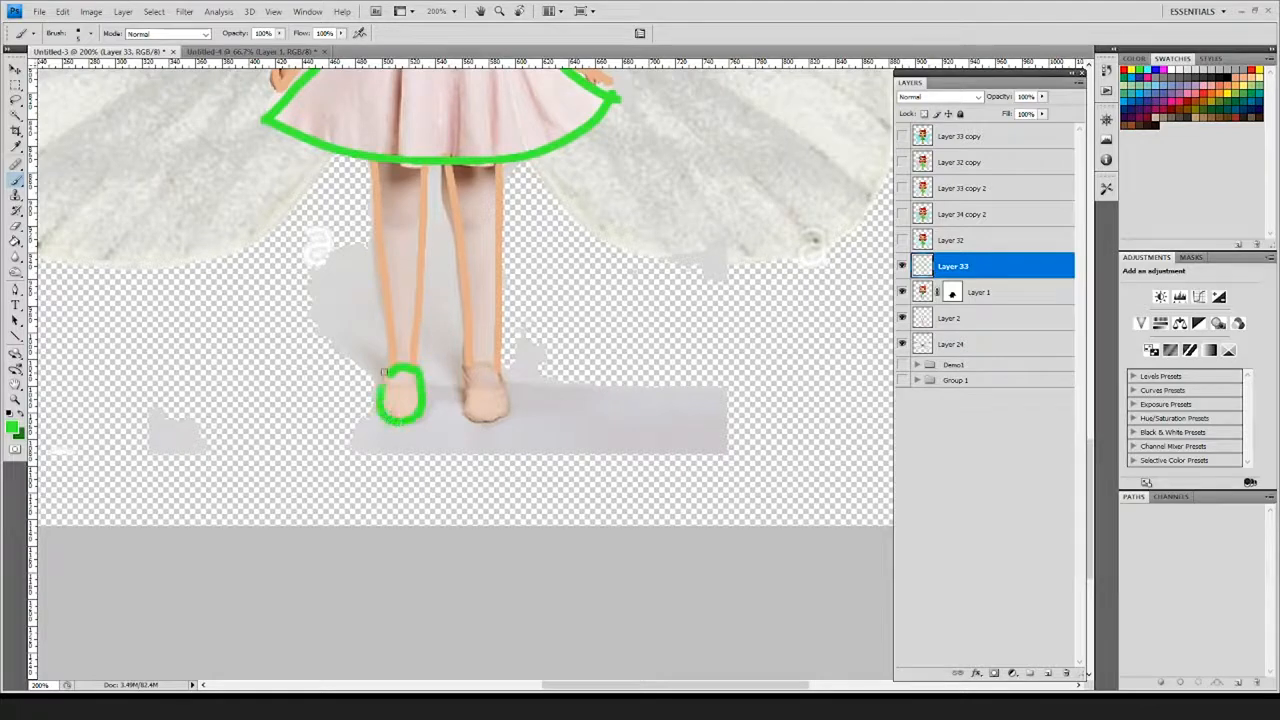
mouse_move(466, 368)
left_mouse_down()
mouse_move(509, 401)
mouse_move(489, 421)
mouse_move(471, 415)
mouse_move(466, 367)
mouse_move(474, 416)
left_mouse_up()
- Set the foreground colour to pale cyan and outline the upper and lower wings on the image's right-hand side
mouse_move(518, 302)
left_mouse_down()
mouse_move(566, 435)
mouse_move(572, 514)
left_mouse_up()
left_click_drag(596, 214, 557, 370)
key("ctrl+minus")
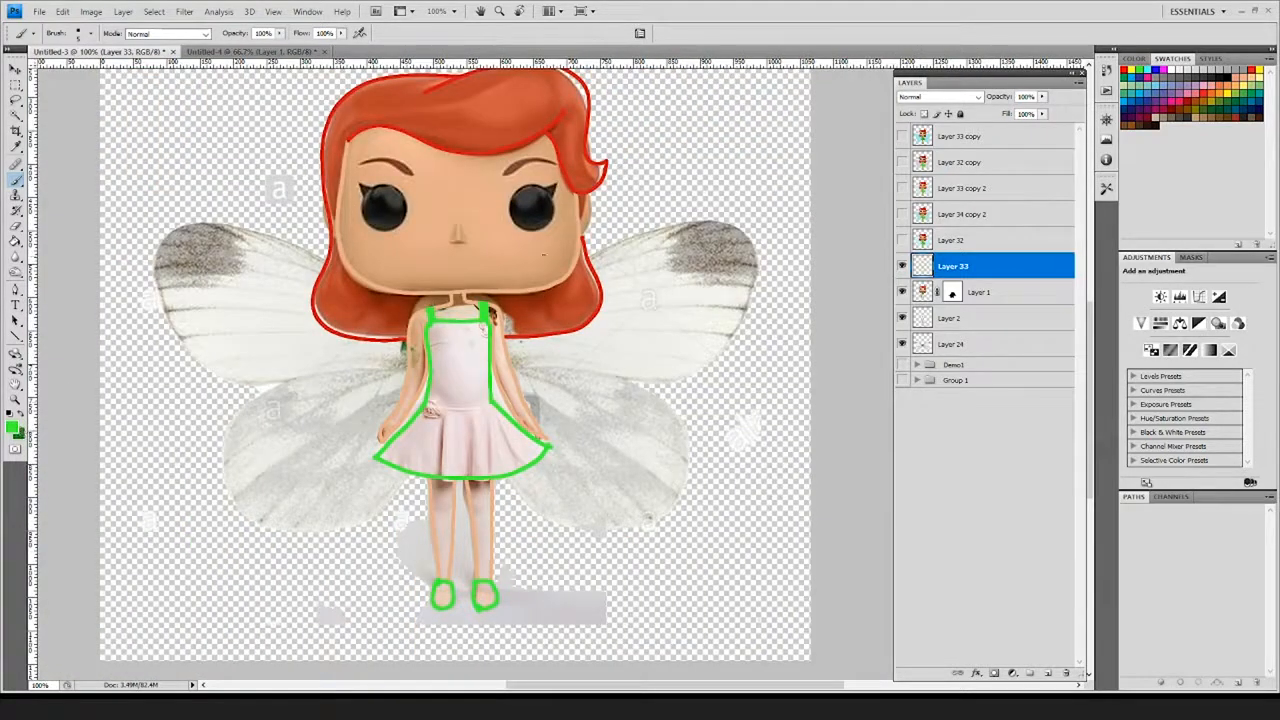
left_click(14, 429)
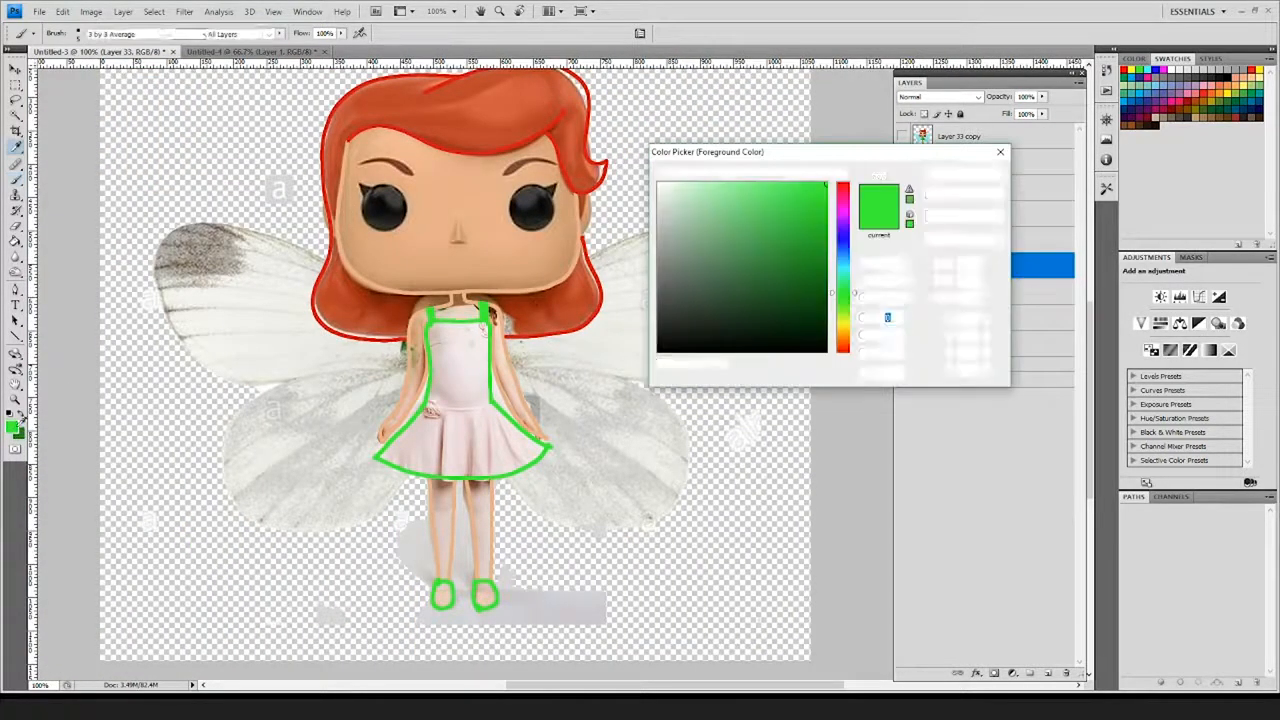
left_click(845, 271)
left_click(691, 191)
left_click(947, 174)
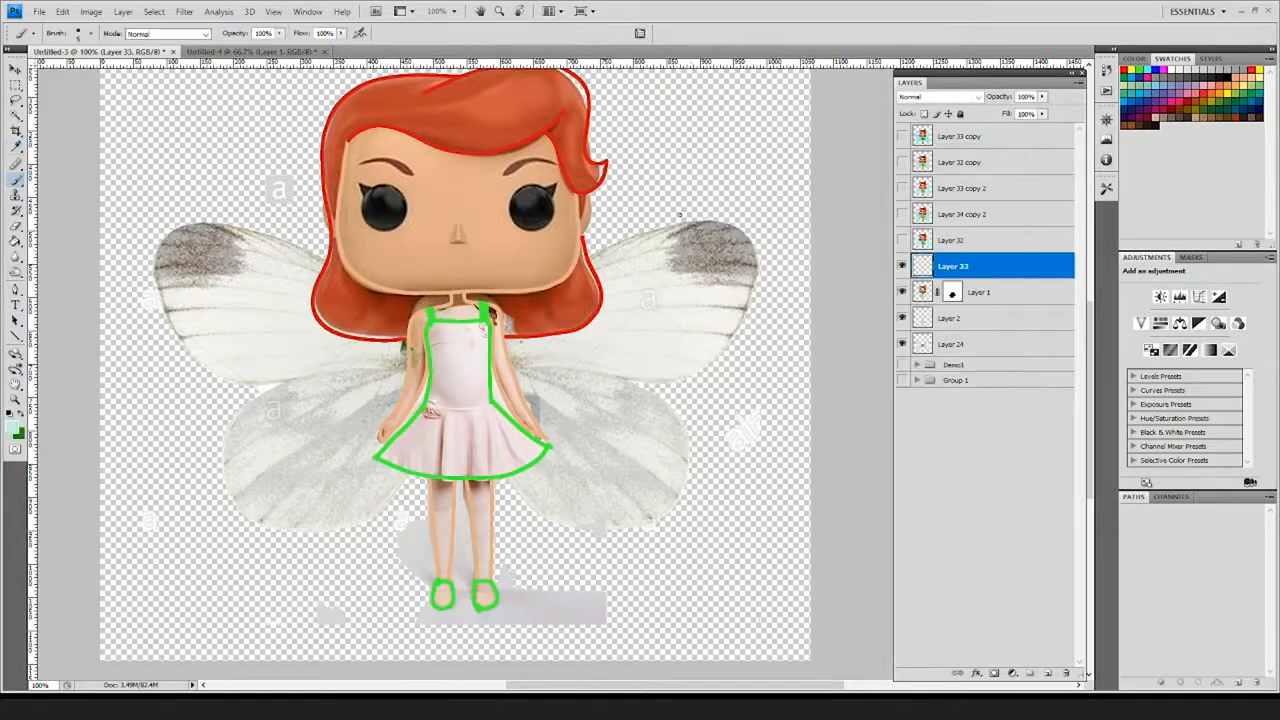
left_click_drag(618, 233, 506, 251)
key("ctrl+plus")
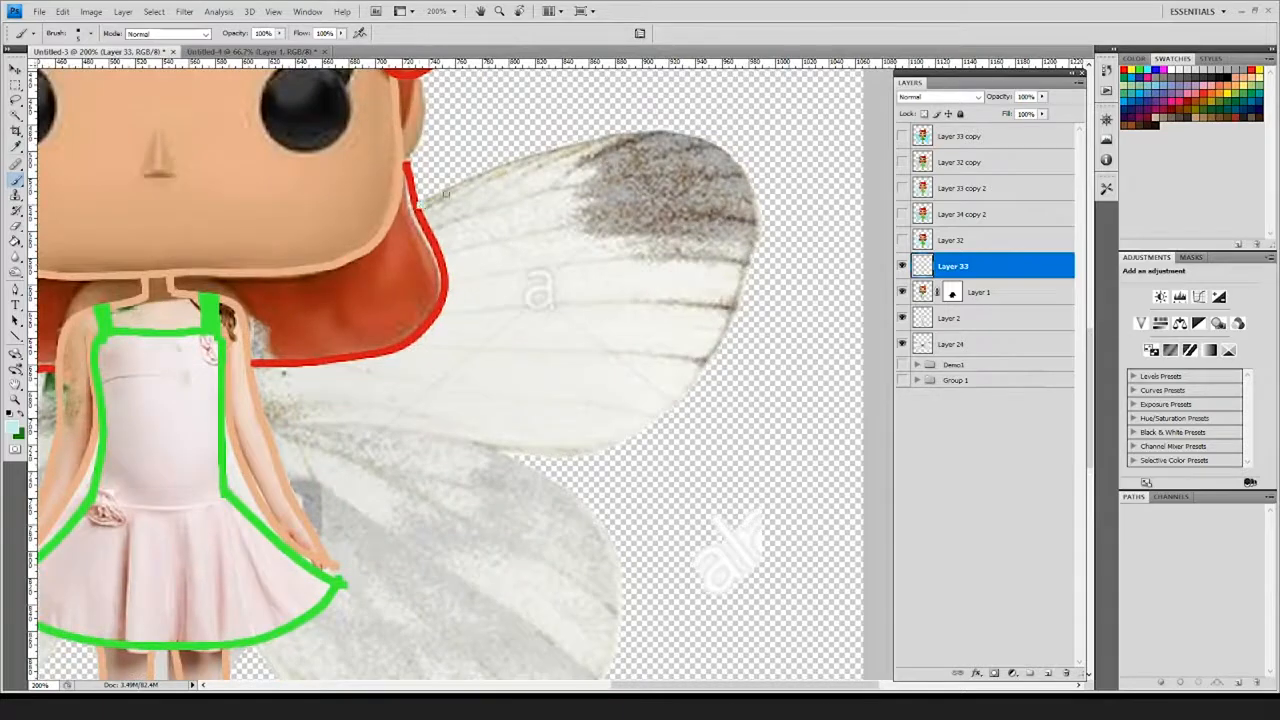
mouse_move(446, 194)
left_mouse_down()
mouse_move(701, 143)
mouse_move(755, 193)
mouse_move(737, 294)
mouse_move(680, 399)
mouse_move(584, 452)
mouse_move(472, 455)
left_mouse_up()
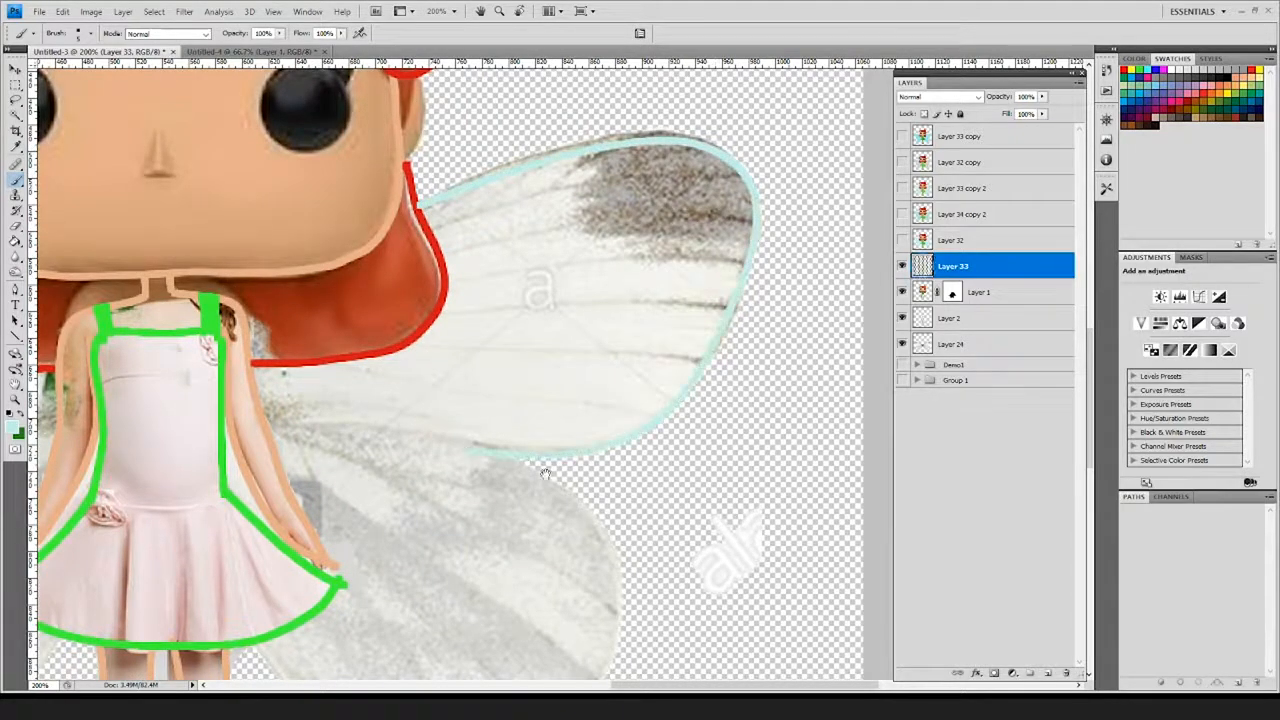
mouse_move(546, 474)
left_mouse_down()
mouse_move(569, 263)
mouse_move(604, 292)
mouse_move(631, 394)
mouse_move(590, 483)
mouse_move(499, 515)
mouse_move(412, 514)
mouse_move(309, 475)
mouse_move(261, 424)
left_mouse_up()
left_click_drag(519, 433, 802, 443)
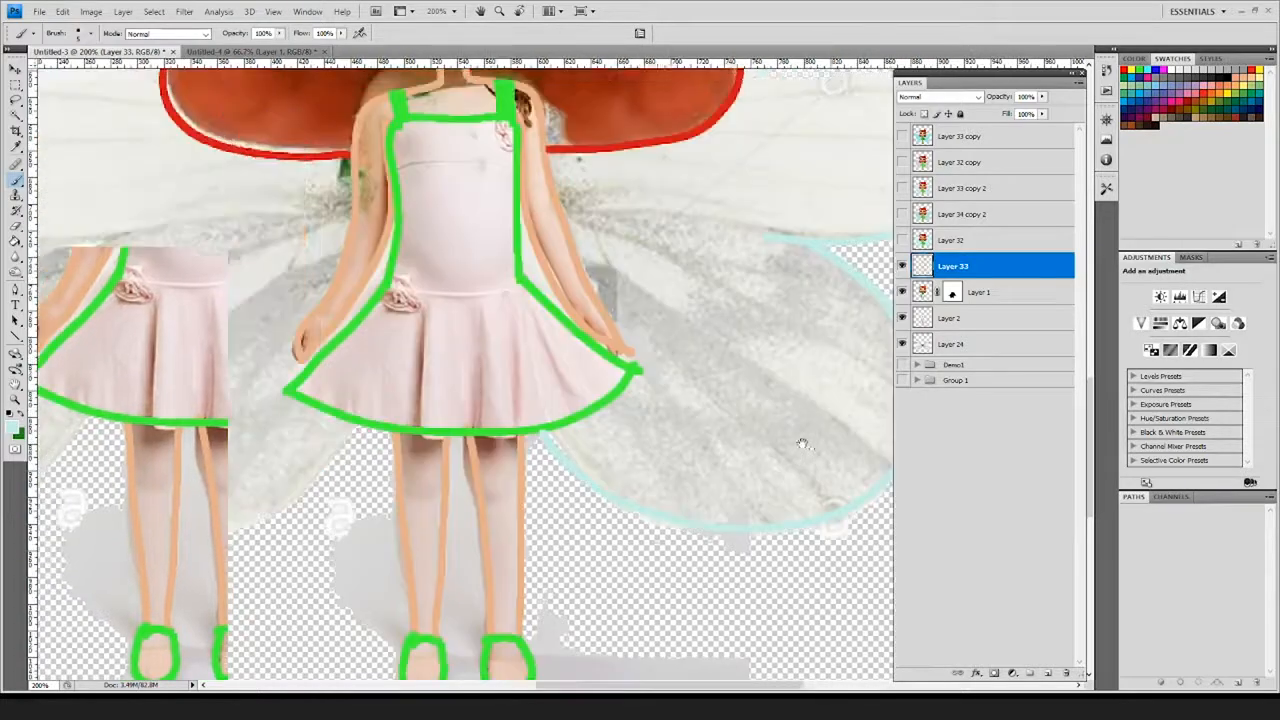
- Outline the upper and lower wings on the image's left-hand side in pale cyan
mouse_move(130, 153)
left_mouse_down()
mouse_move(457, 257)
mouse_move(506, 334)
mouse_move(518, 384)
left_mouse_up()
left_click_drag(576, 227, 465, 180)
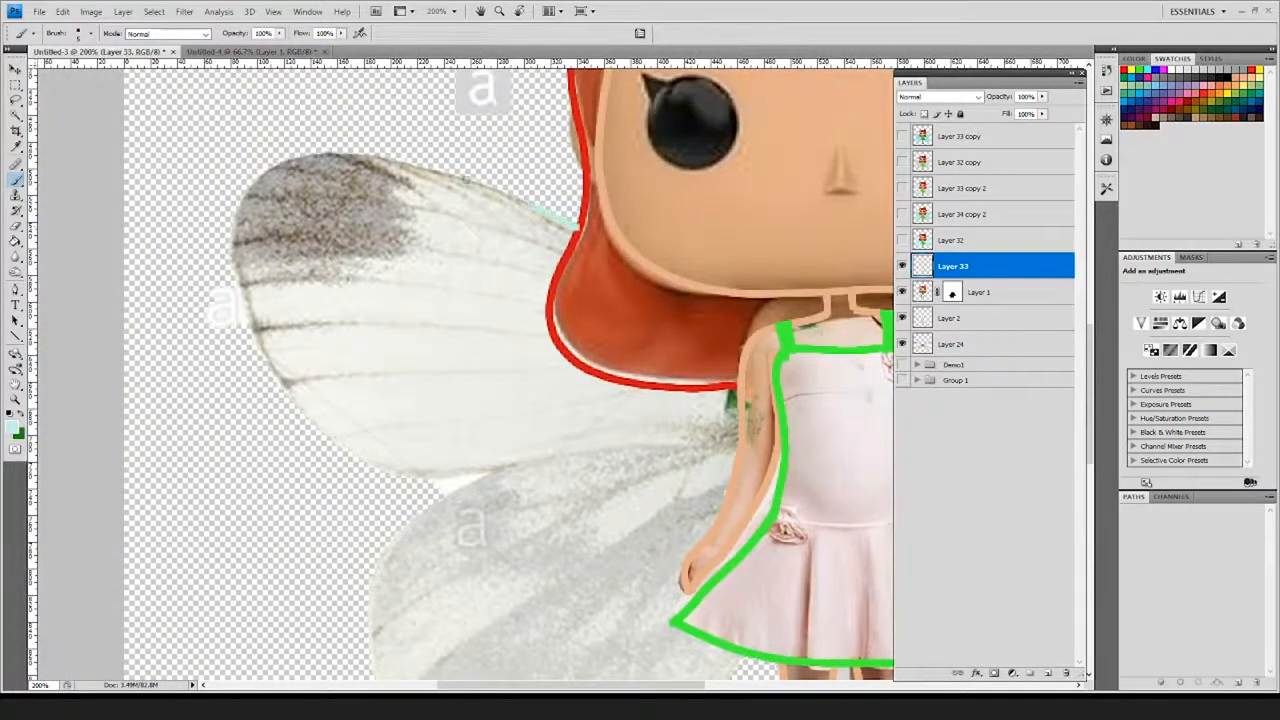
mouse_move(530, 208)
left_mouse_down()
mouse_move(275, 158)
mouse_move(235, 216)
mouse_move(265, 330)
mouse_move(346, 438)
mouse_move(460, 481)
mouse_move(537, 471)
mouse_move(471, 249)
mouse_move(341, 330)
mouse_move(358, 455)
mouse_move(456, 513)
mouse_move(567, 523)
left_mouse_up()
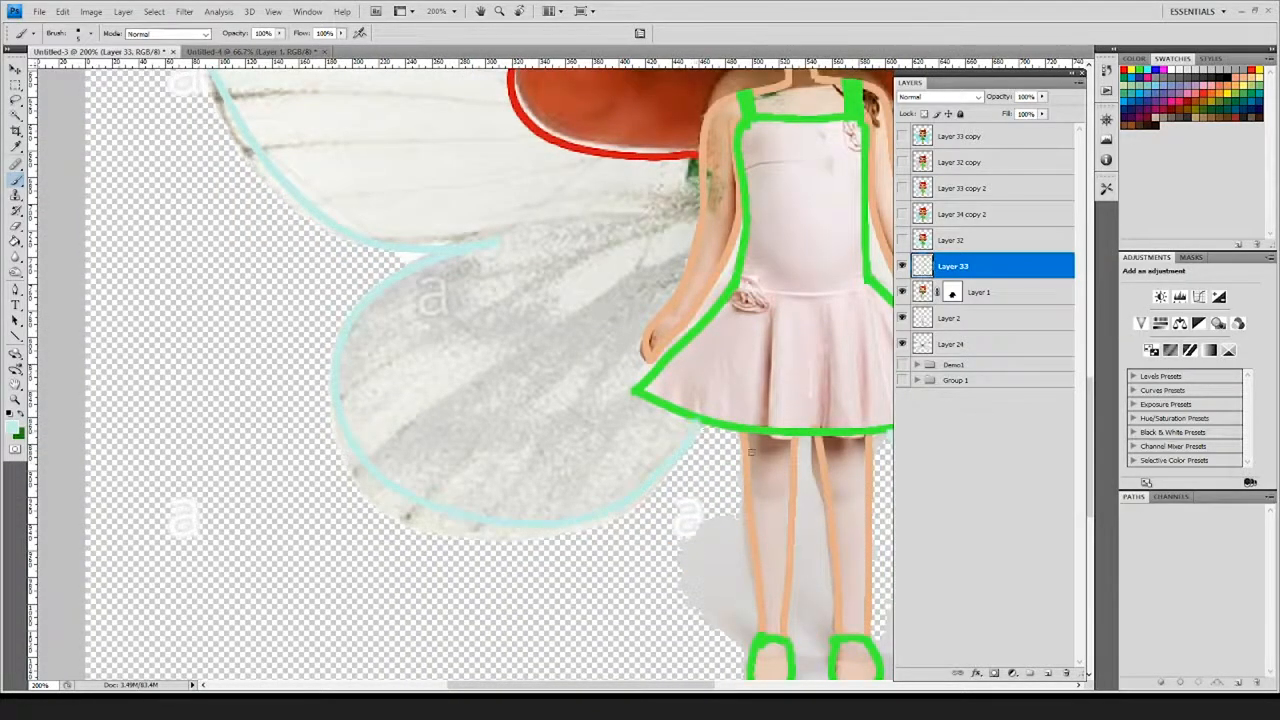
- Hide the three reference image layers, Layer 24, Layer 2 and Layer 1, leaving only the traced outlines on Layer 33
left_click_drag(750, 452, 393, 447)
key("ctrl+minus")
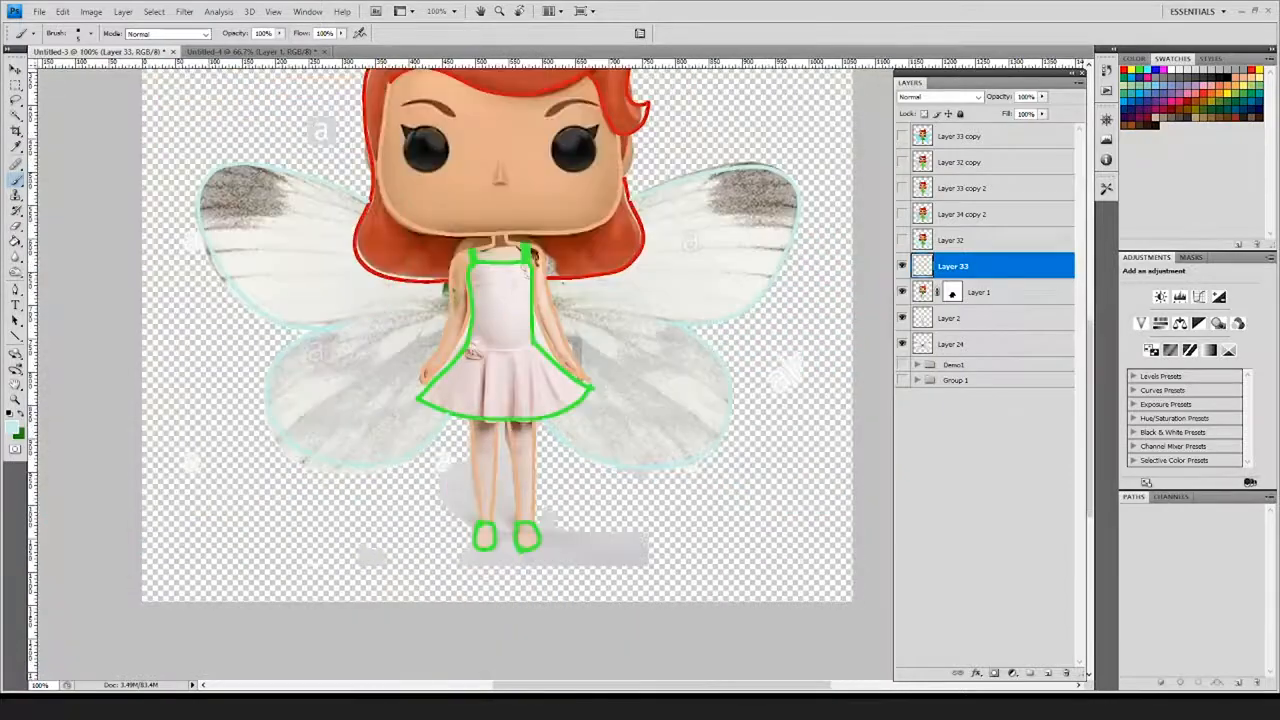
left_click_drag(670, 256, 616, 366)
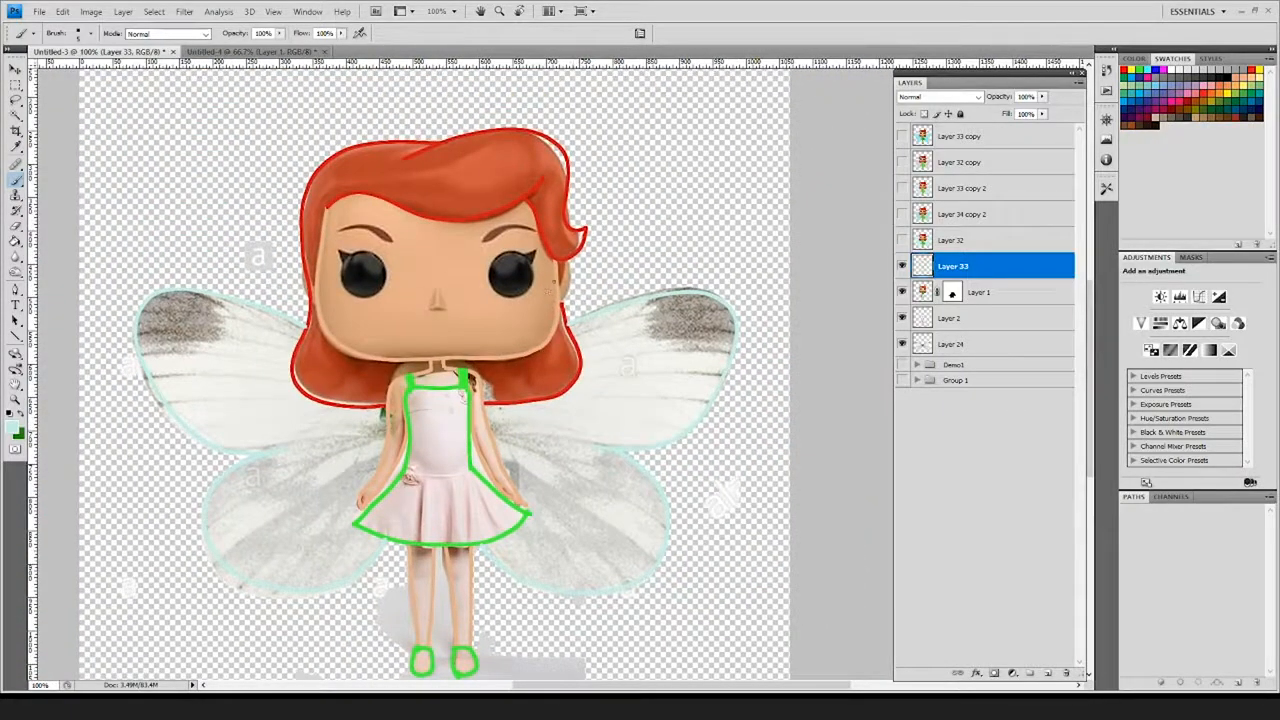
left_click(903, 344)
left_click(903, 318)
left_click(903, 292)
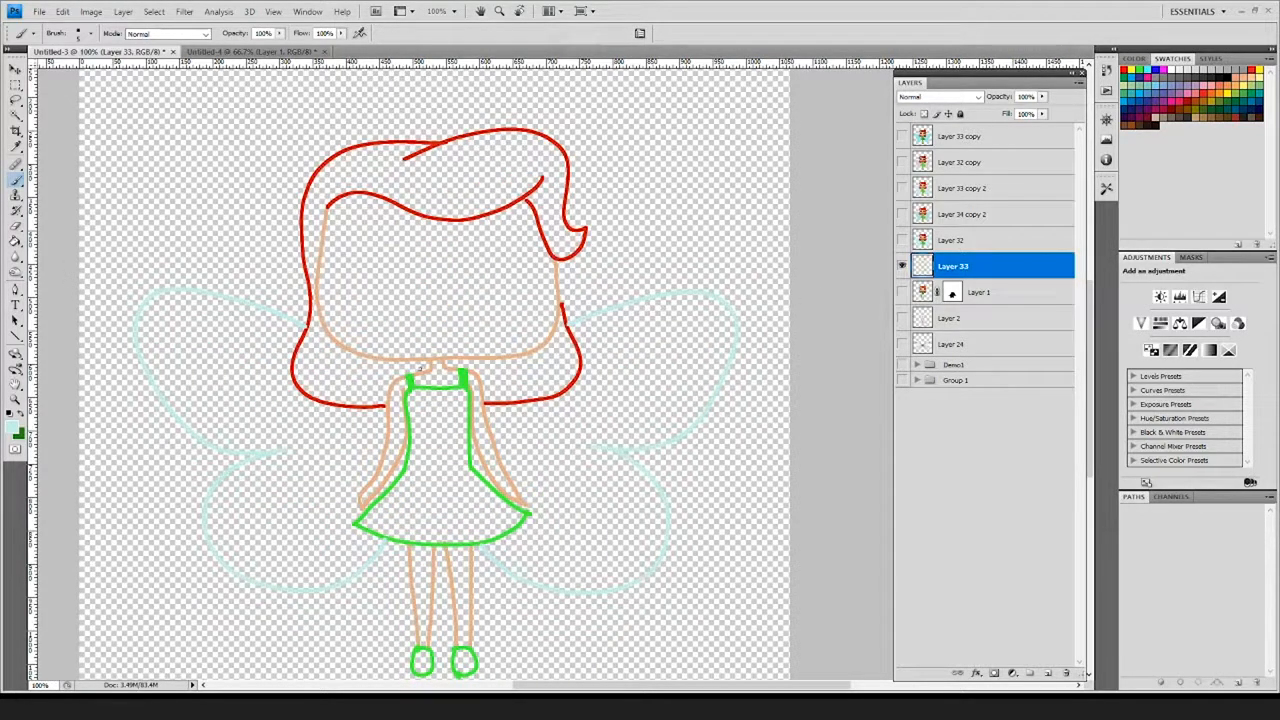
- Fill the wings on both sides of the figure with pale cyan using the Paint Bucket
left_click(16, 244)
left_click(228, 366)
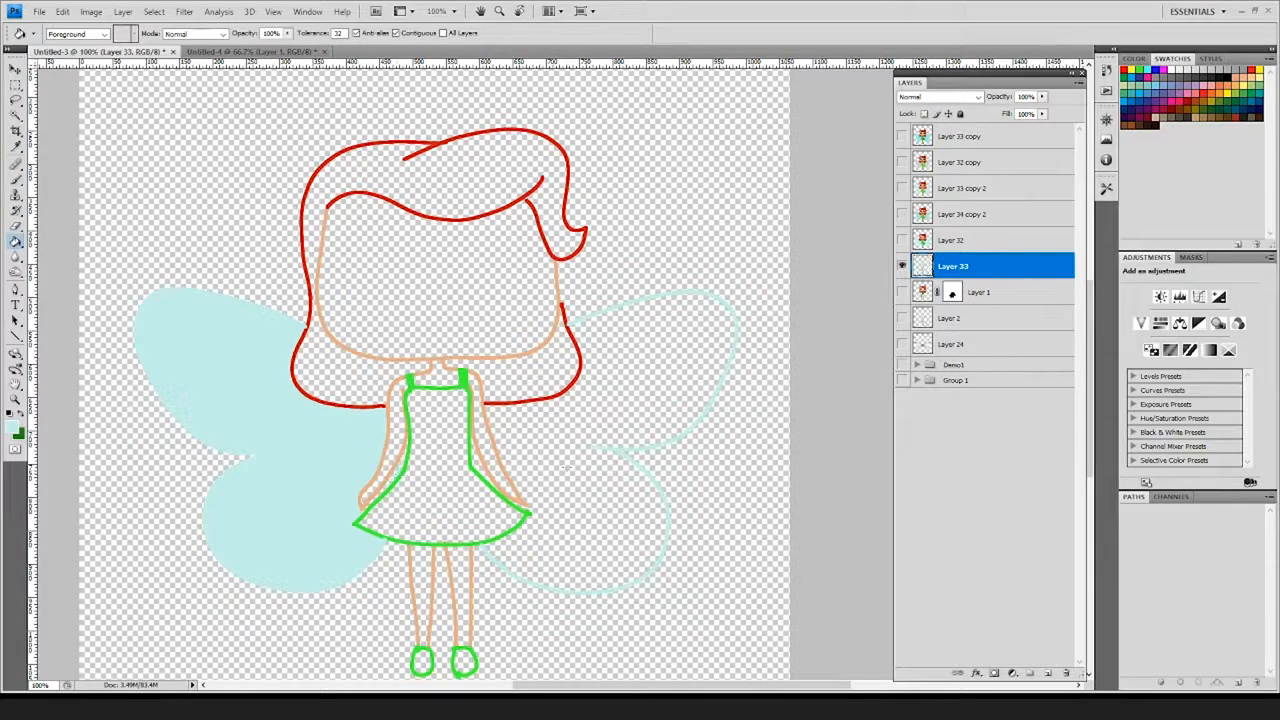
left_click(560, 464)
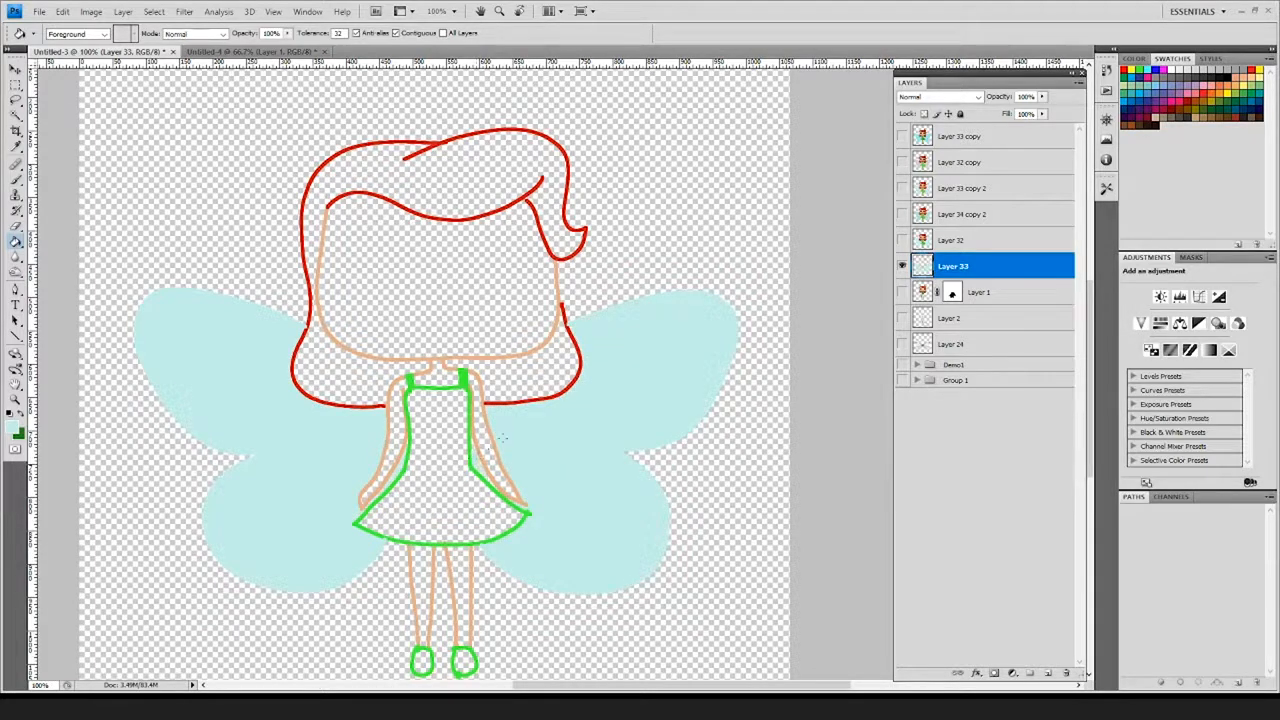
- Sample the green of the outline and fill the dress and both shoes with it
left_click(409, 386, "alt")
left_click(414, 394)
scroll(486, 476, "down", 3)
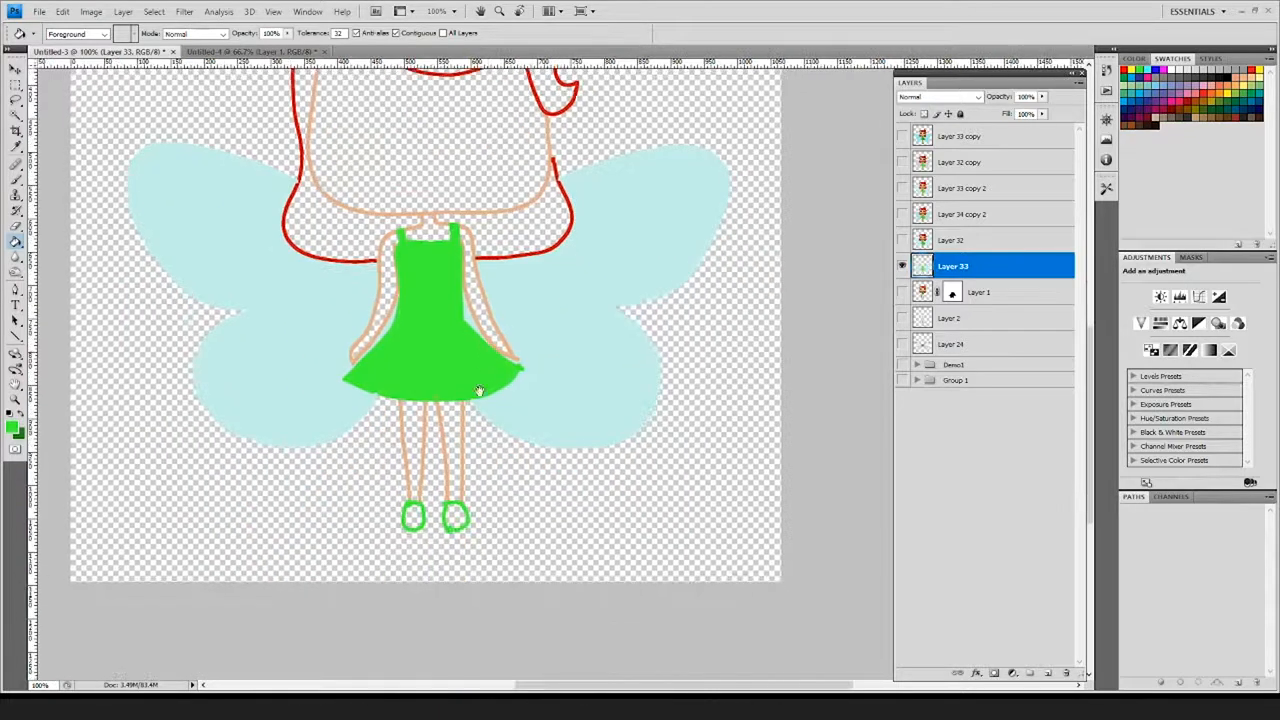
left_click(452, 516)
left_click(413, 516)
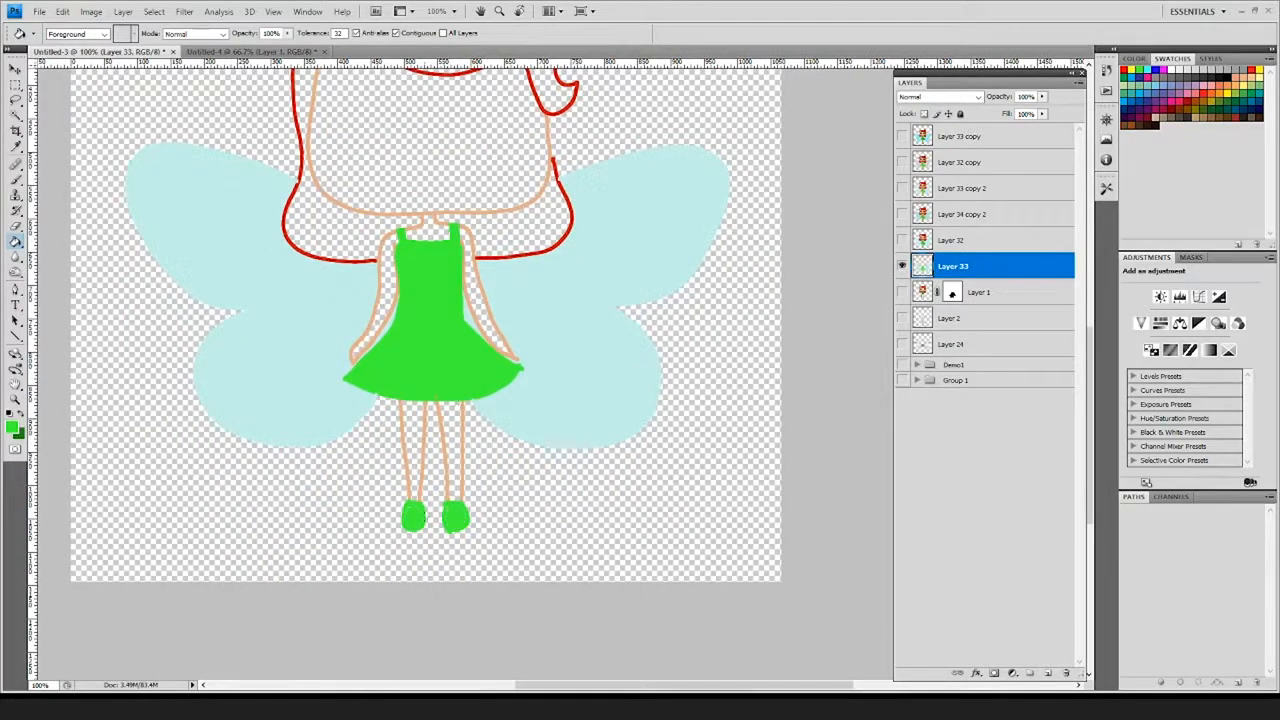
- Sample the skin-coloured outline and fill the face, neck, both arms and both legs with it
scroll(501, 390, "up", 3)
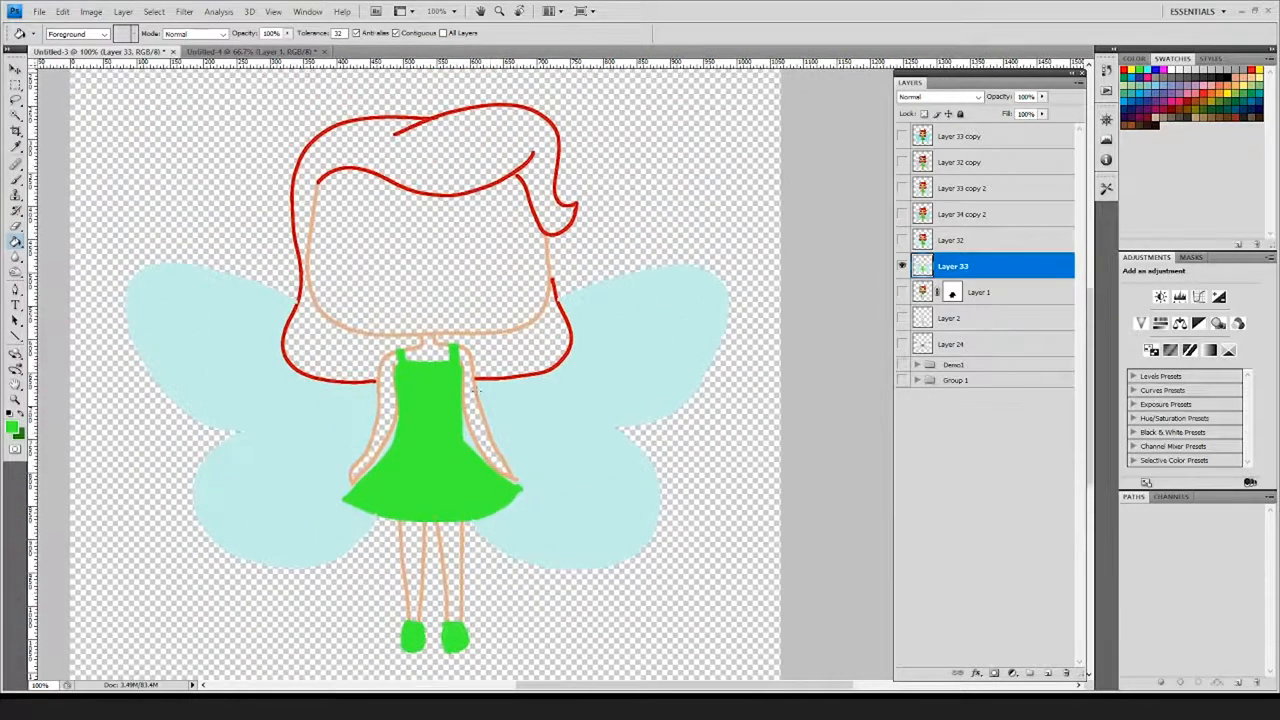
left_click(469, 331, "alt")
left_click(445, 316)
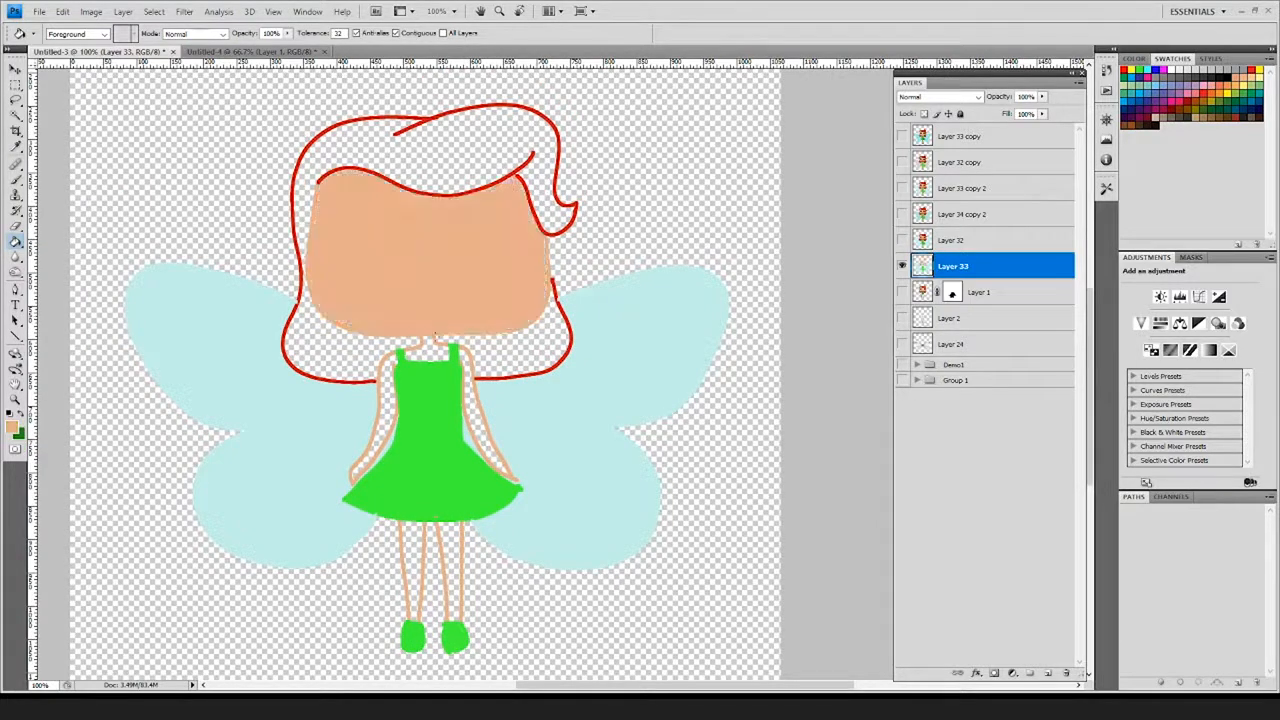
left_click(427, 346)
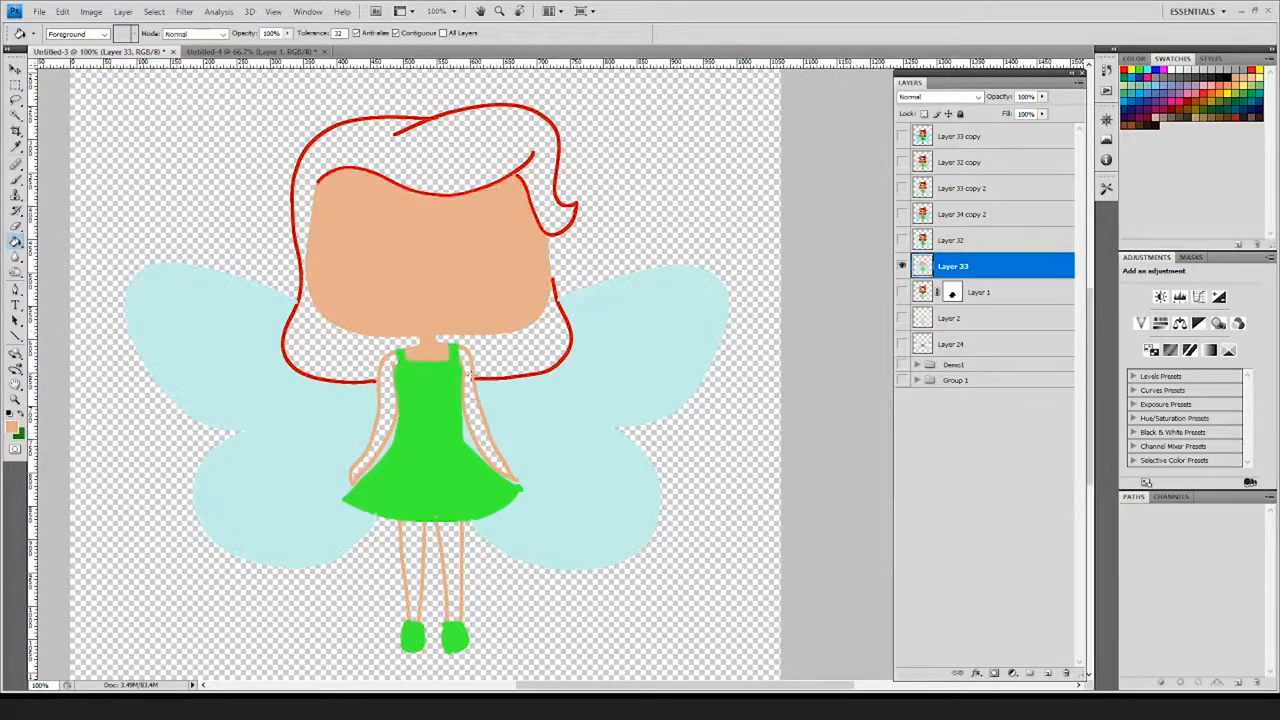
left_click(468, 395)
left_click(386, 396)
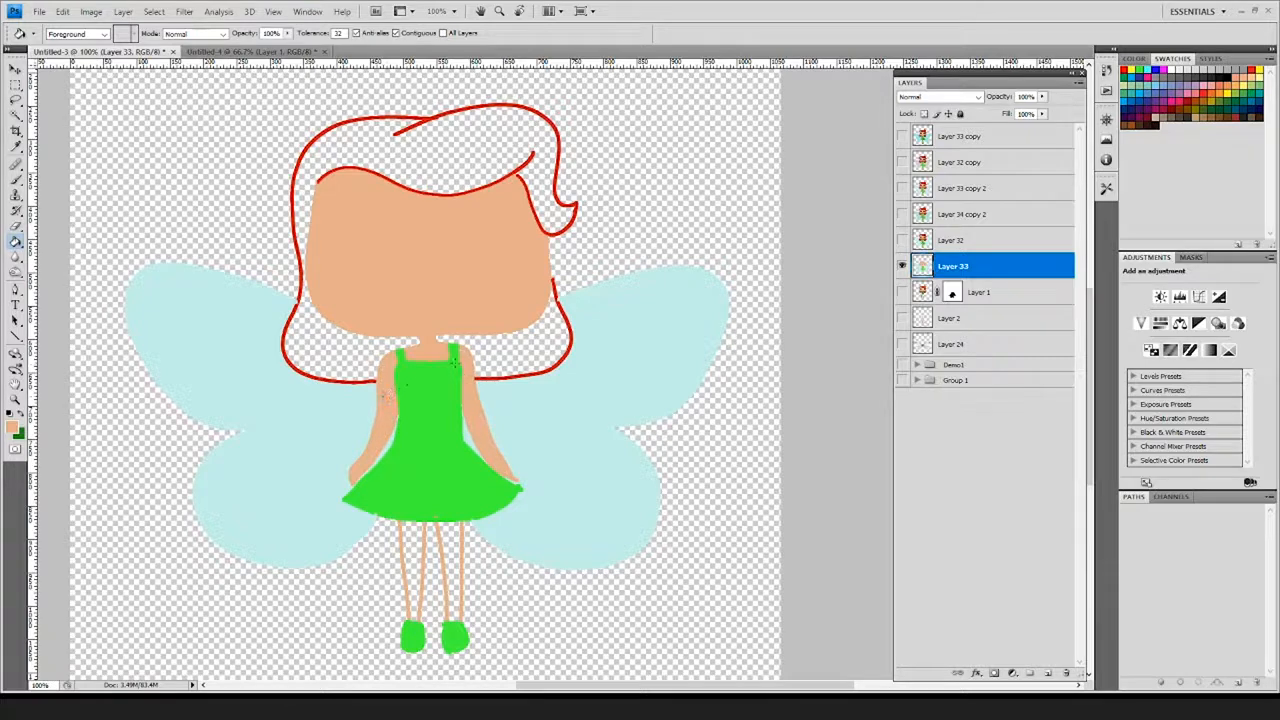
scroll(470, 390, "down", 3)
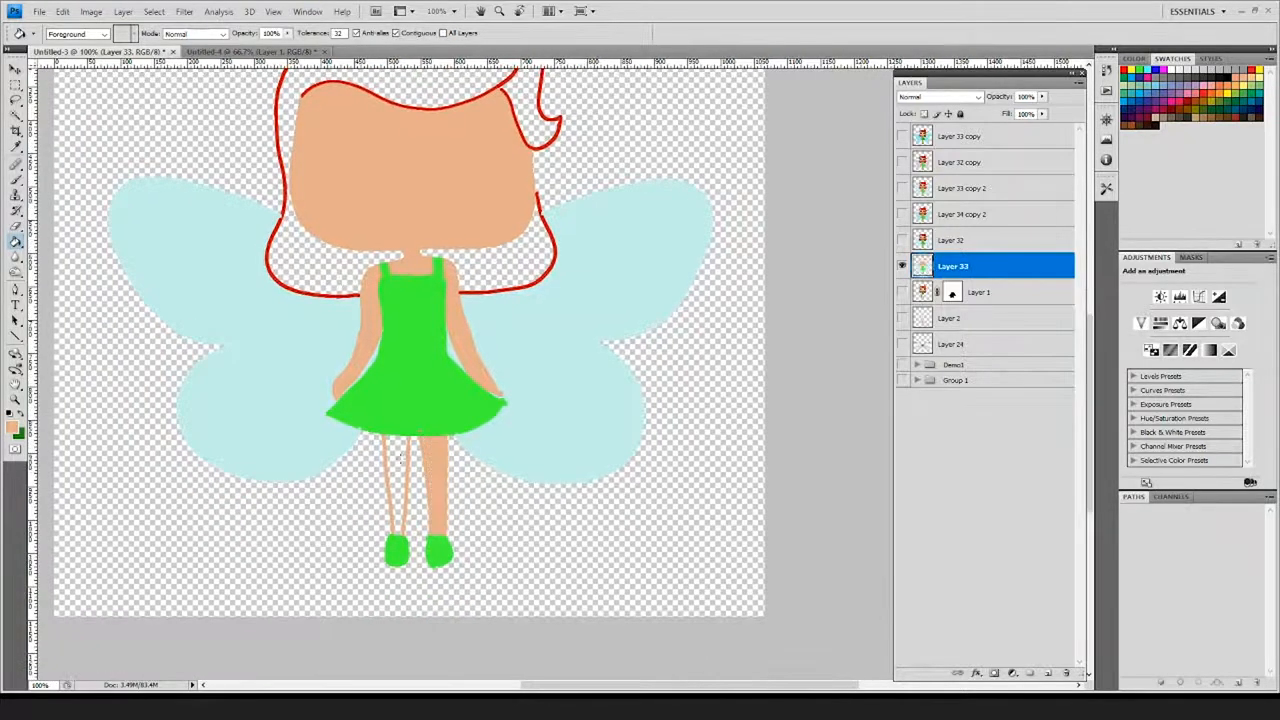
left_click(398, 458)
scroll(480, 386, "up", 3)
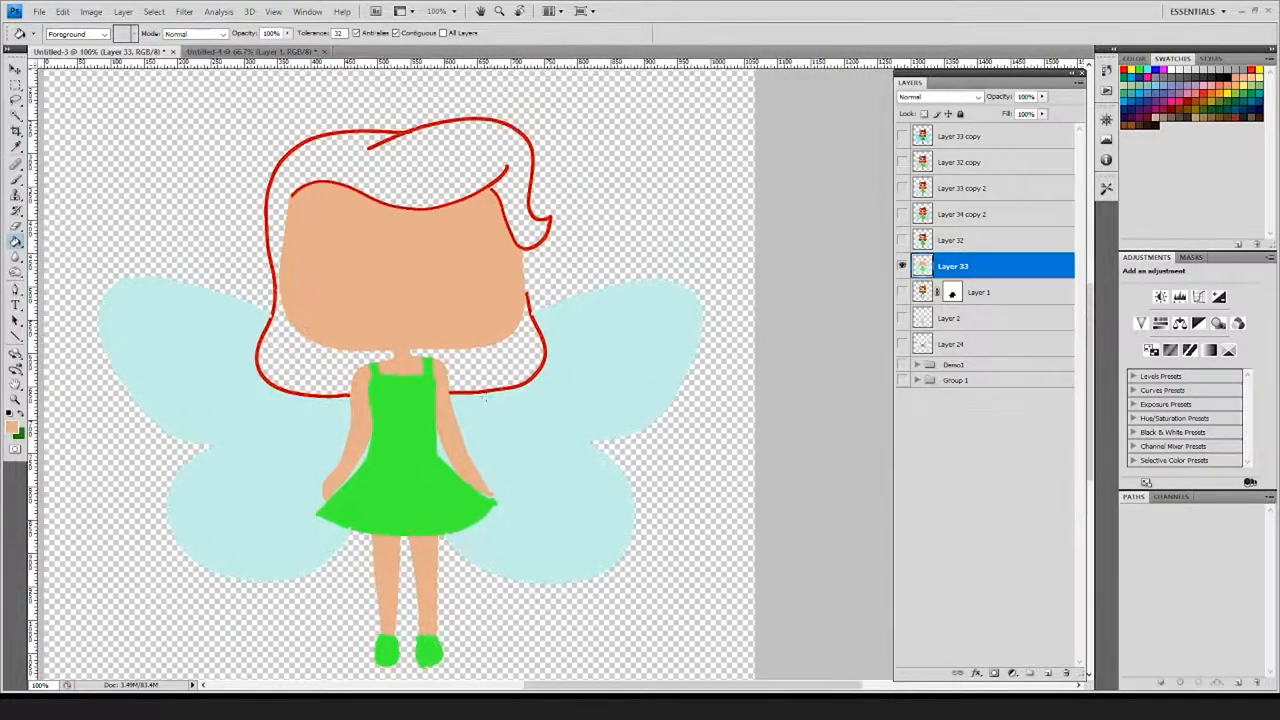
left_click(489, 389, "alt")
left_click(508, 200)
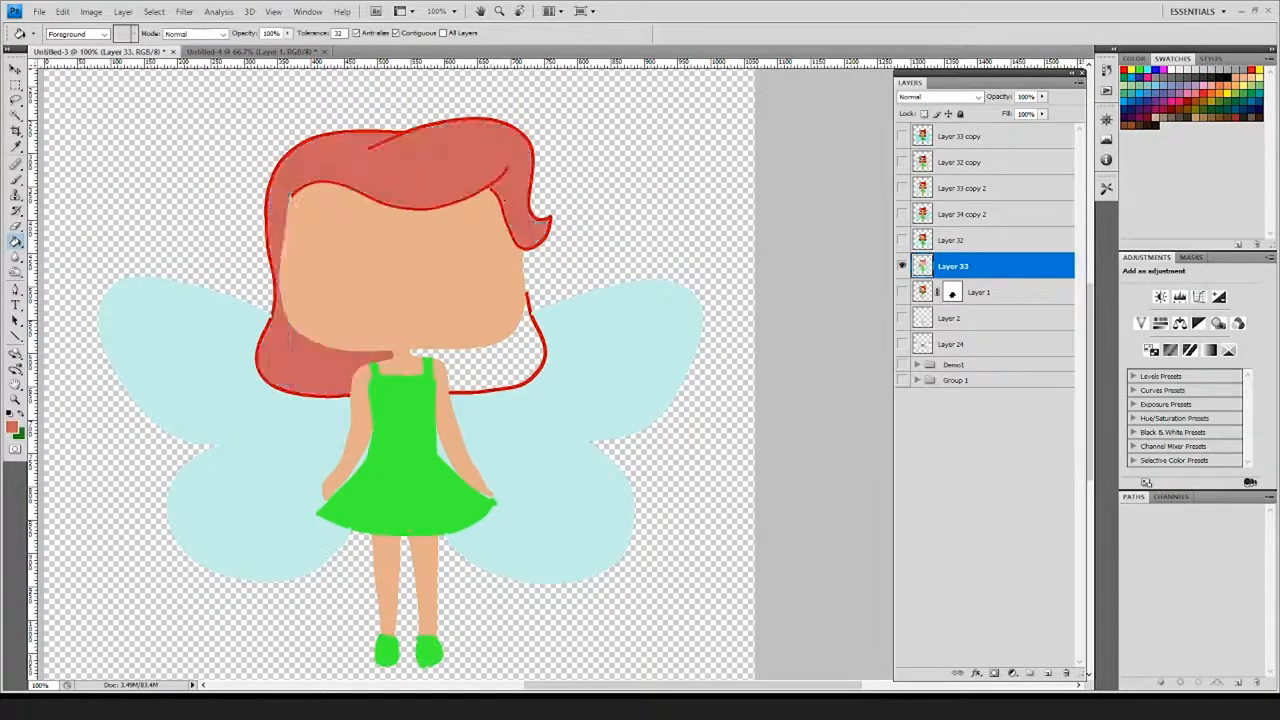
- Sample the bright red of the hair outline and fill all sections of the hair with it, including the leftover gap along the outline
left_click(463, 197, "alt")
left_click(405, 208, "alt")
left_click(407, 206, "alt")
key("ctrl+plus")
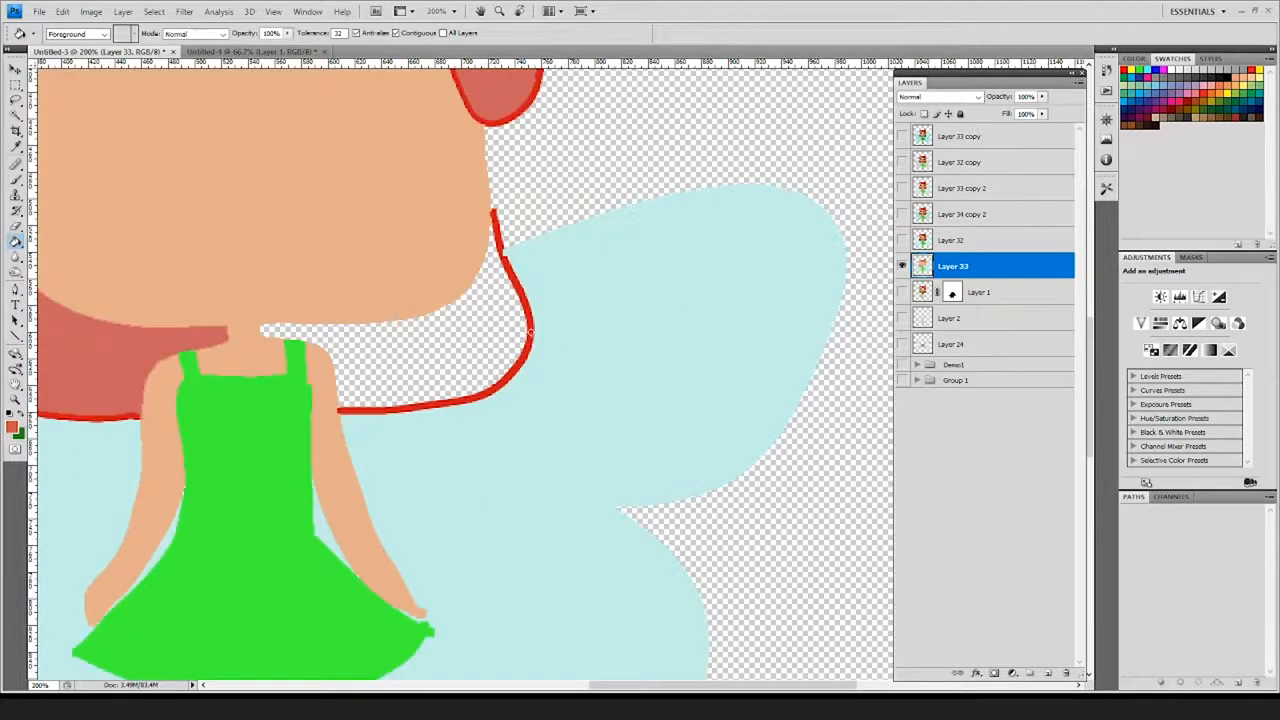
scroll(577, 414, "up", 5)
scroll(577, 414, "left", 3)
left_click(469, 241)
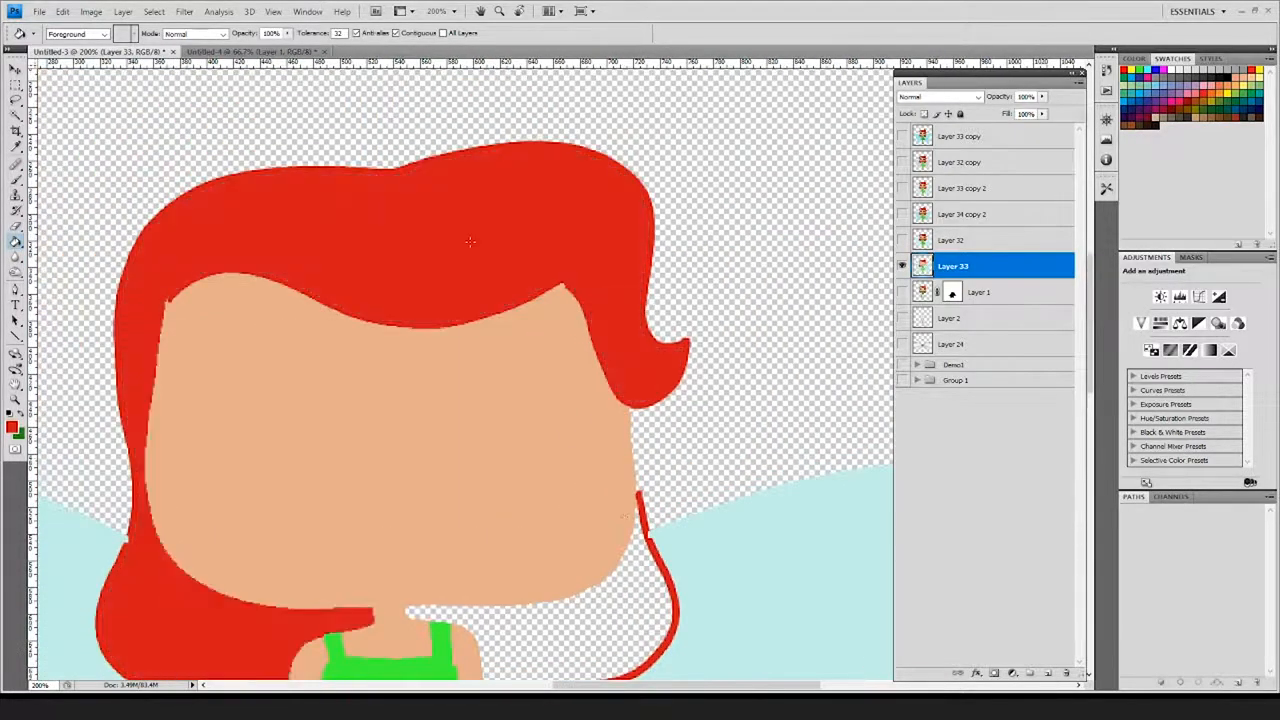
scroll(466, 266, "down", 5)
left_click(510, 452)
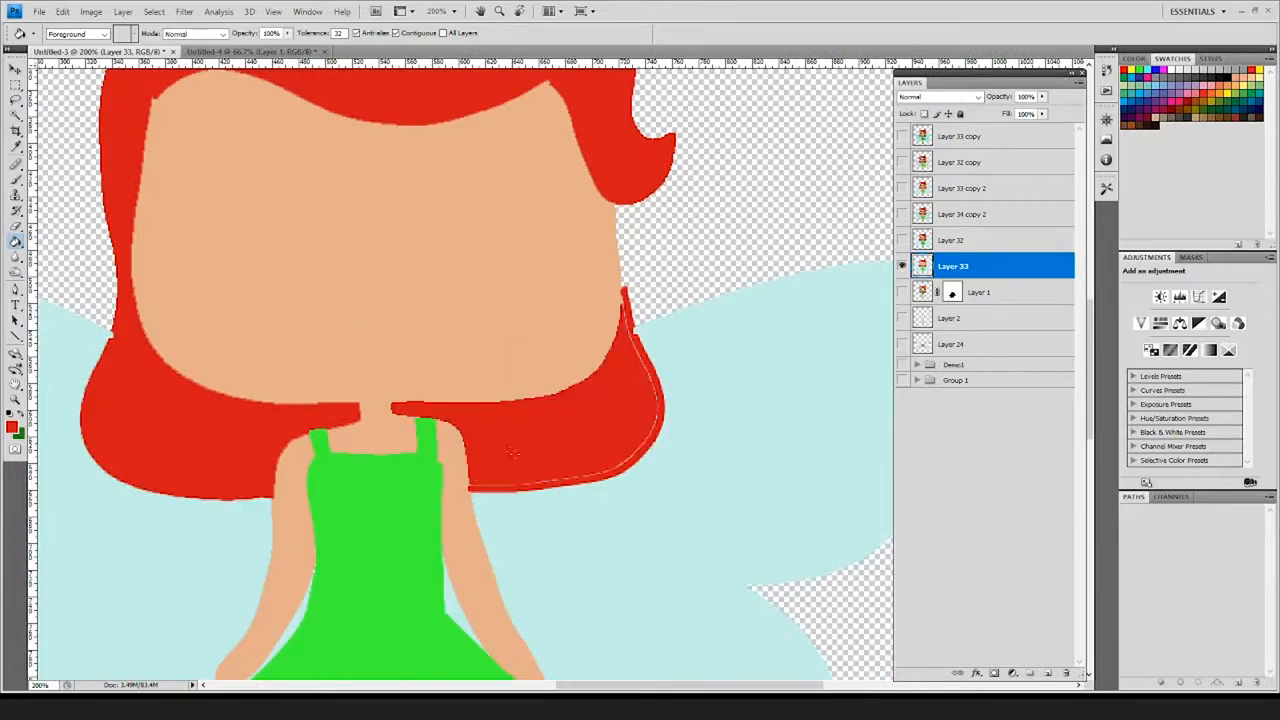
left_click(545, 455)
- Brush red over the notch in the hair's outer edge beside the face on the image's right-hand side
scroll(588, 445, "down", 1)
scroll(588, 445, "right", 1)
key("b")
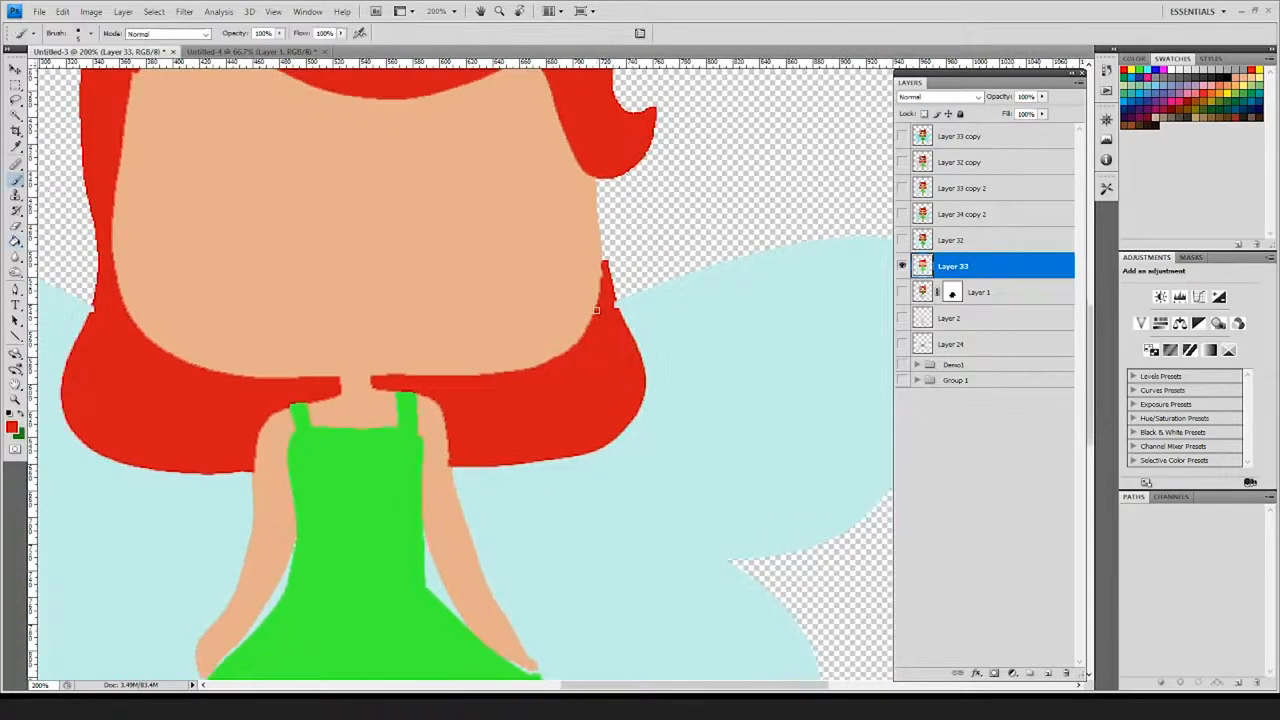
left_click_drag(611, 300, 622, 325)
left_click_drag(557, 391, 554, 271)
- Paint over the stray skin-coloured spot on the skirt hem in green and tidy the skirt's corner with pale cyan
scroll(523, 472, "down", 3)
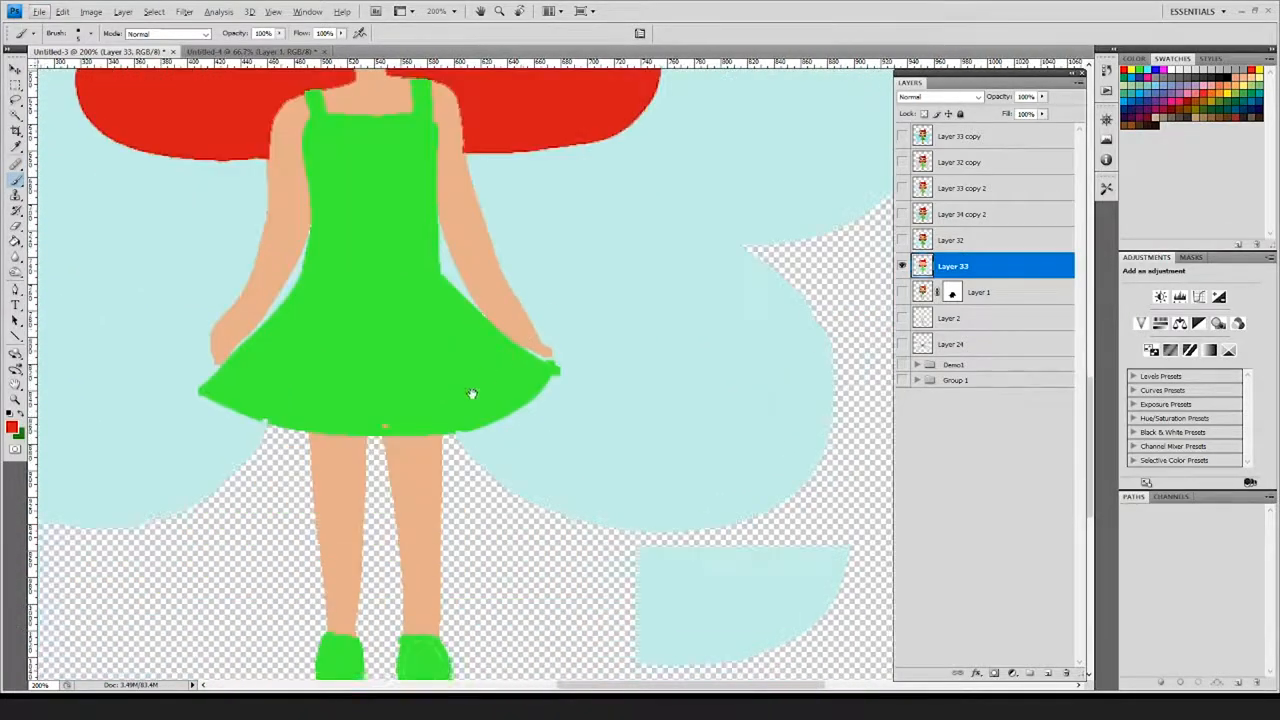
left_click(383, 420, "alt")
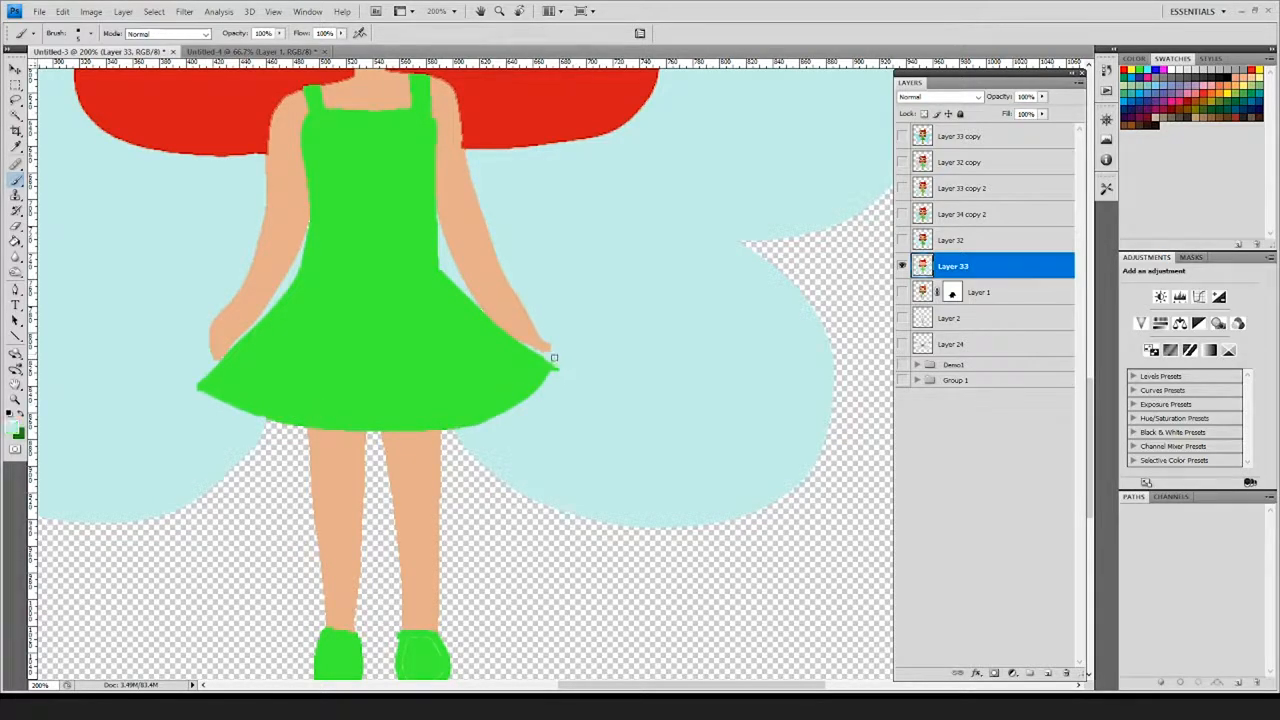
scroll(561, 364, "up", 8)
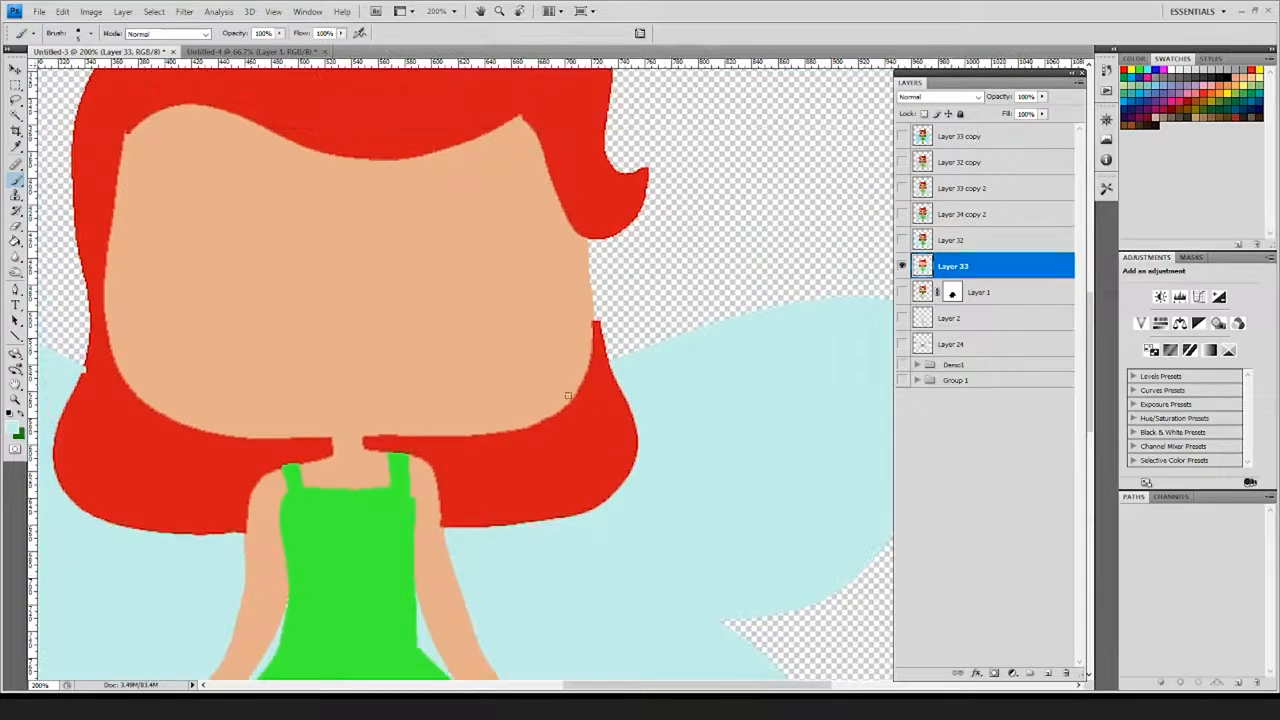
key("ctrl+minus")
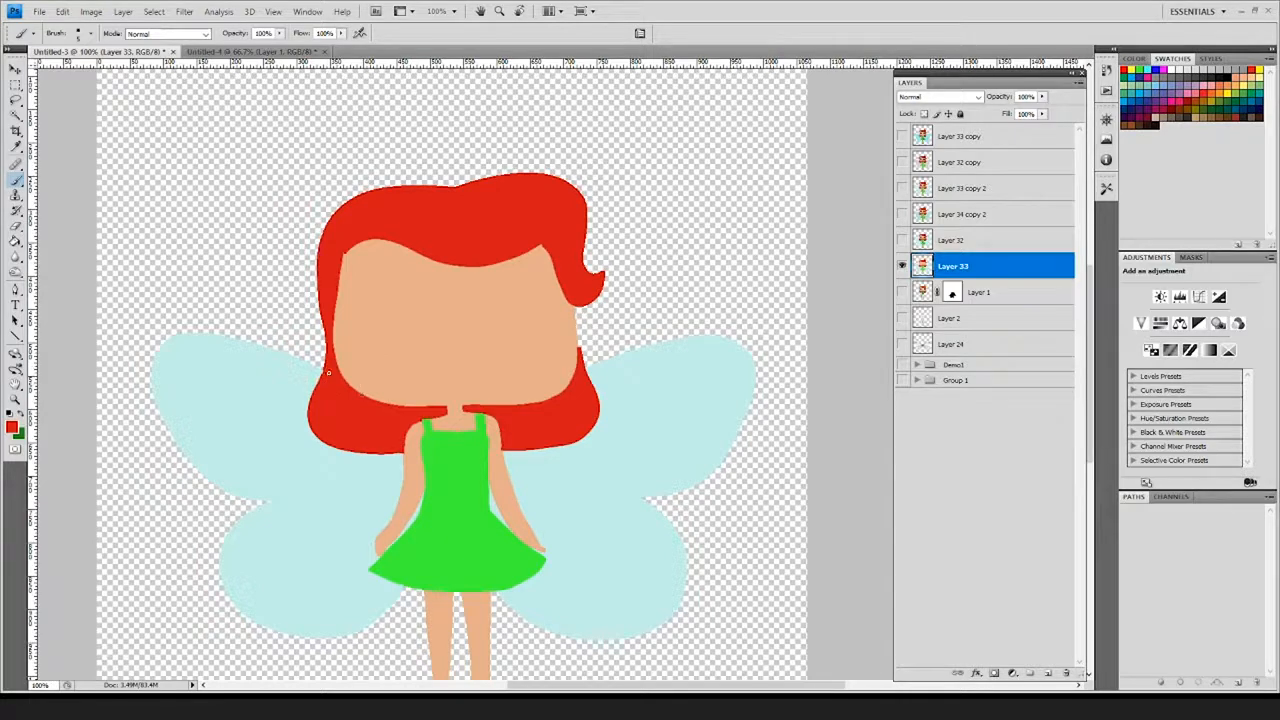
- Select the face, neck, arms and legs with the Magic Wand and choose the soft 200 px brush for painting
left_click(16, 118)
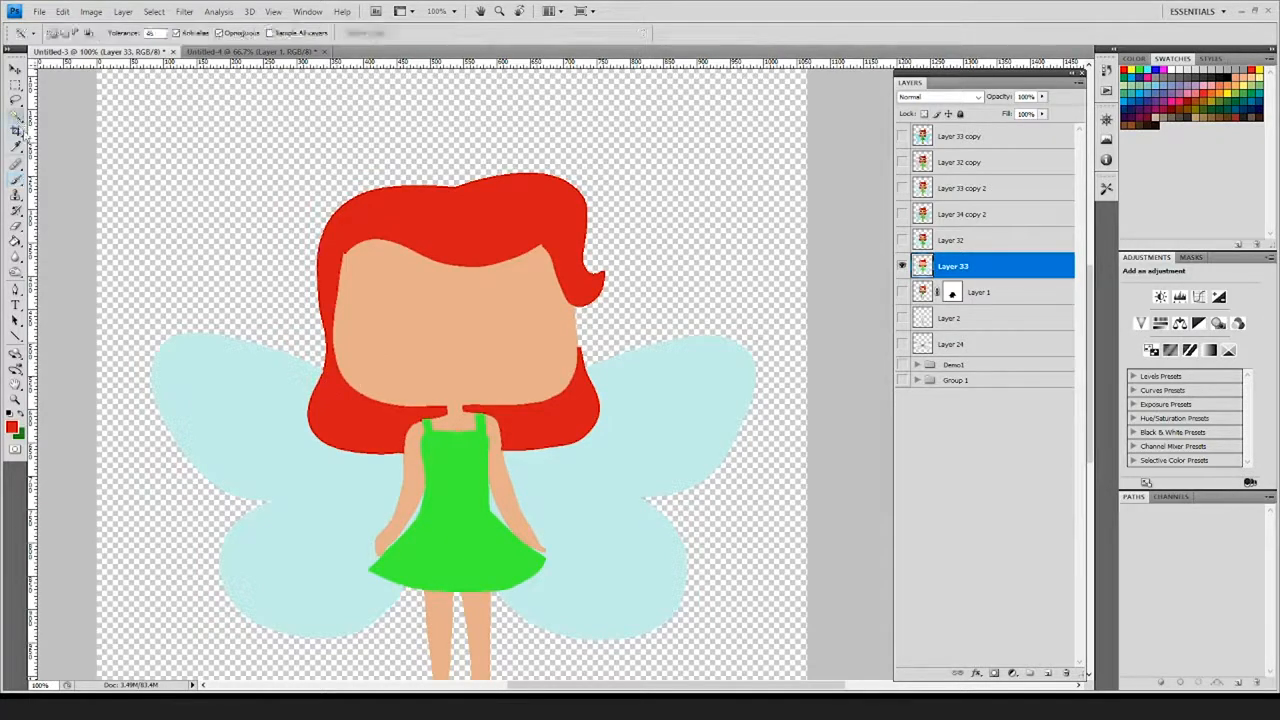
left_click(440, 364)
left_click_drag(566, 428, 510, 328)
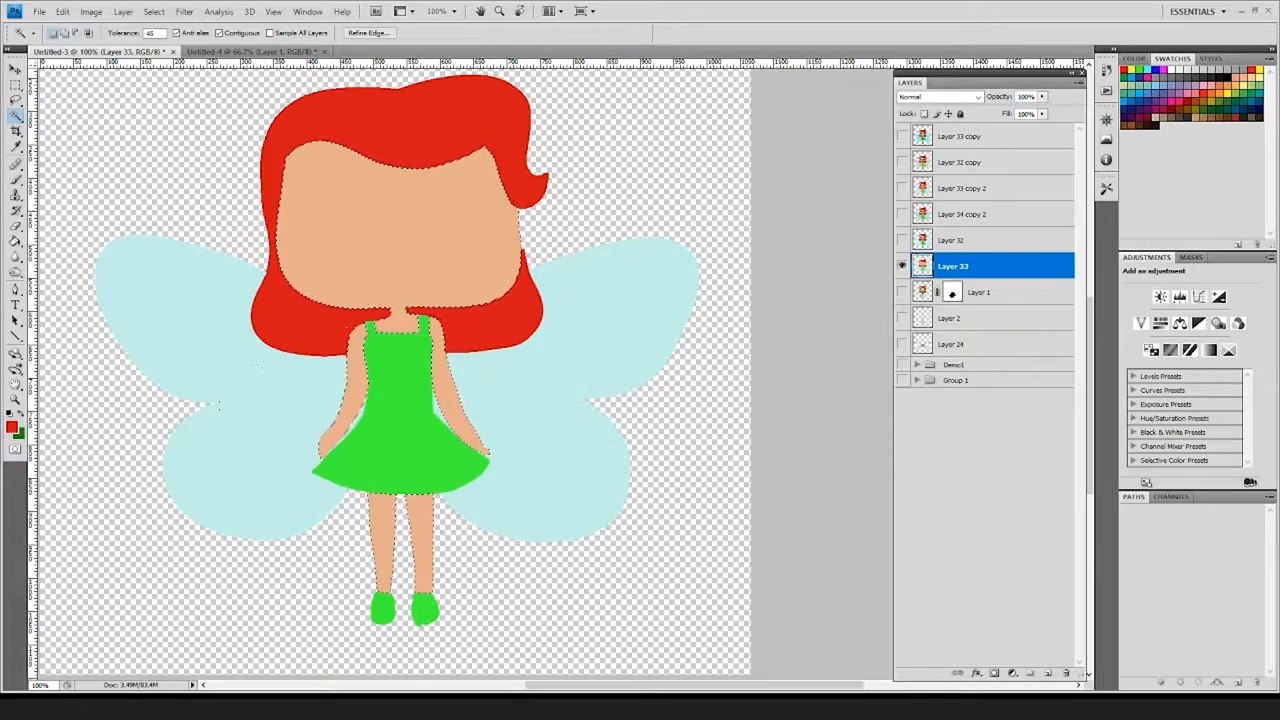
key("b")
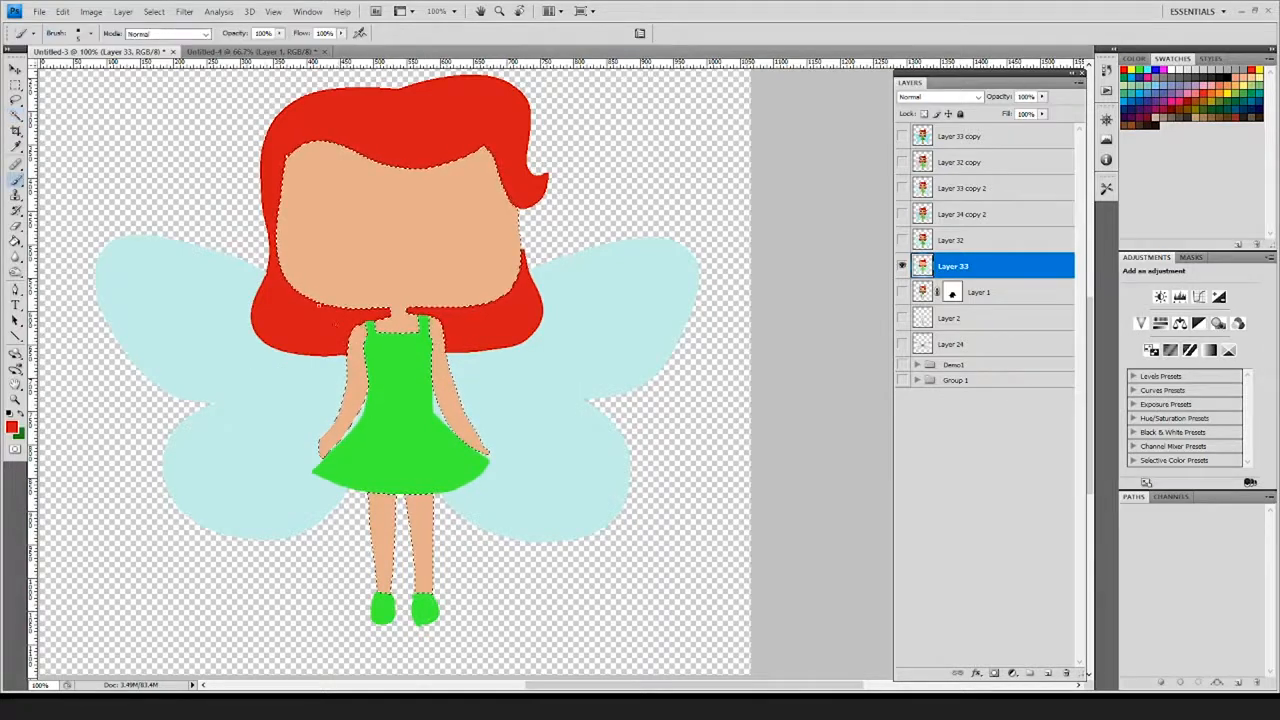
left_click(91, 34)
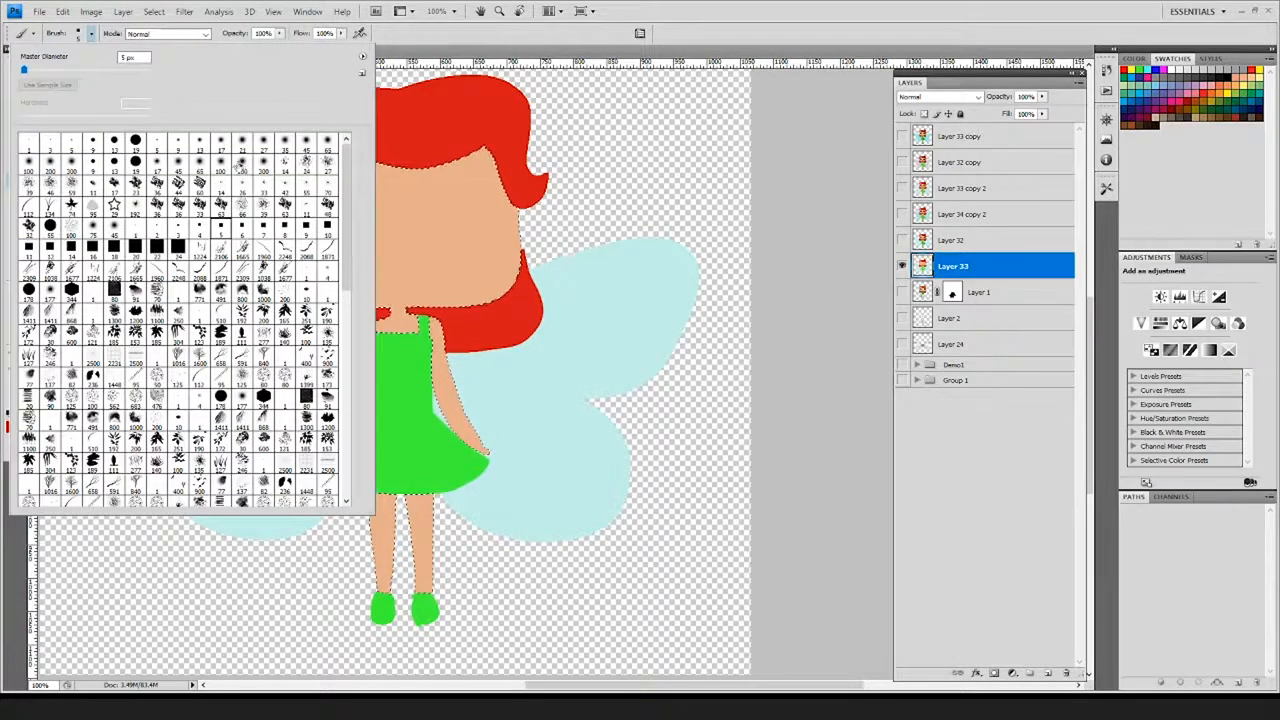
left_click(240, 167)
- Sample the skin tone and set the foreground to a slightly darker, more saturated orange-tan
left_click(525, 258)
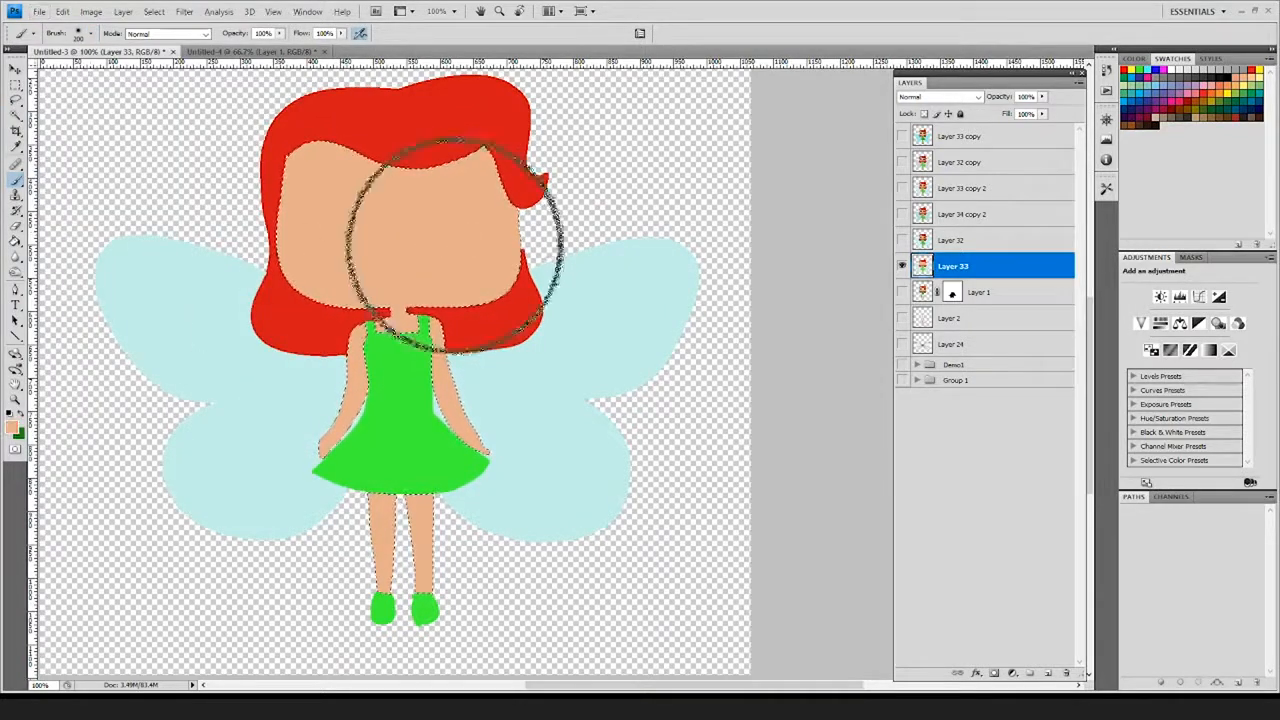
left_click(14, 428)
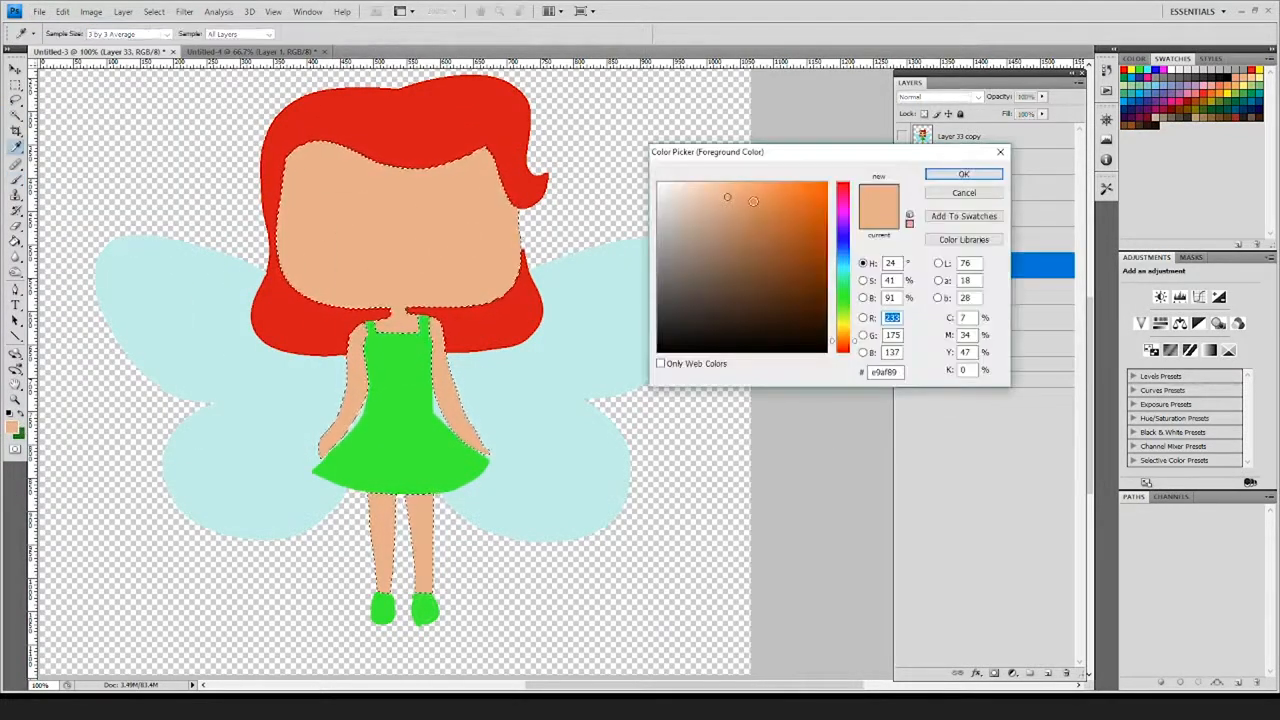
left_click(756, 204)
left_click(965, 177)
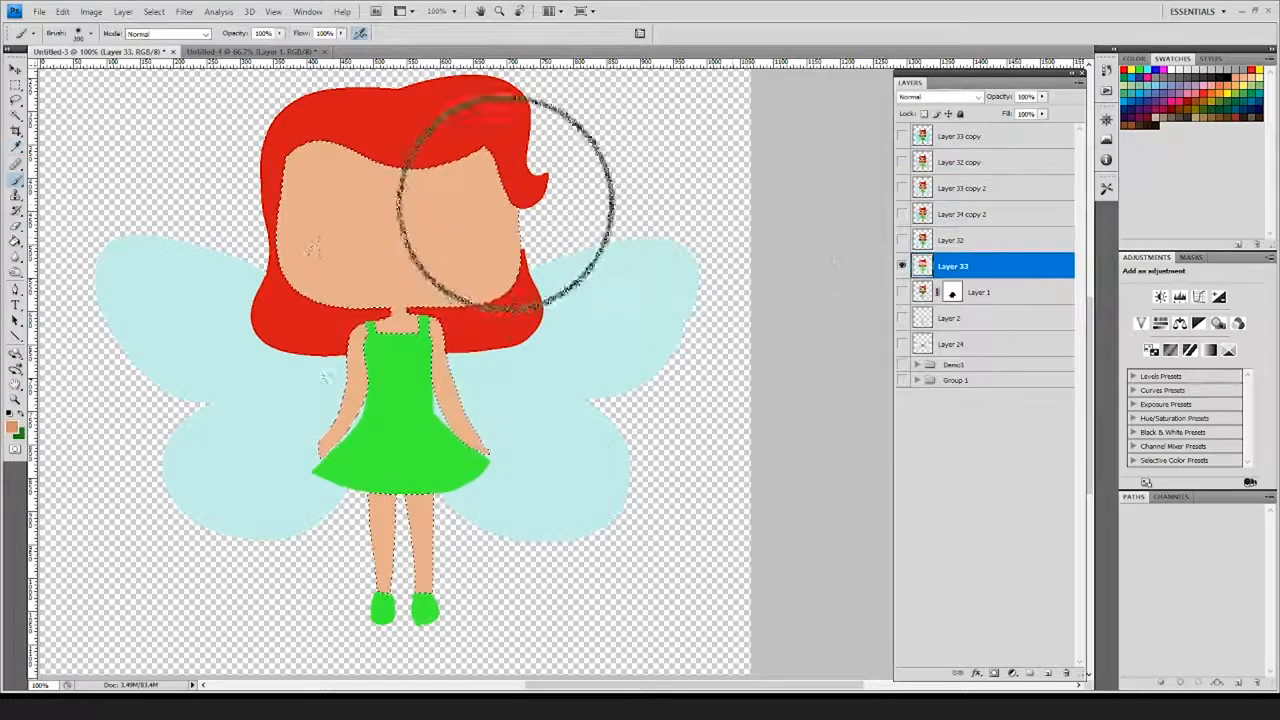
- Shade the lower part and sides of the face with the darker skin tone, reducing the brush to 100 px
scroll(429, 343, "down", 1)
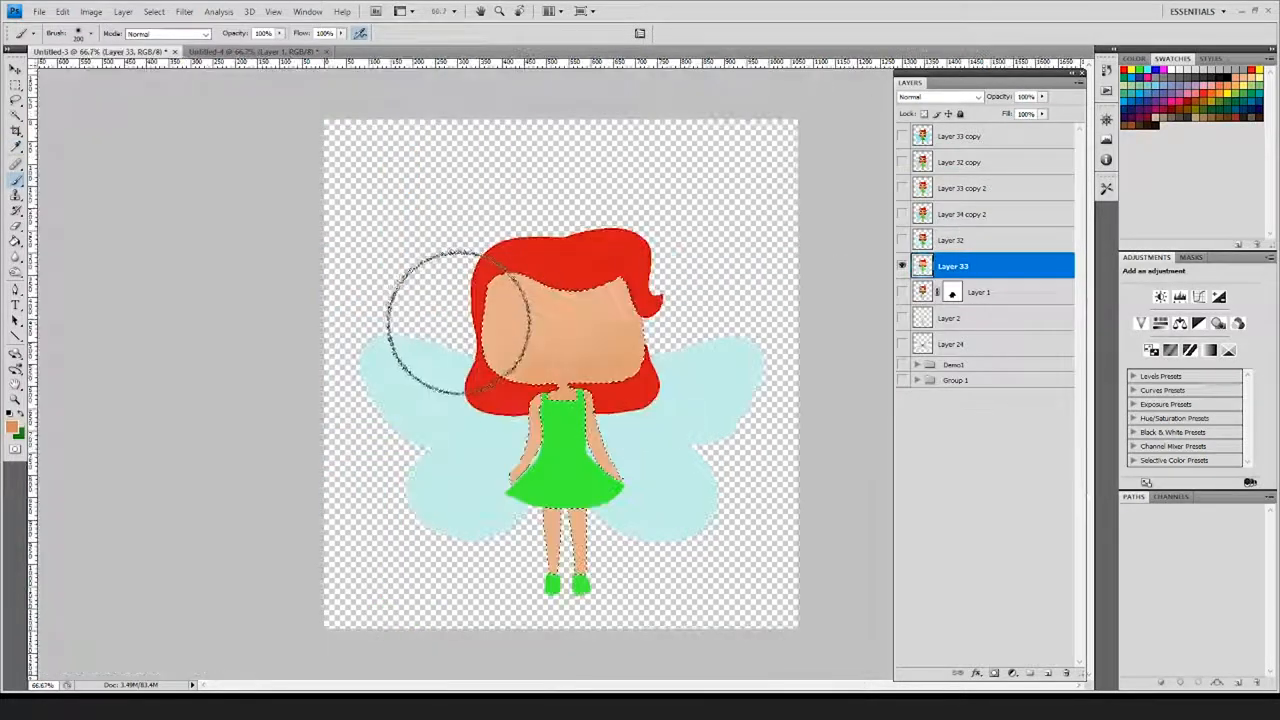
scroll(512, 297, "up", 1)
key("bracketleft")
key("bracketleft")
key("bracketleft")
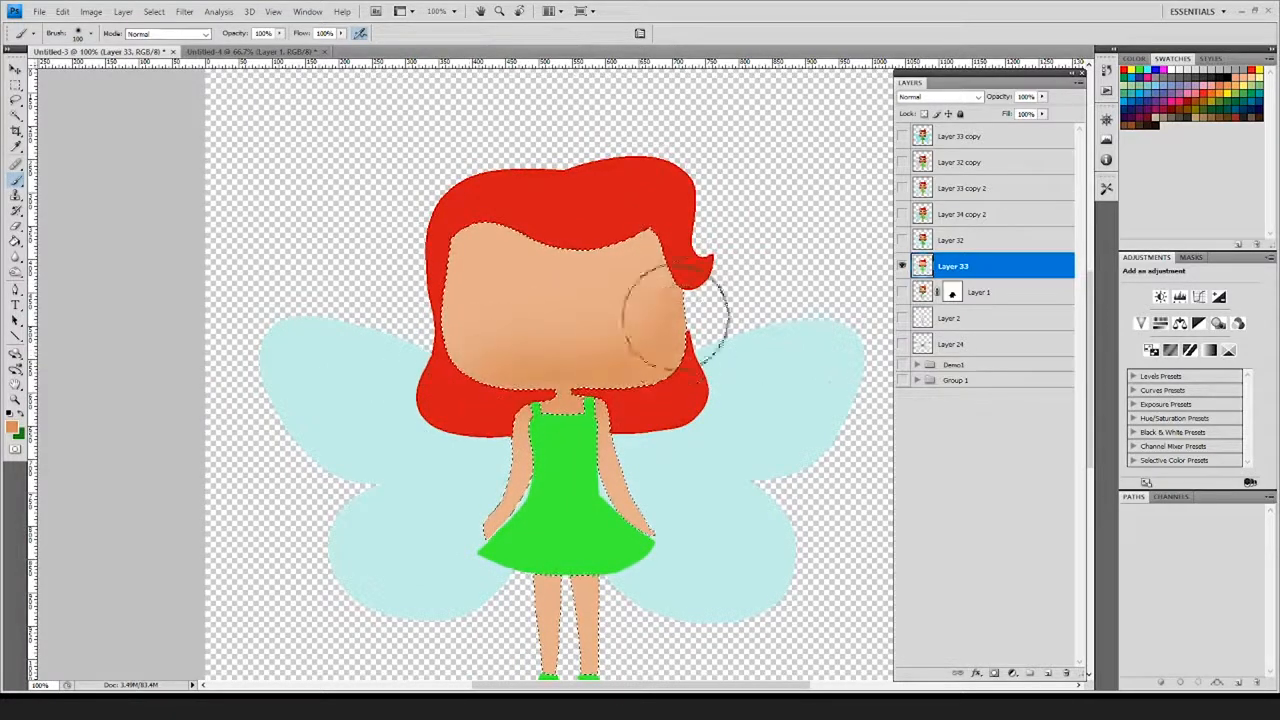
- Shade the arms and legs inside the selection with the darker skin tone, using a smaller soft brush
scroll(720, 378, "down", 2)
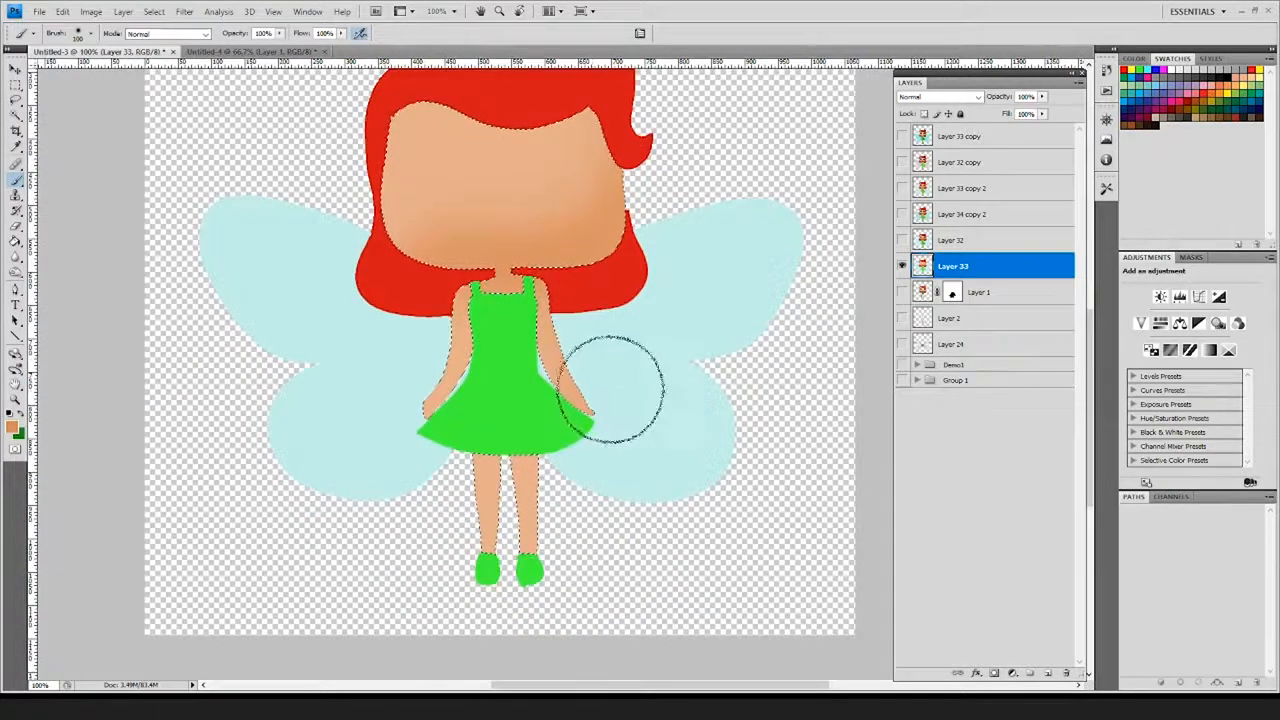
scroll(614, 391, "up", 1)
key("bracketleft")
key("bracketleft")
key("bracketleft")
key("bracketleft")
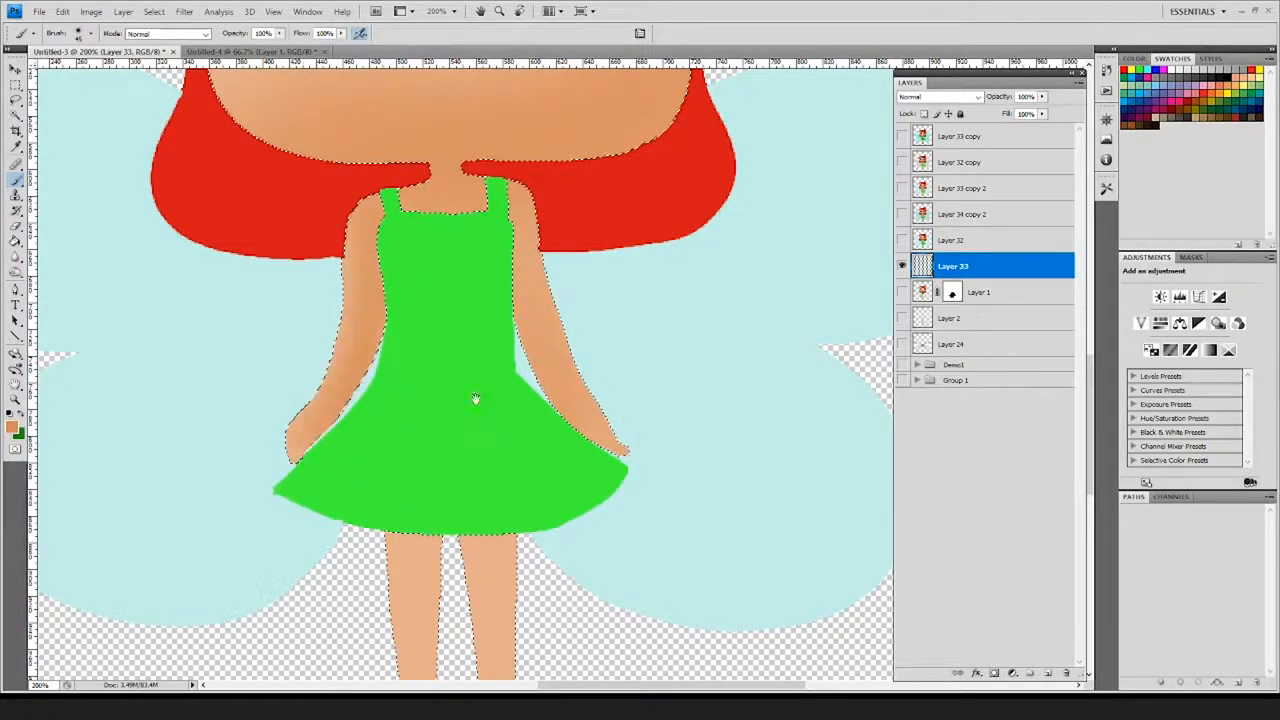
scroll(474, 400, "down", 4)
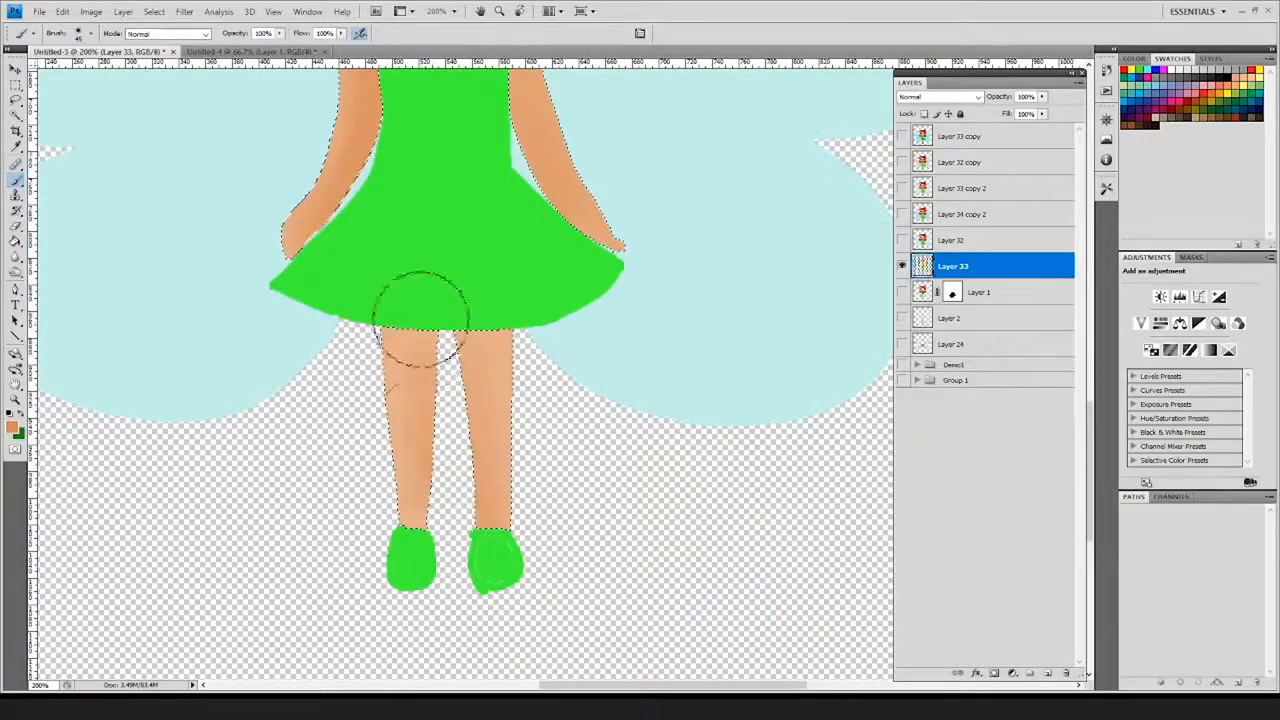
scroll(600, 214, "up", 9)
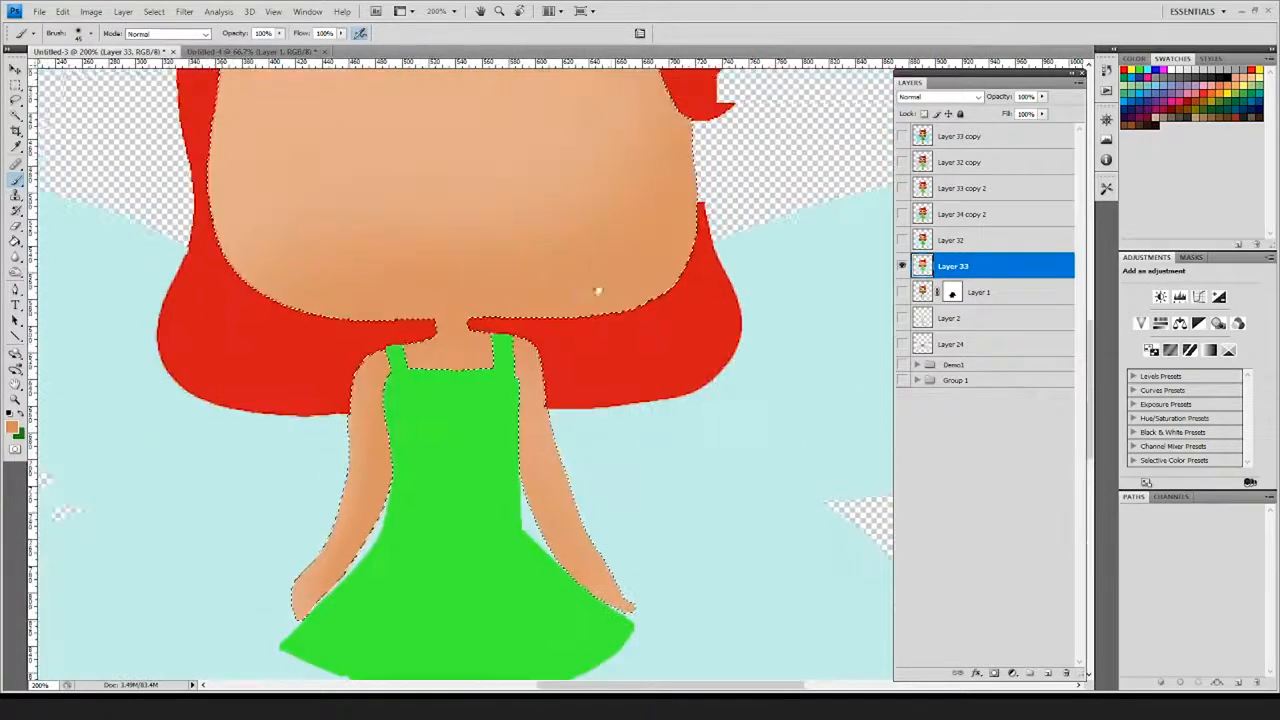
- Set the foreground to a darker, more saturated orange and shade the lower edge and side of the face
left_click(14, 428)
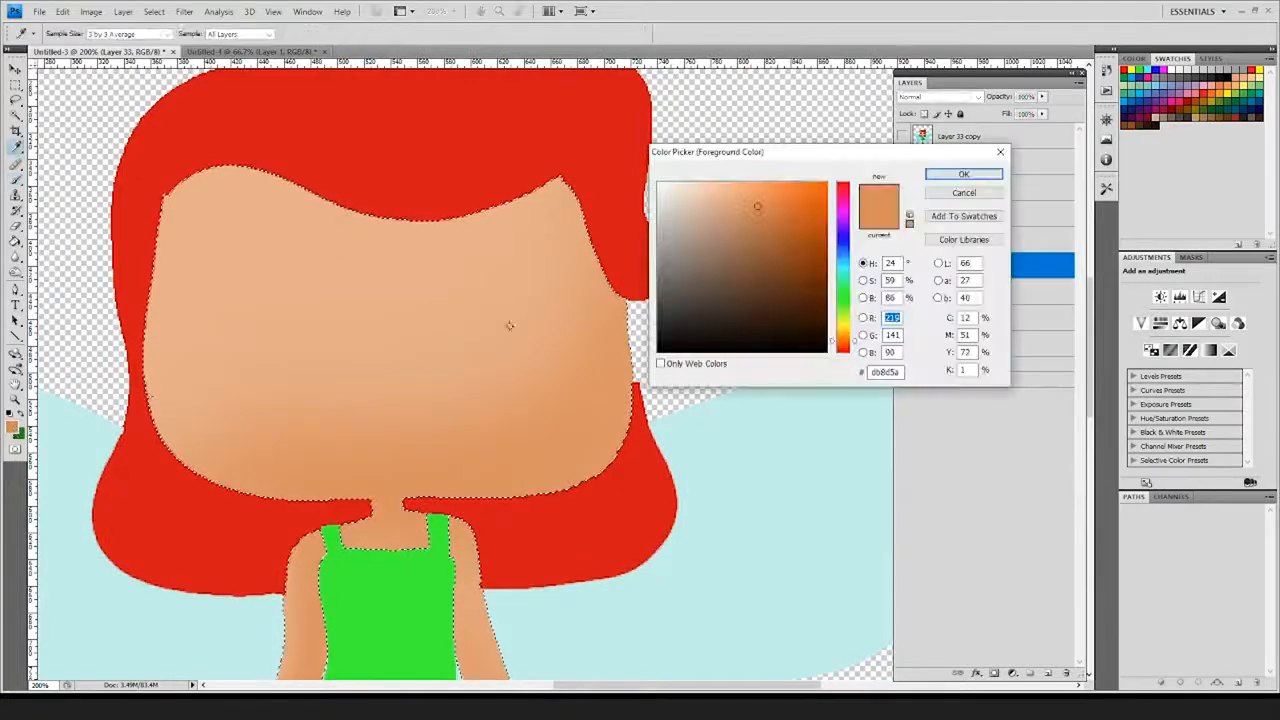
left_click(781, 210)
key("Return")
key("b")
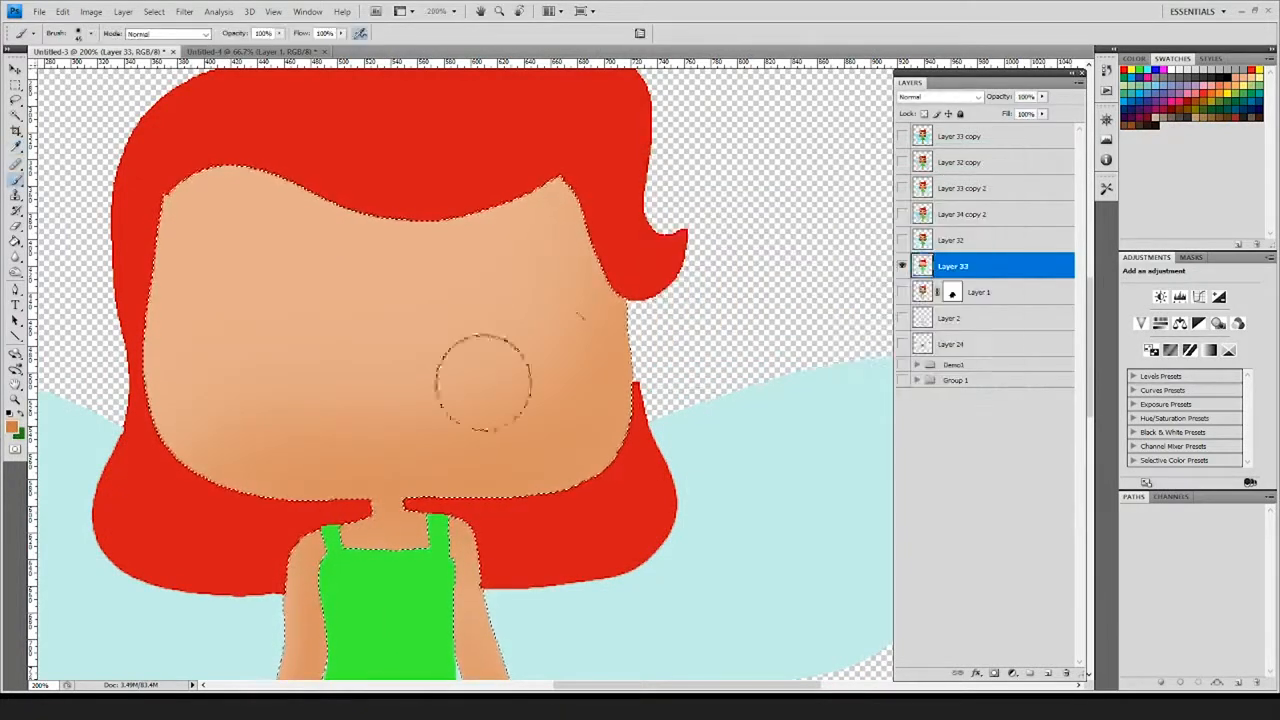
scroll(486, 371, "down", 2)
mouse_move(390, 405)
left_mouse_down()
mouse_move(418, 389)
mouse_move(281, 396)
mouse_move(594, 304)
mouse_move(547, 392)
mouse_move(617, 251)
left_mouse_up()
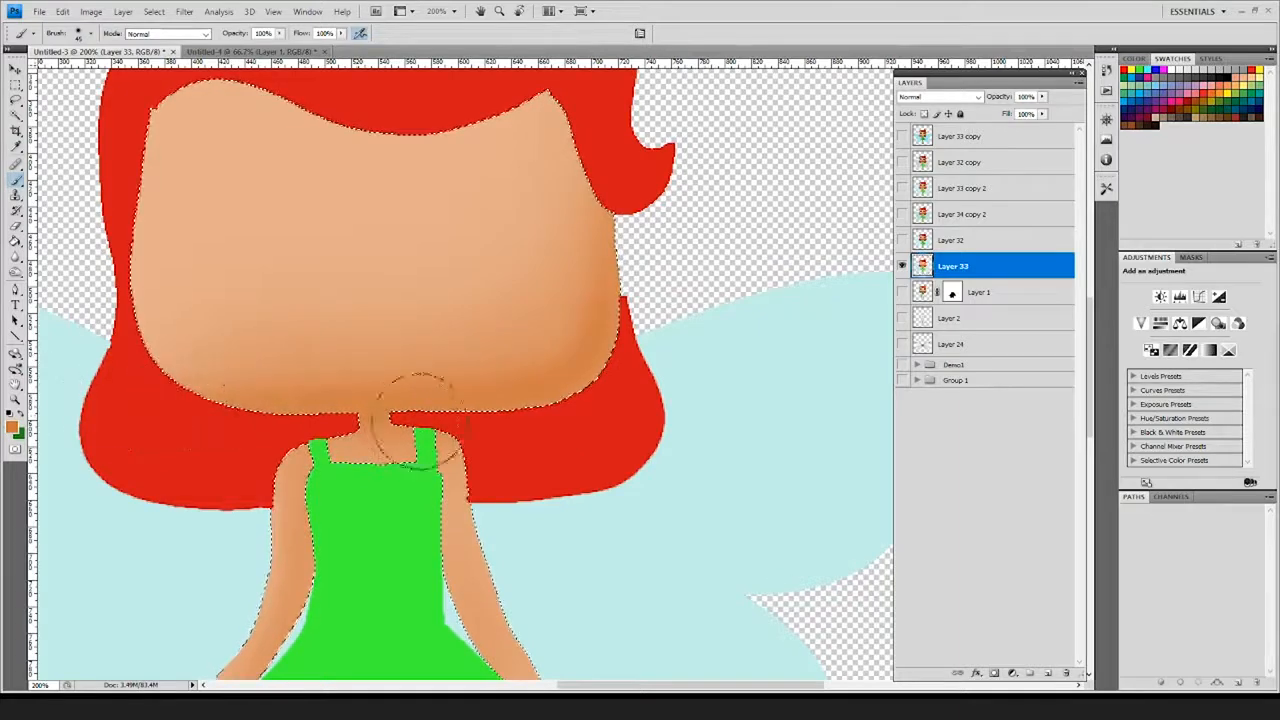
- Deepen the shading along the chin and on the arms and legs with orange #cf6c2c, and clear the selection
left_click(14, 428)
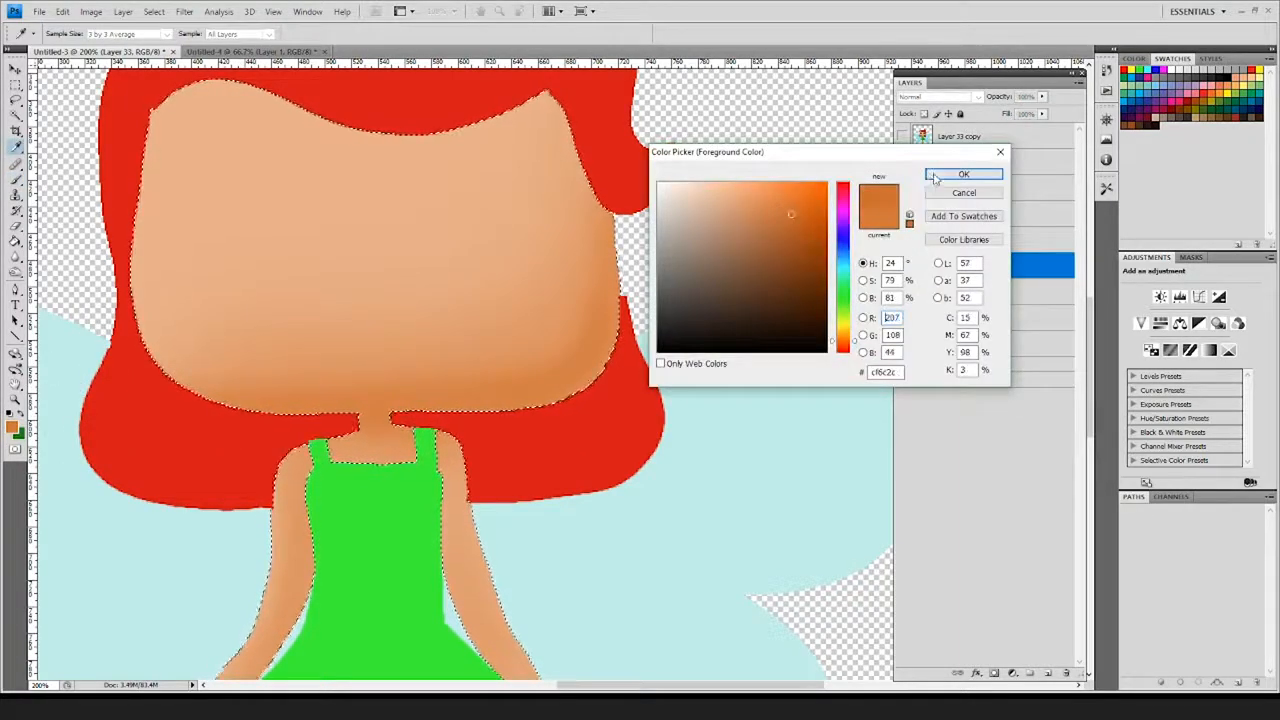
left_click(955, 174)
mouse_move(237, 414)
left_mouse_down()
mouse_move(485, 399)
mouse_move(248, 397)
mouse_move(548, 382)
mouse_move(300, 389)
mouse_move(640, 300)
left_mouse_up()
scroll(631, 214, "down", 5)
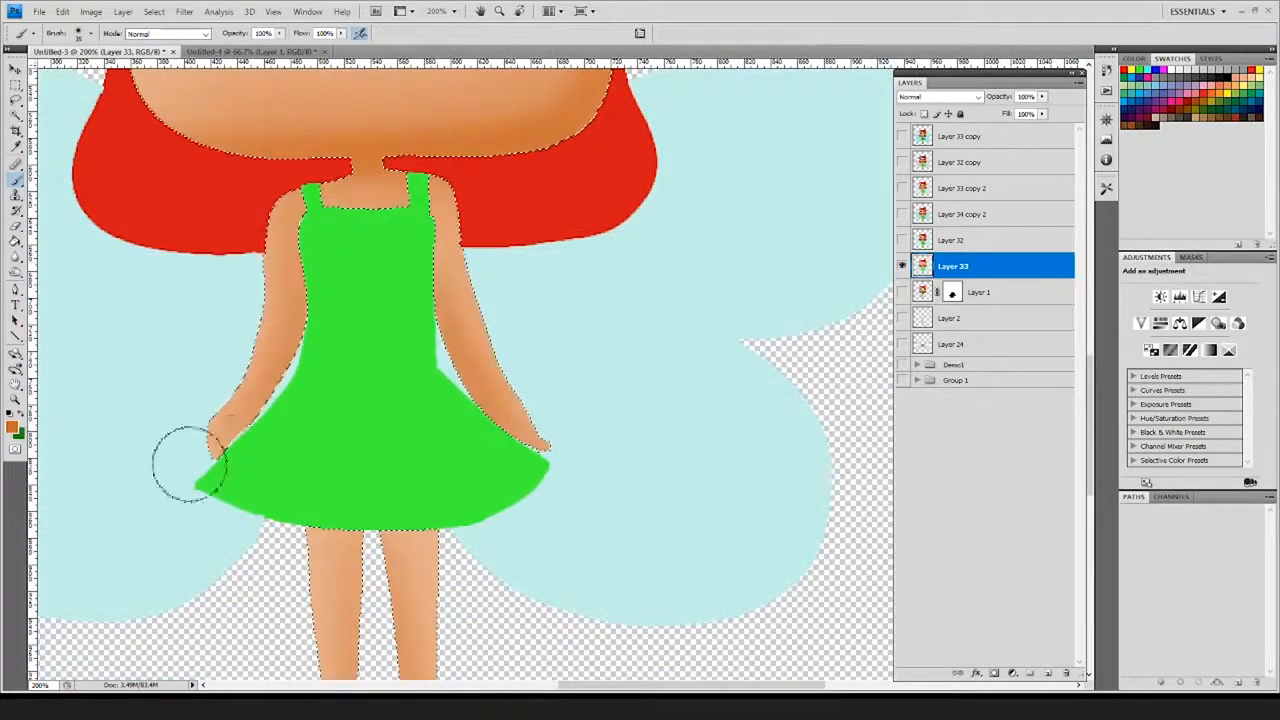
scroll(410, 280, "down", 4)
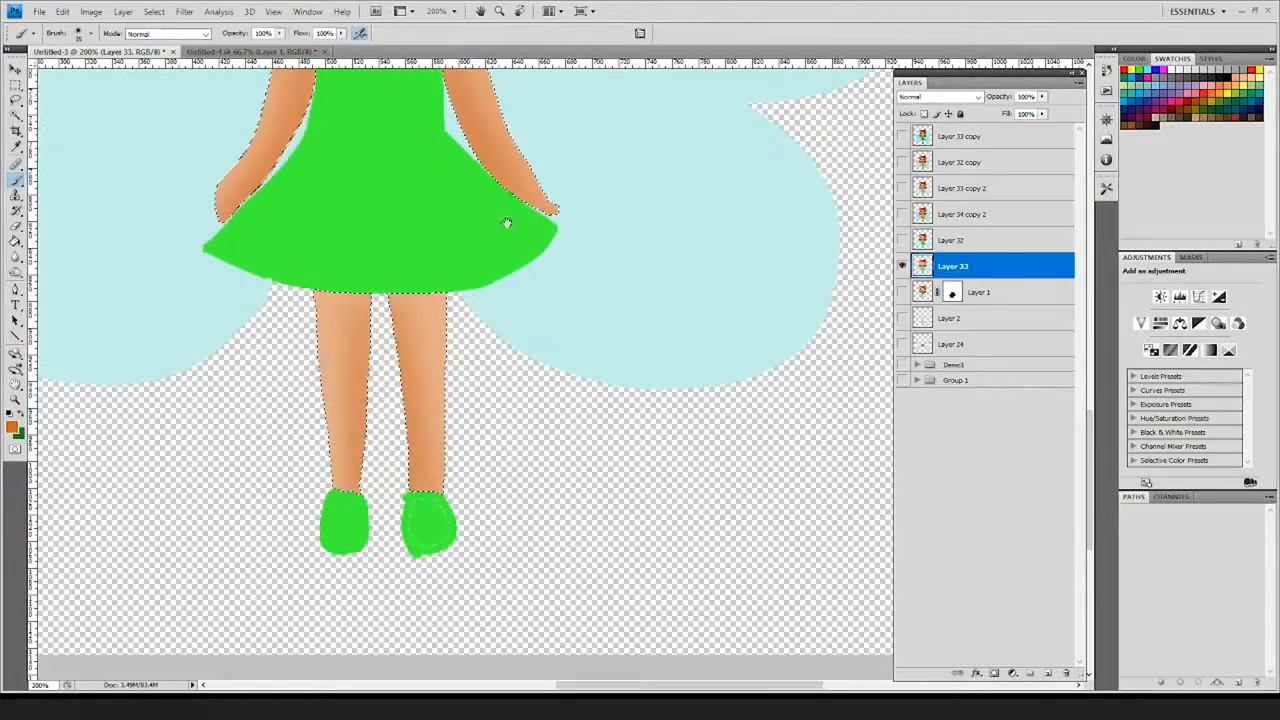
scroll(471, 470, "up", 5)
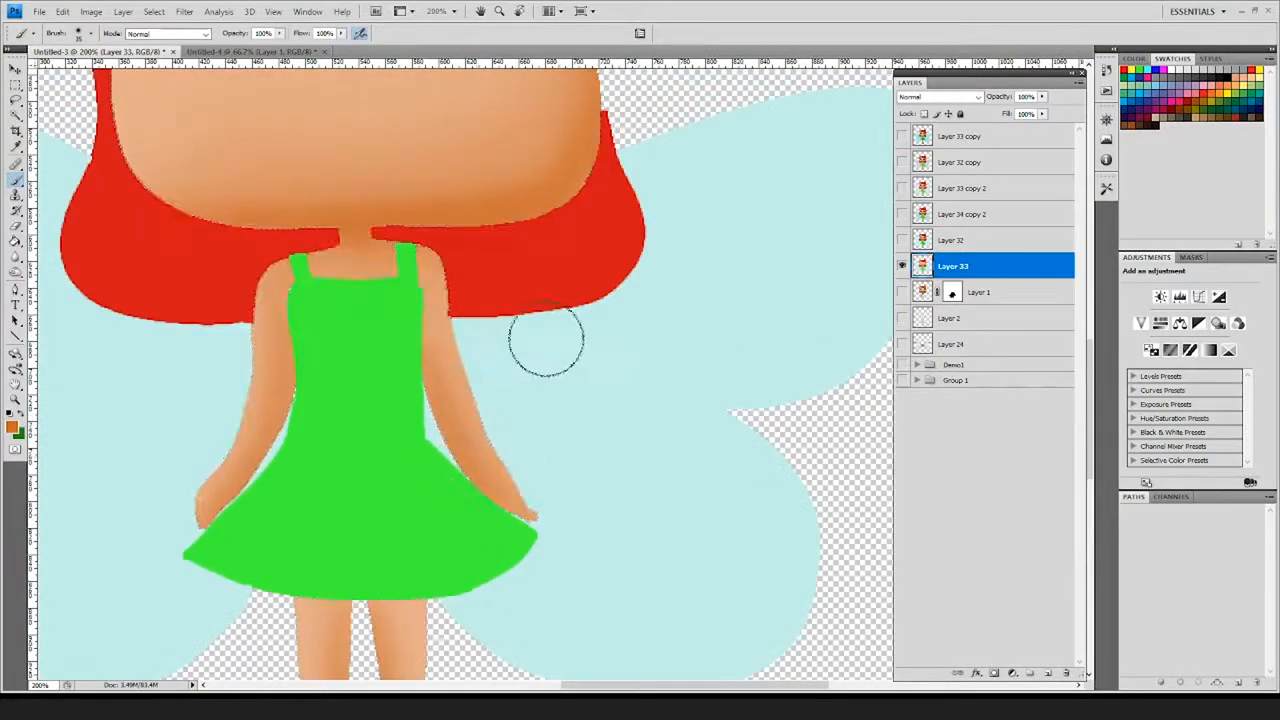
- Select all the red hair areas with the Magic Wand and switch to the Brush tool
key("ctrl+minus")
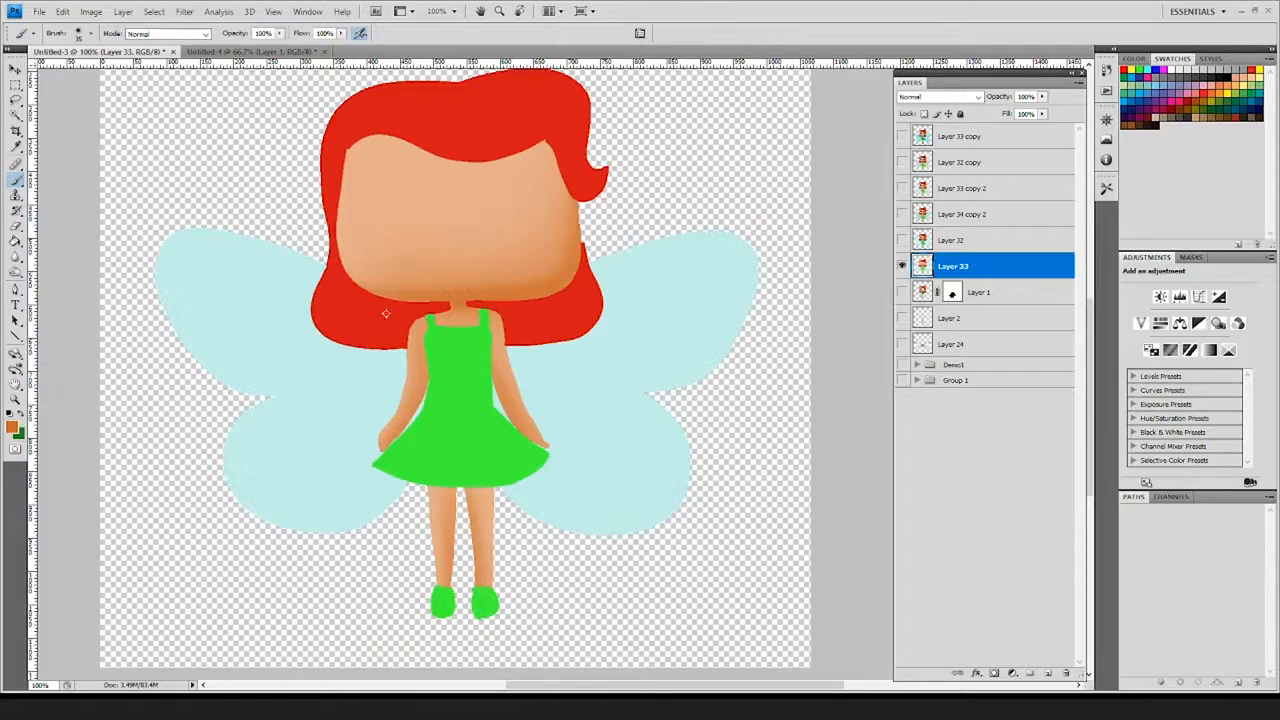
left_click(16, 116)
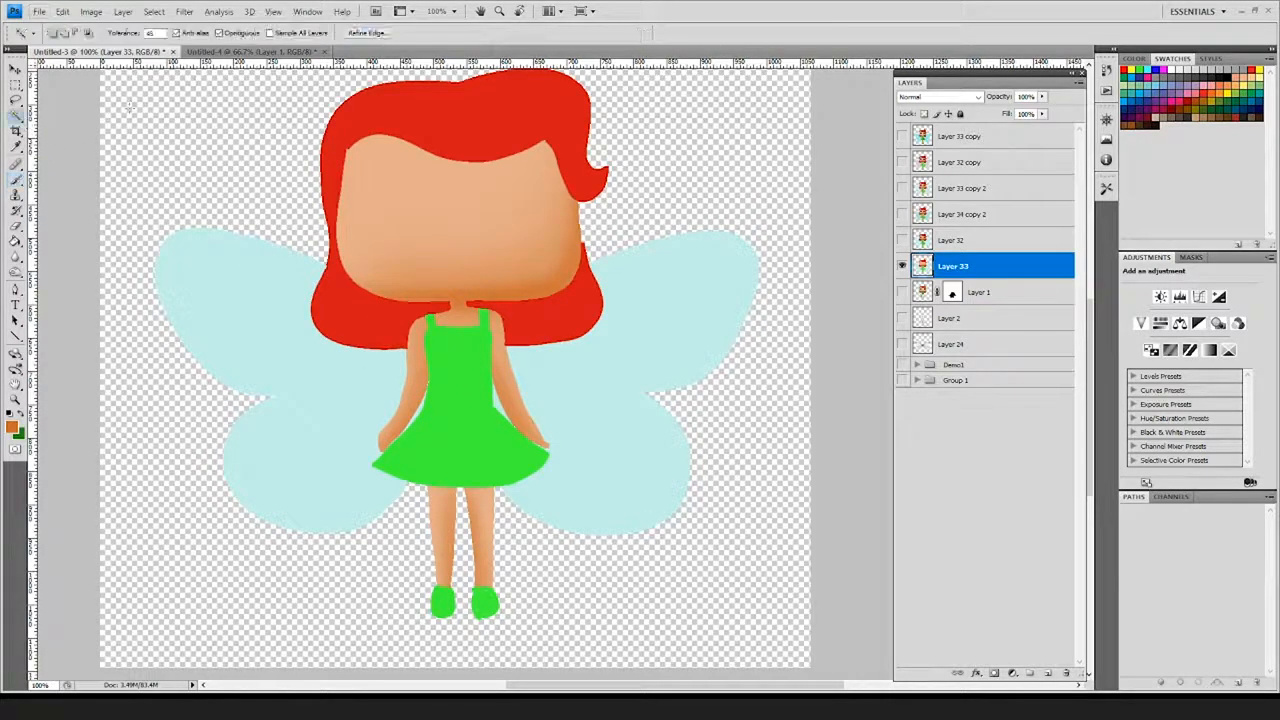
left_click(451, 132)
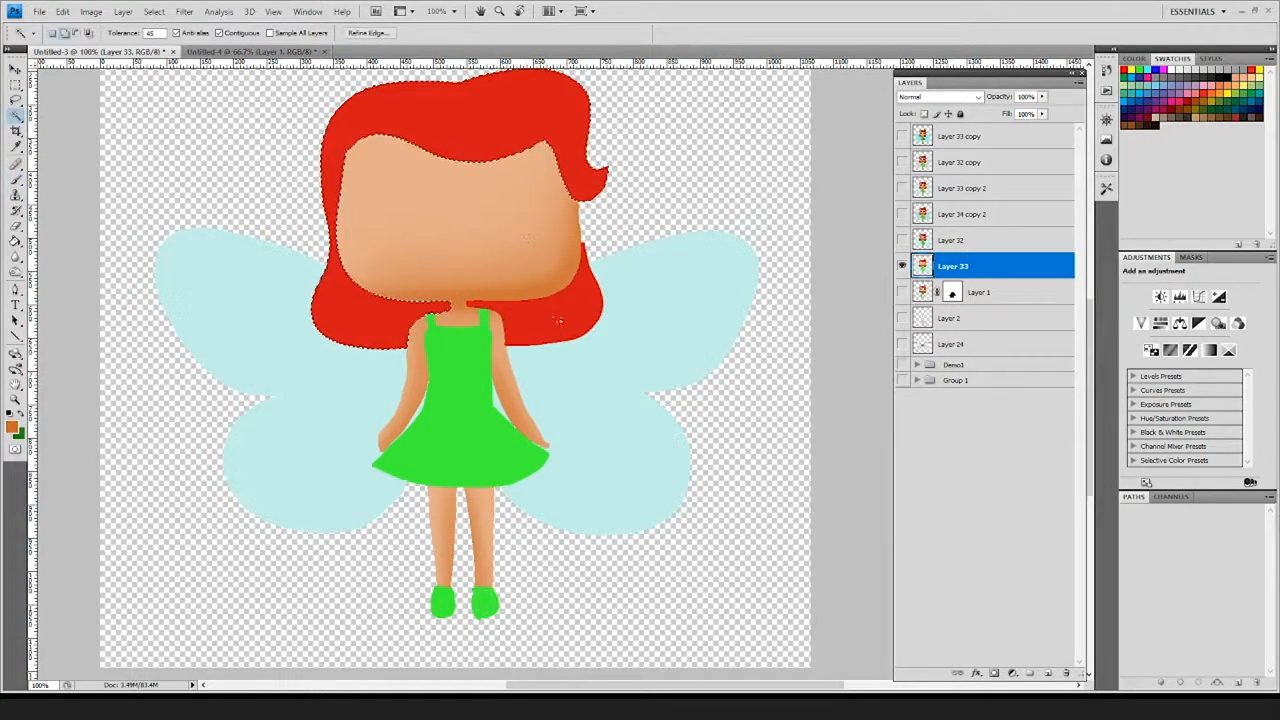
key("ctrl+plus")
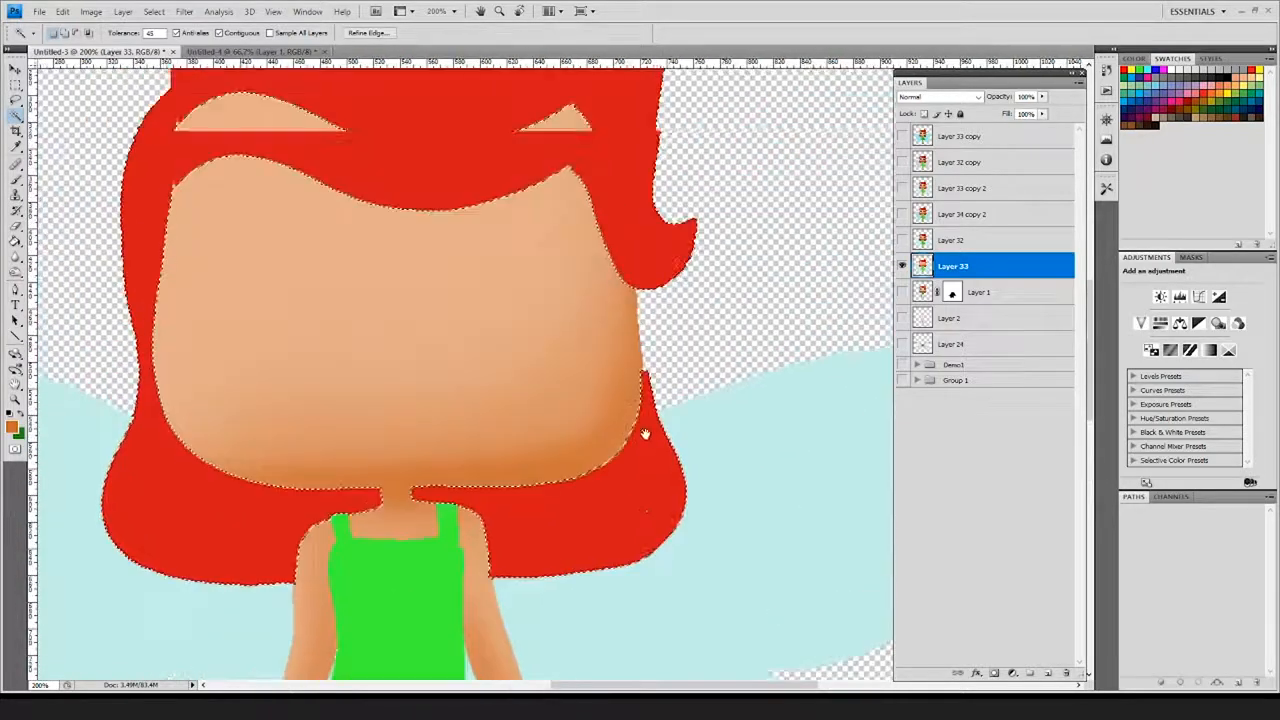
key("ctrl+minus")
key("b")
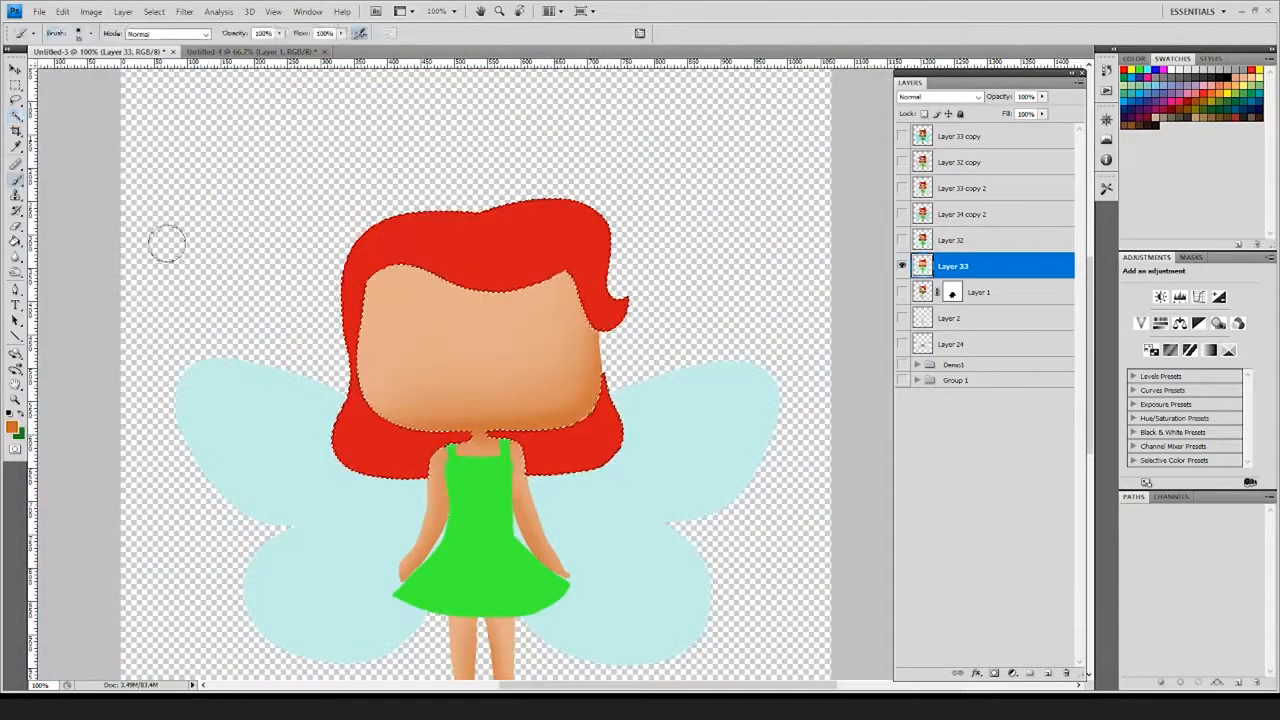
- Lightly shade the hair with the soft 200 px brush, using a darker shade of the sampled hair red
left_click(91, 35)
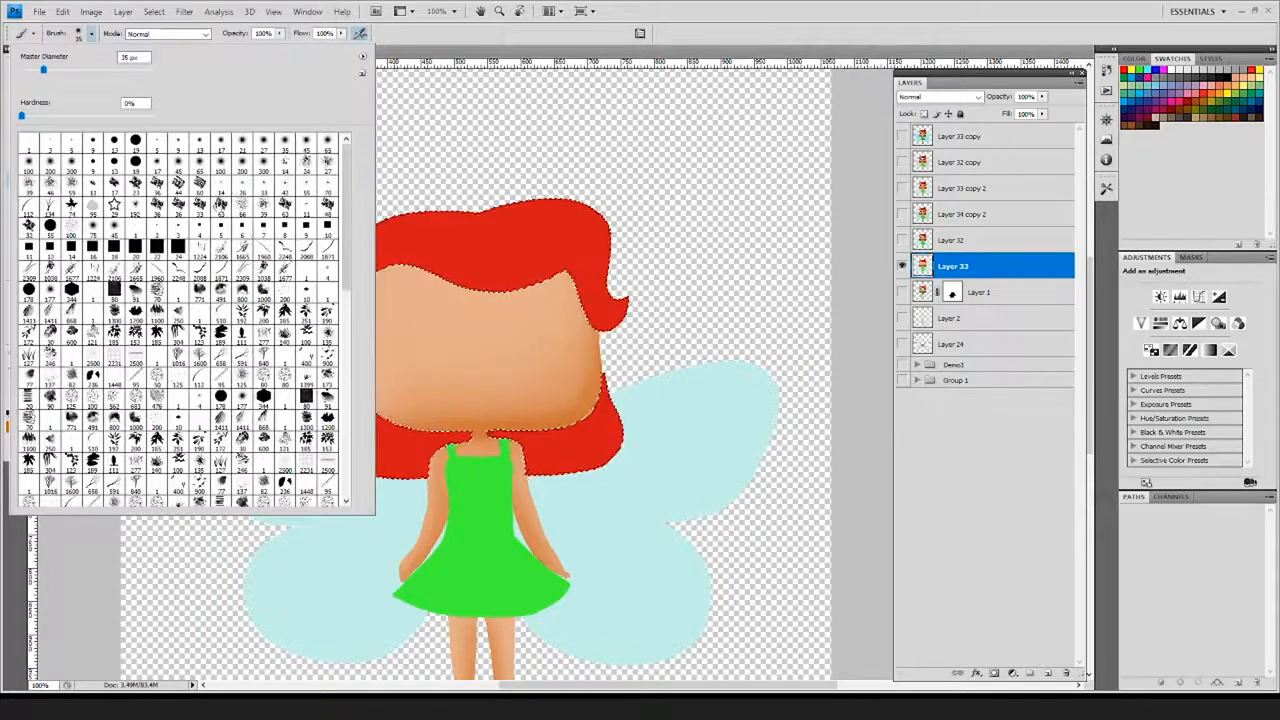
left_click(241, 168)
left_click(528, 242)
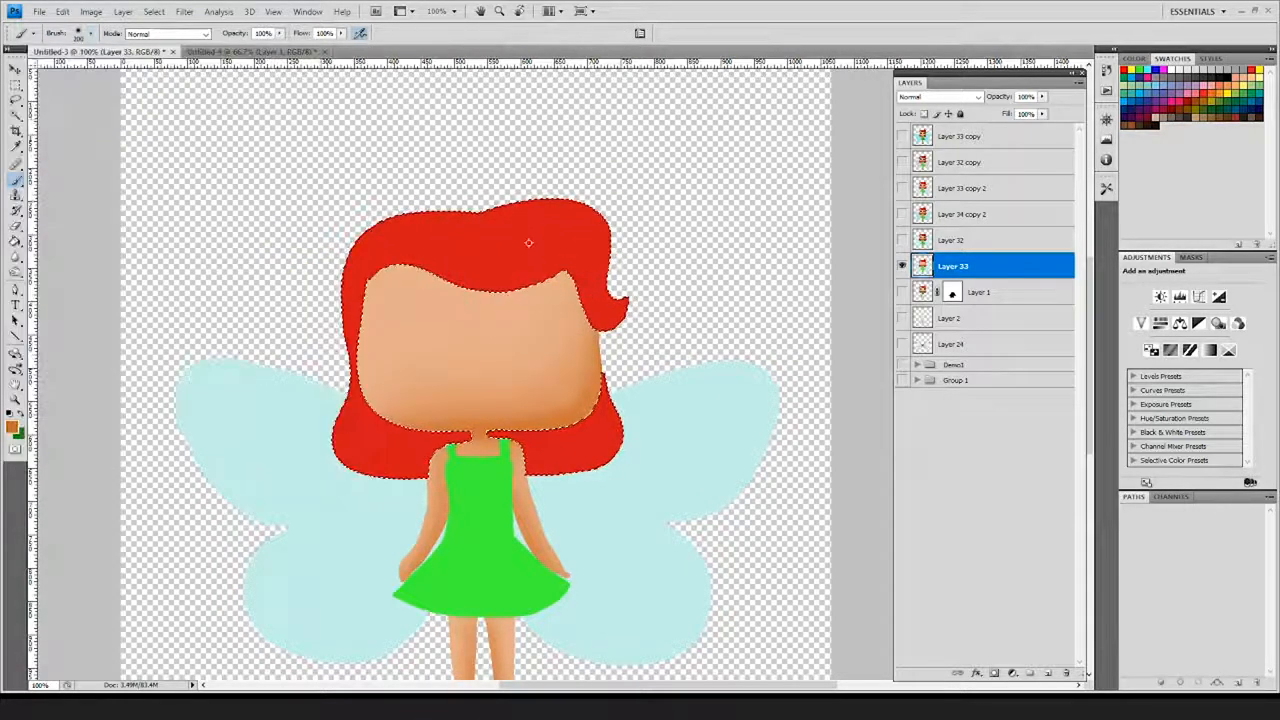
left_click(12, 428)
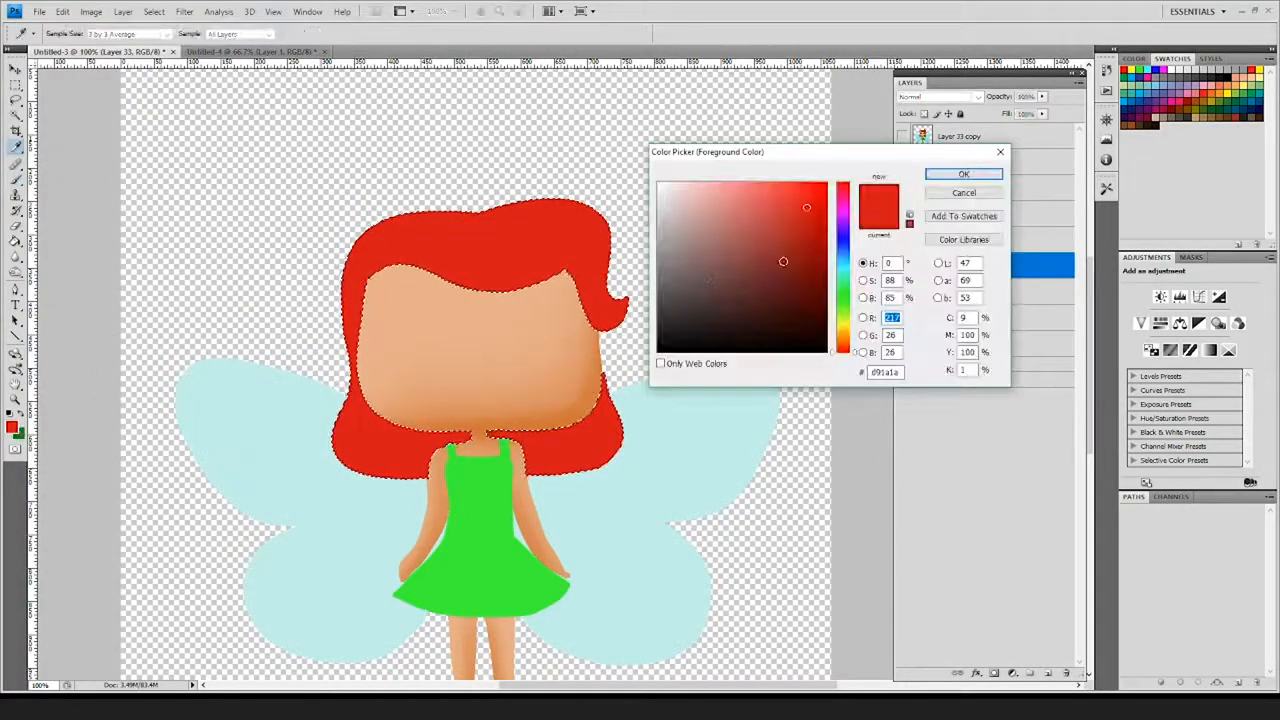
left_click(809, 242)
left_click(966, 177)
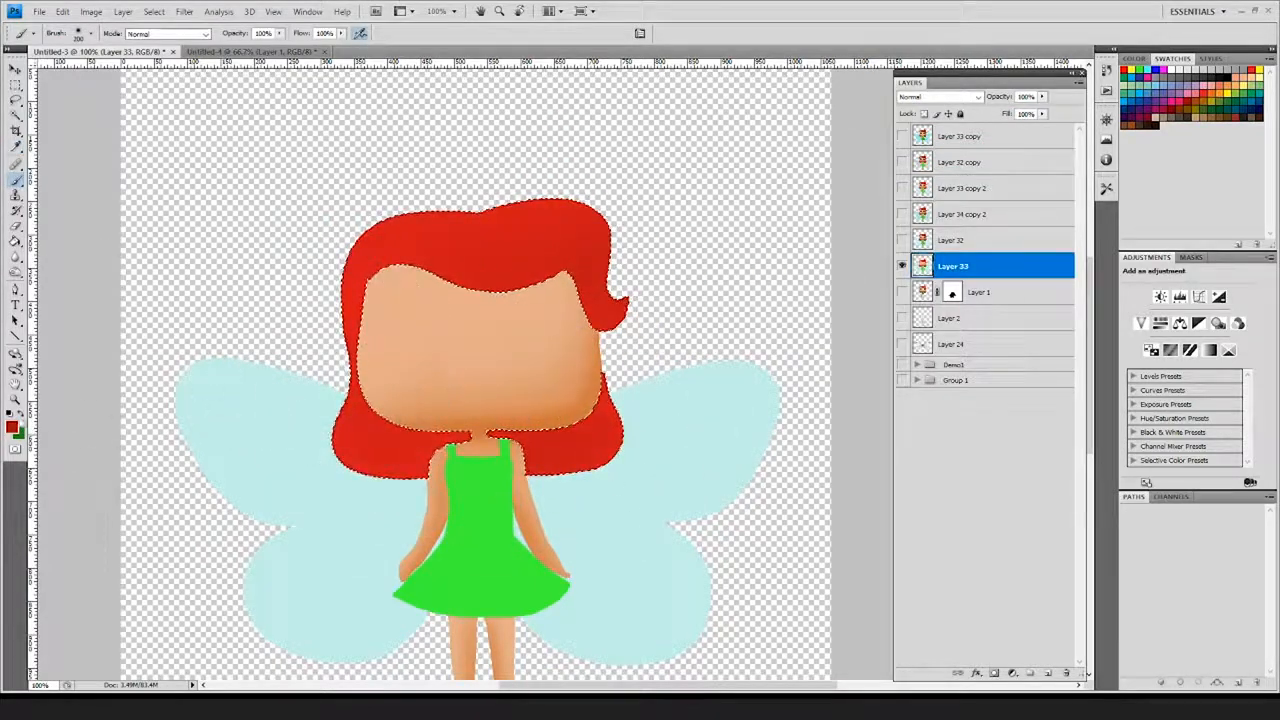
- Set the foreground to dark red #790e0e and choose the textured 91 px brush
left_click(12, 428)
left_click(807, 274)
left_click(966, 177)
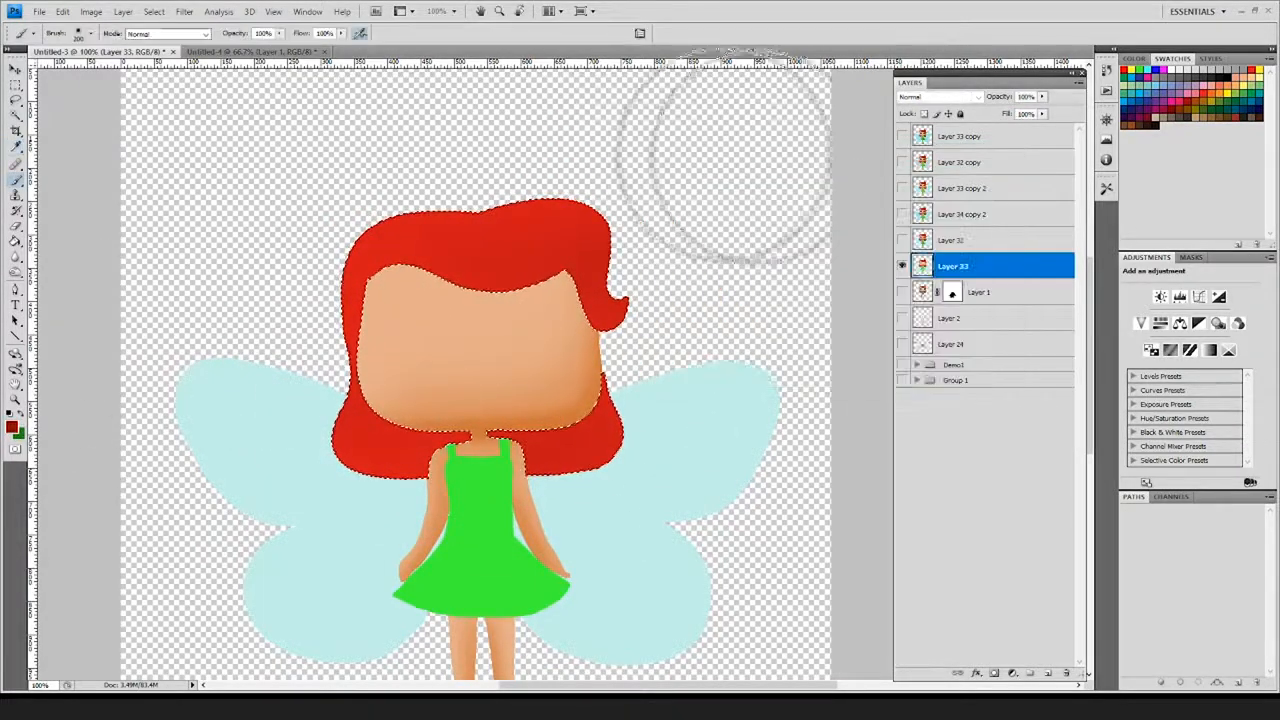
left_click(91, 33)
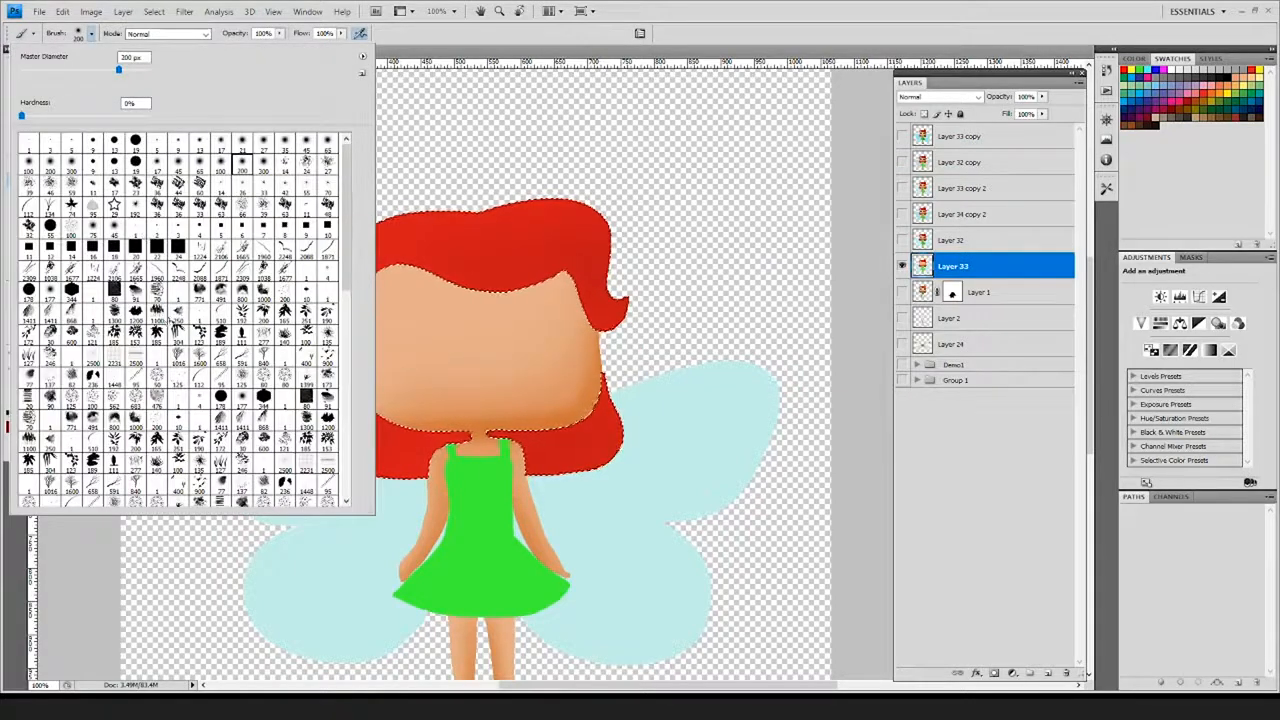
left_click(136, 294)
left_click(542, 265)
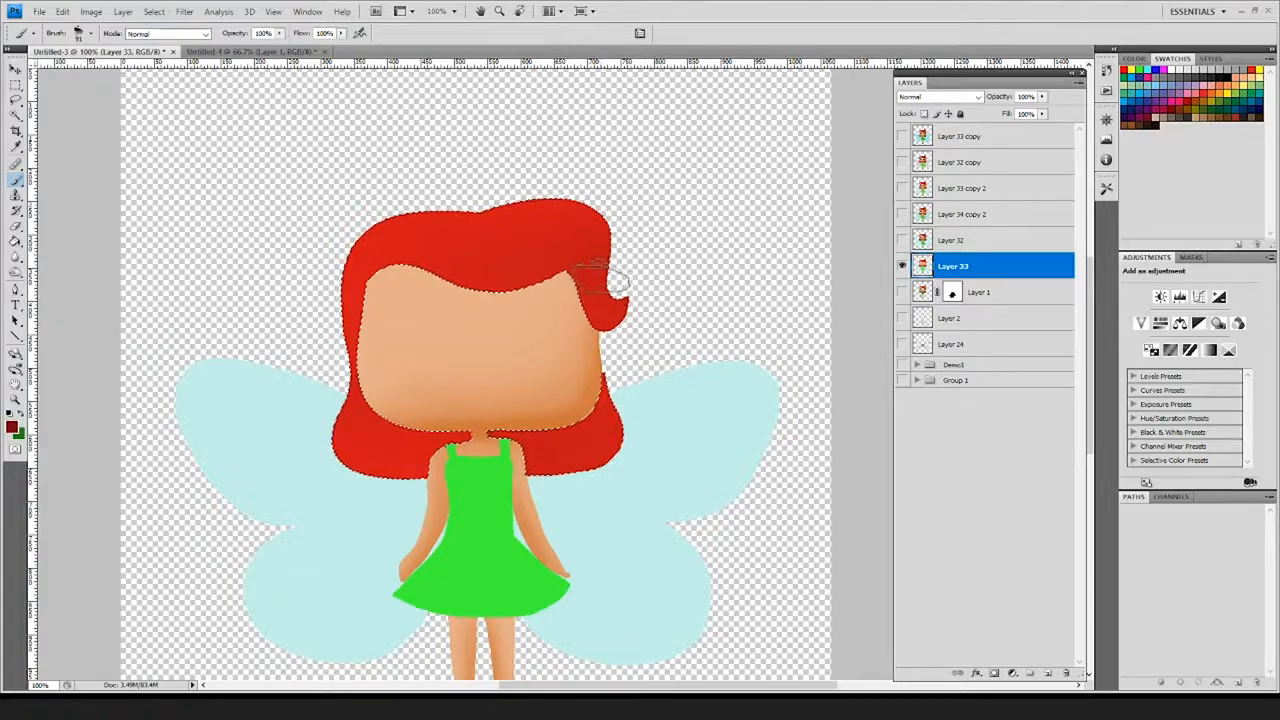
- Paint dark red shadows along the fringe, the top edge, the side curl and the lower hair, using a smaller brush size
key("ctrl+plus")
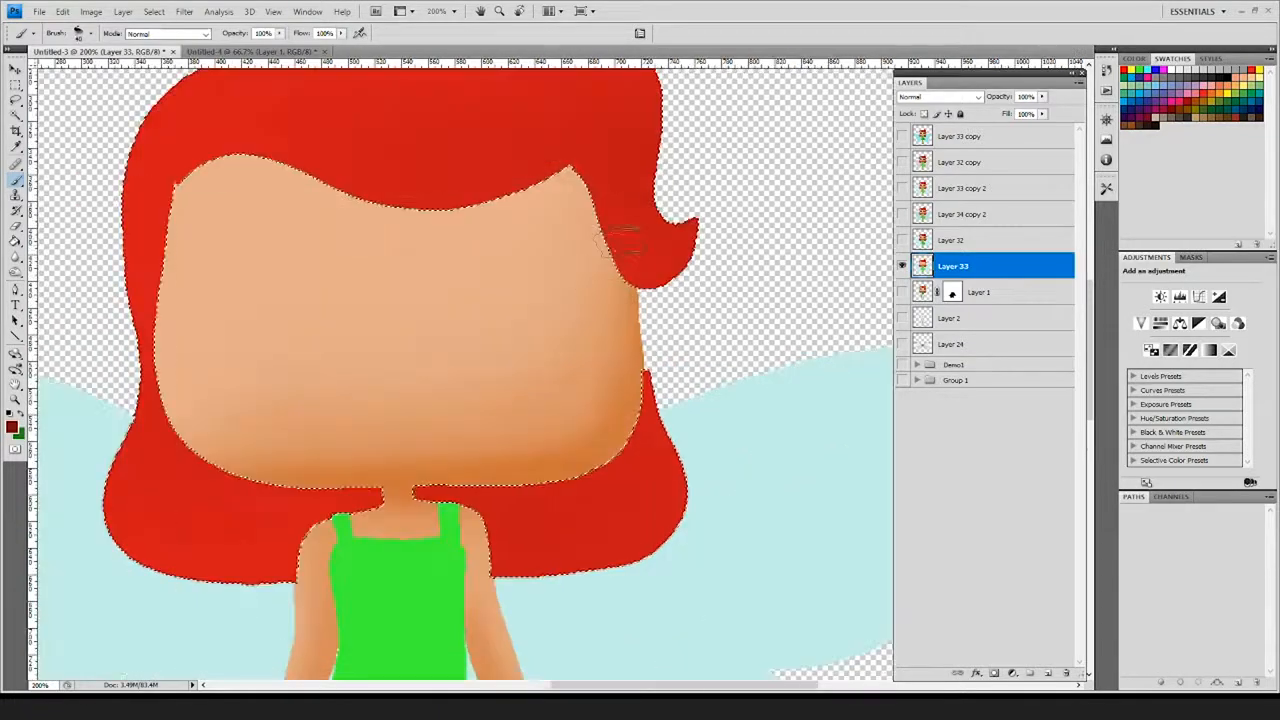
mouse_move(697, 183)
left_mouse_down()
mouse_move(697, 303)
mouse_move(685, 303)
left_mouse_up()
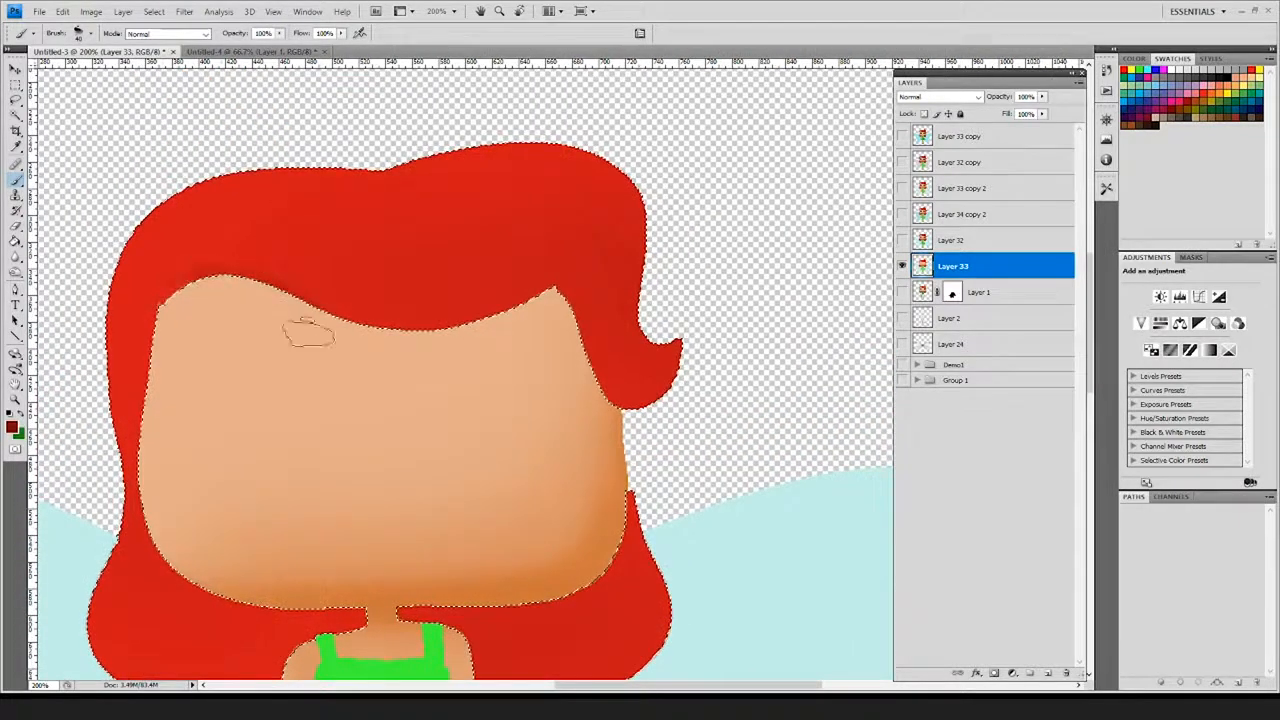
mouse_move(547, 268)
left_mouse_down()
mouse_move(425, 338)
mouse_move(152, 297)
left_mouse_up()
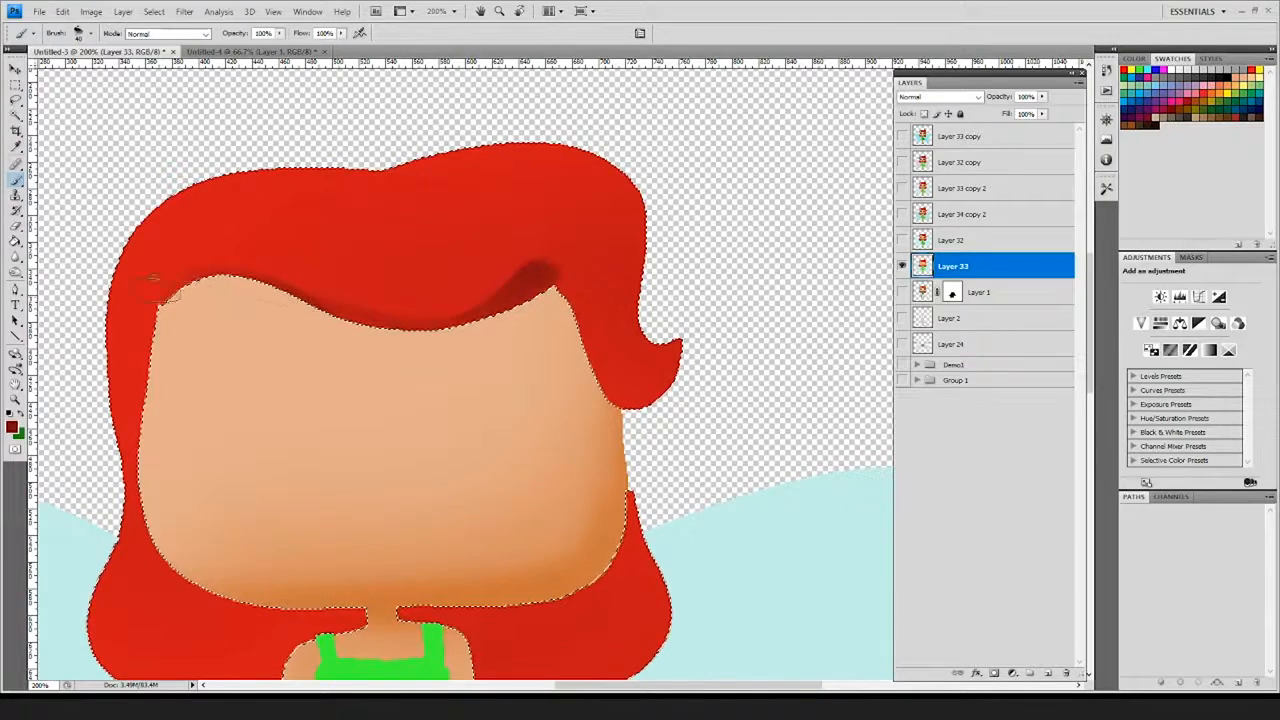
mouse_move(311, 208)
left_mouse_down()
mouse_move(546, 132)
mouse_move(341, 198)
mouse_move(511, 135)
mouse_move(649, 205)
mouse_move(649, 283)
mouse_move(581, 262)
left_mouse_up()
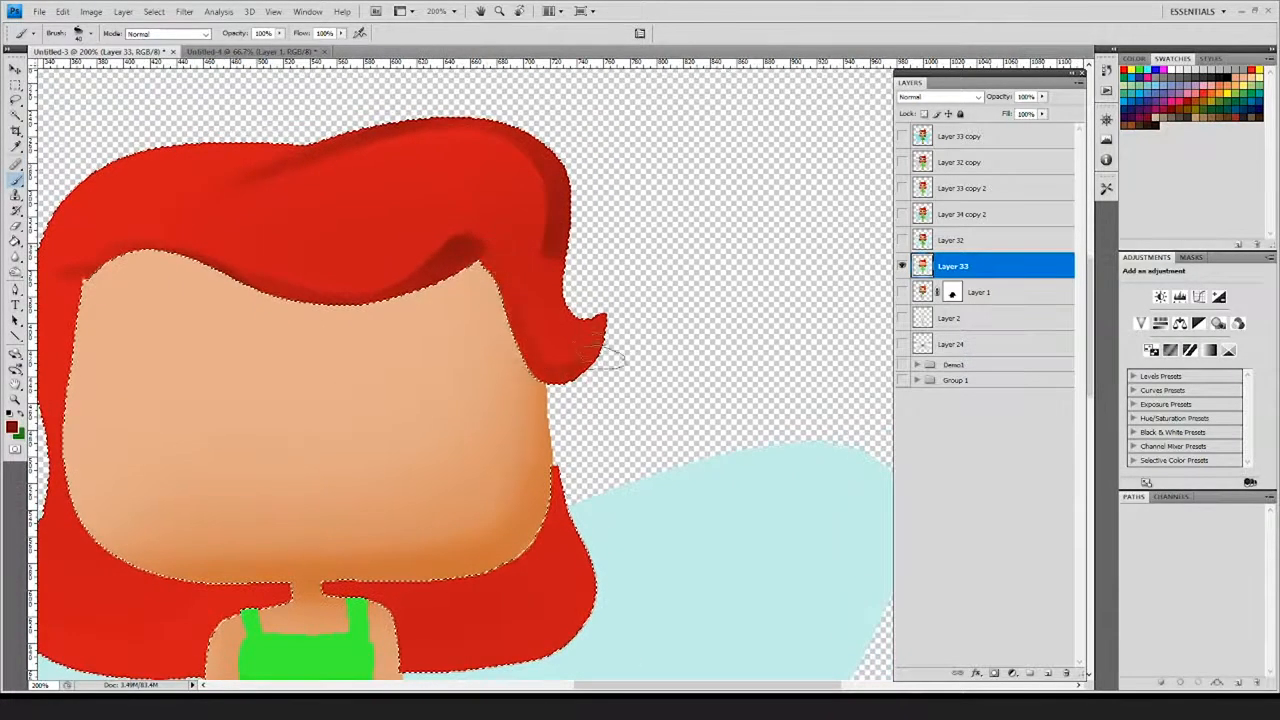
left_click_drag(606, 362, 484, 169)
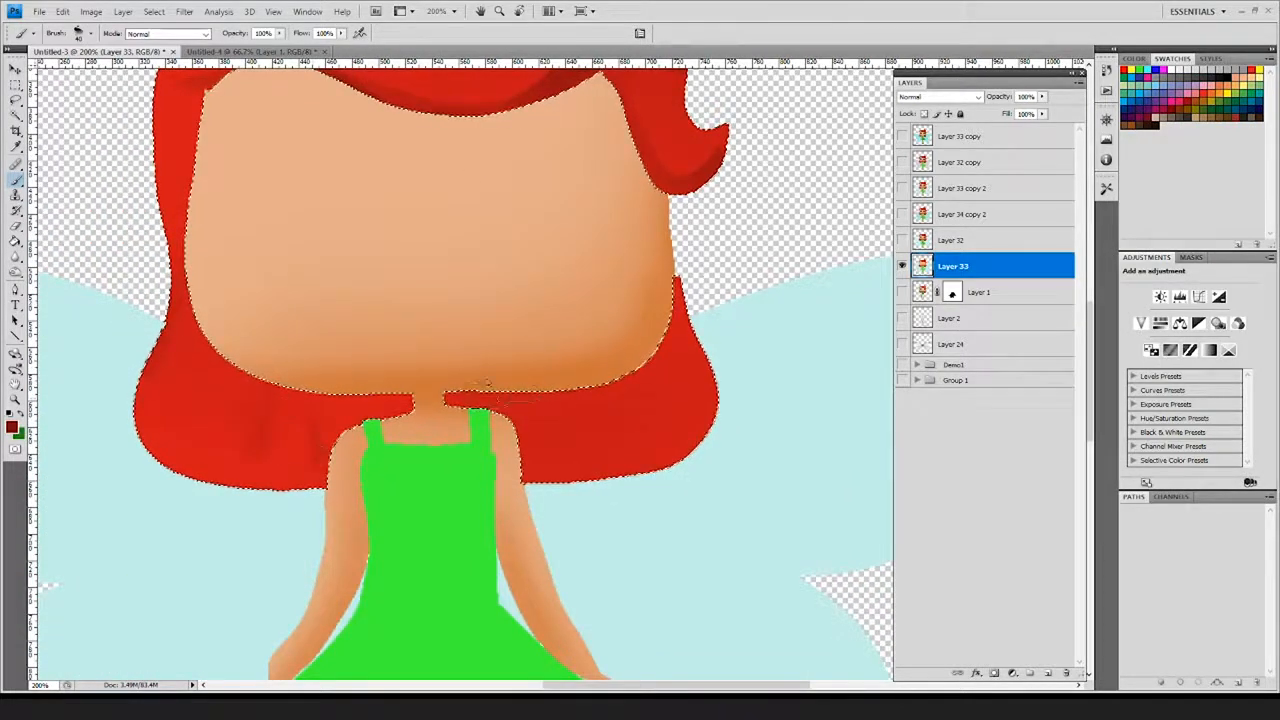
scroll(651, 371, "up", 5)
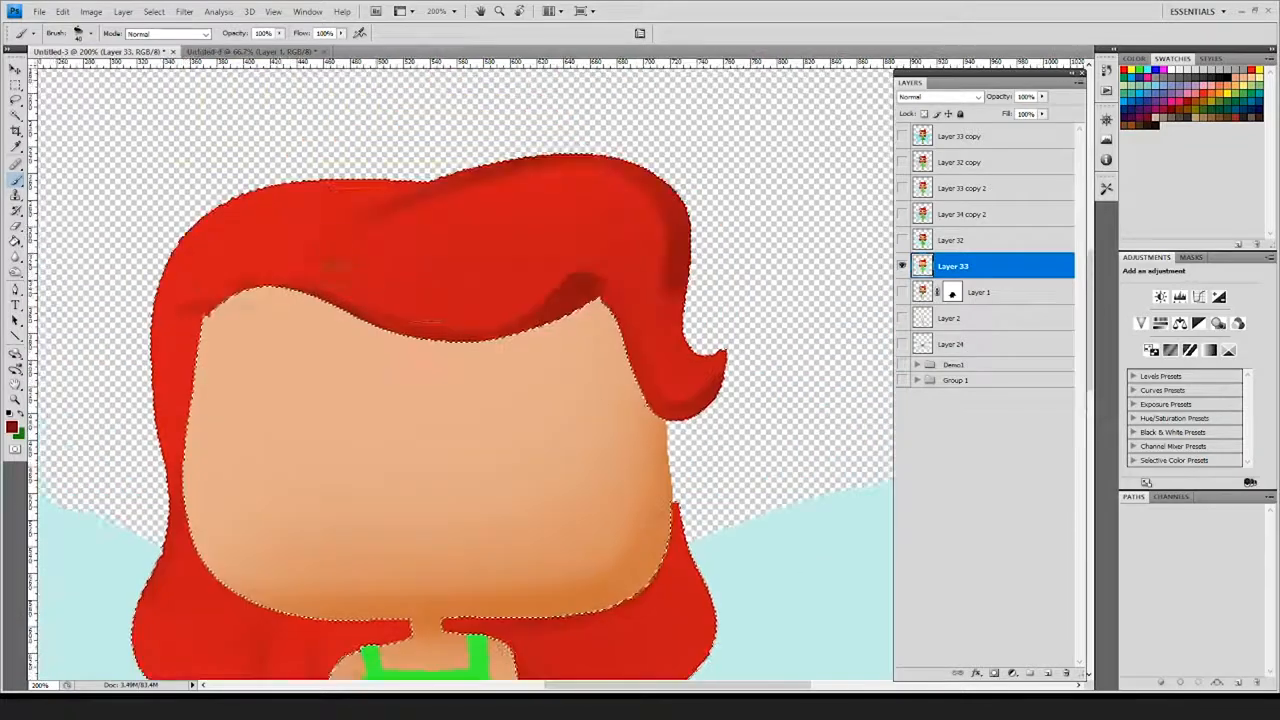
- Set the foreground to light pink and paint textured highlight strokes on the top of the hair
left_click(12, 427)
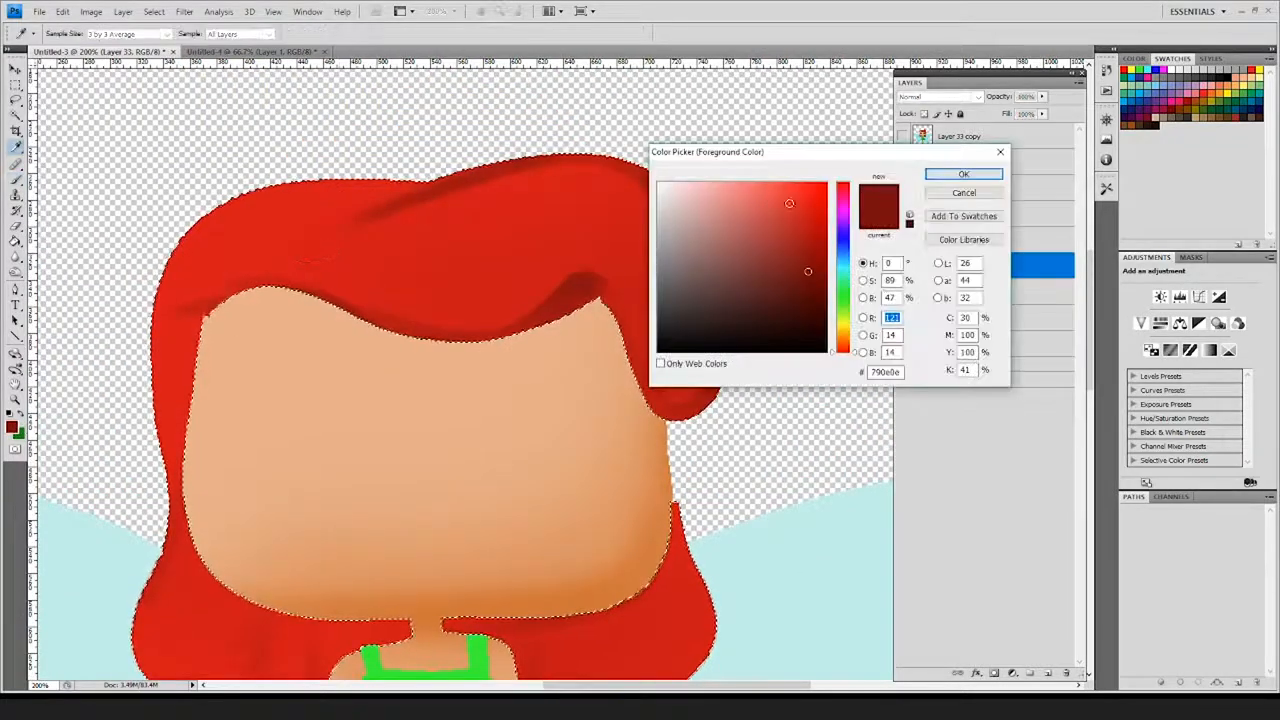
left_click(705, 198)
left_click(964, 174)
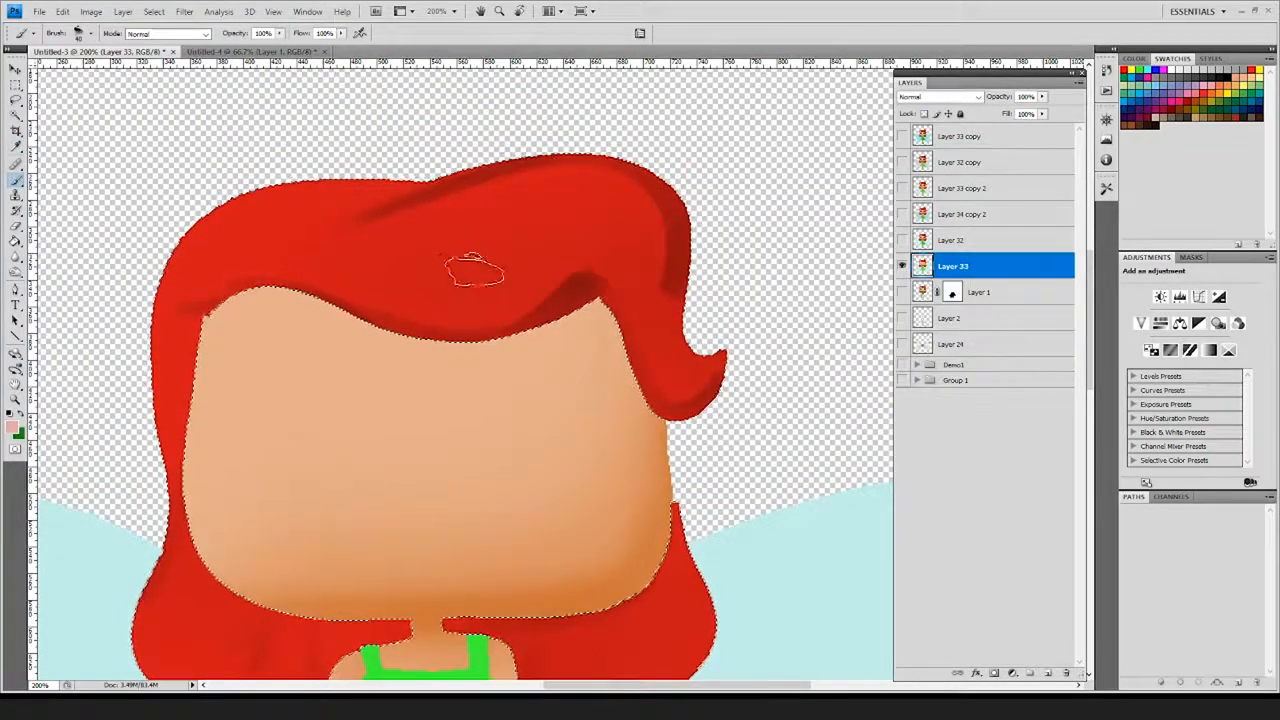
mouse_move(472, 250)
left_mouse_down()
mouse_move(535, 246)
mouse_move(445, 240)
mouse_move(549, 205)
mouse_move(501, 195)
mouse_move(479, 268)
mouse_move(532, 255)
mouse_move(531, 280)
mouse_move(554, 265)
mouse_move(532, 268)
mouse_move(520, 242)
mouse_move(462, 218)
mouse_move(512, 216)
mouse_move(521, 251)
left_mouse_up()
- Add light pink highlights to both lower sides of the hair and clear the selection
left_click_drag(634, 354, 562, 173)
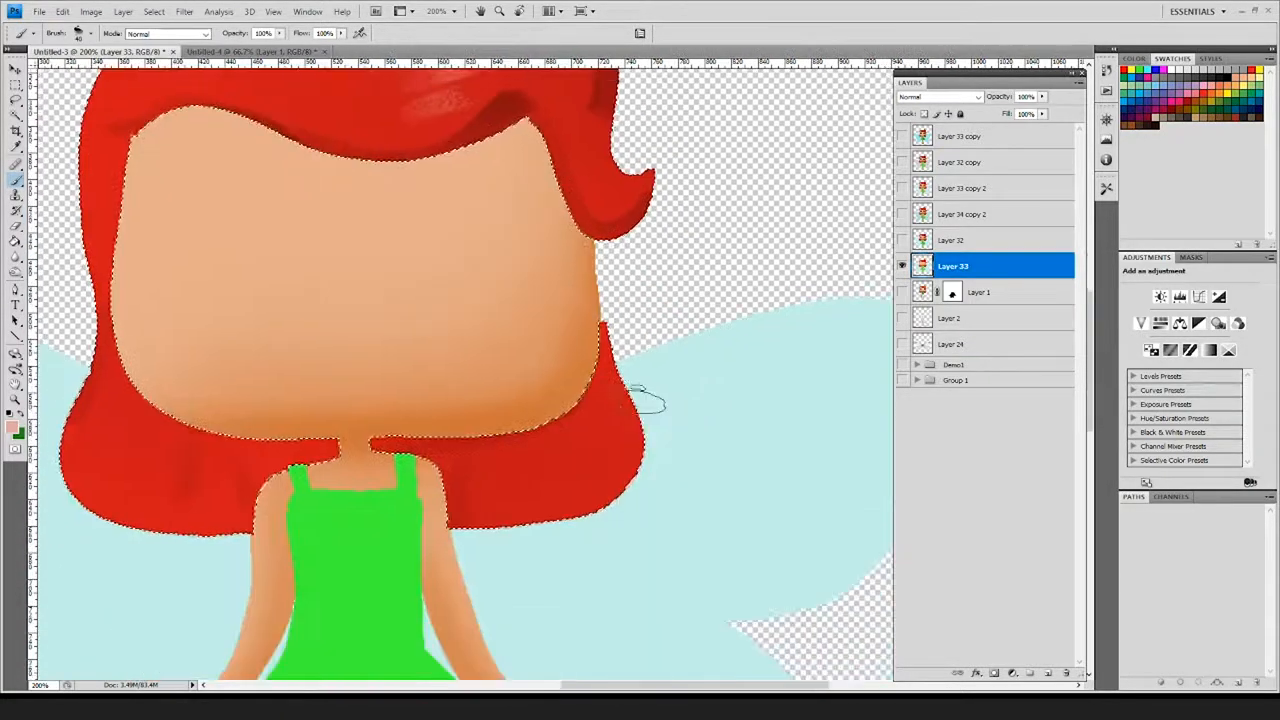
left_click_drag(602, 414, 608, 450)
left_click_drag(582, 456, 532, 484)
left_click_drag(303, 283, 428, 414)
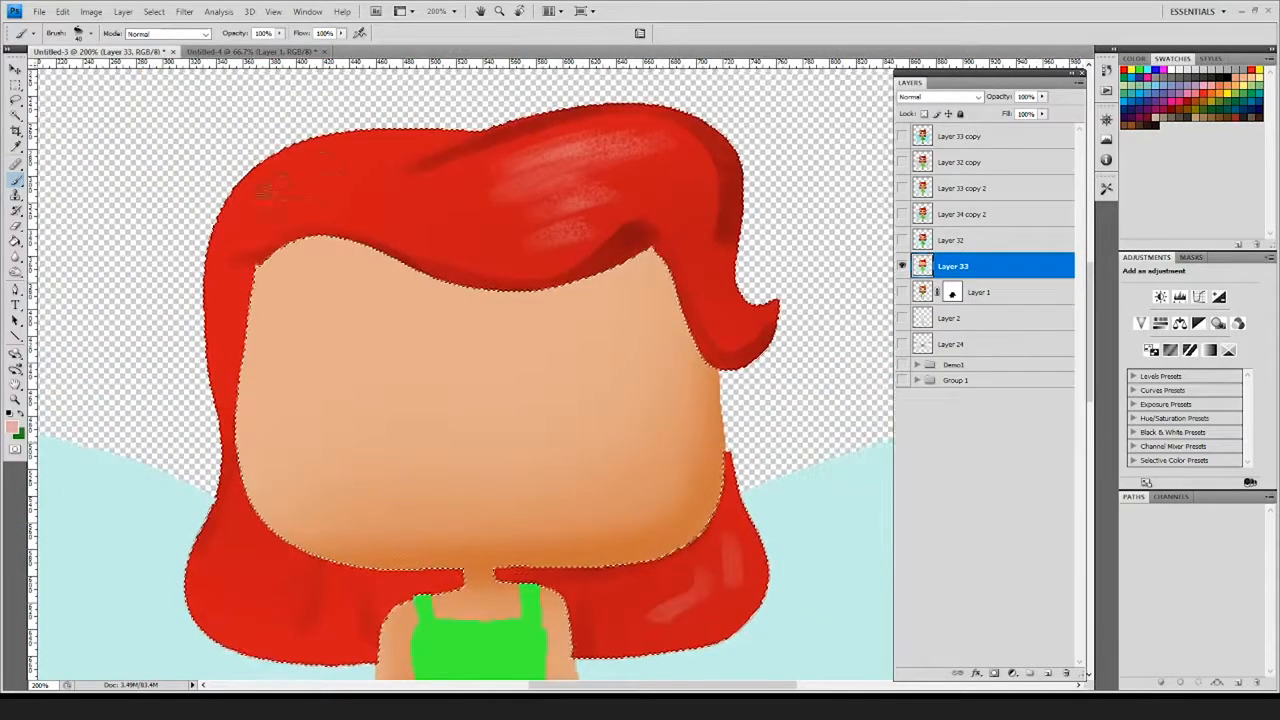
left_click_drag(262, 203, 325, 153)
mouse_move(255, 383)
left_mouse_down()
mouse_move(258, 234)
mouse_move(265, 355)
mouse_move(232, 418)
left_mouse_up()
left_click_drag(261, 392, 265, 428)
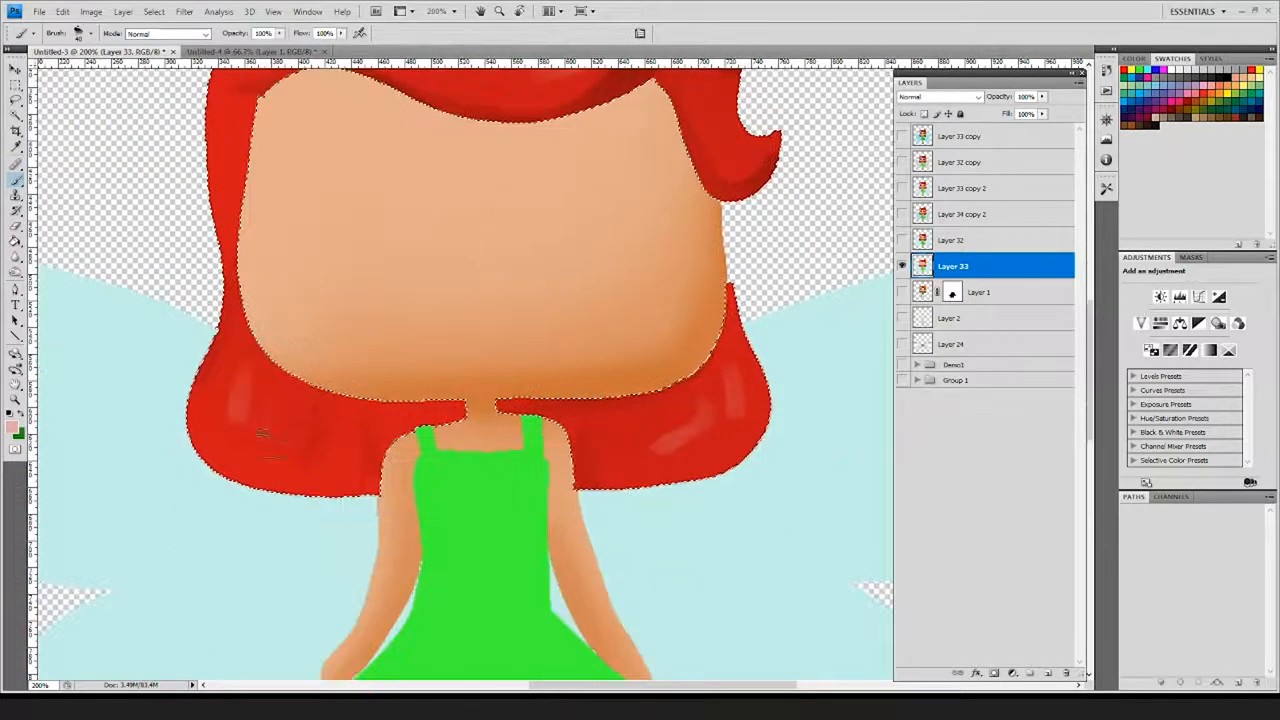
left_click_drag(404, 481, 366, 400)
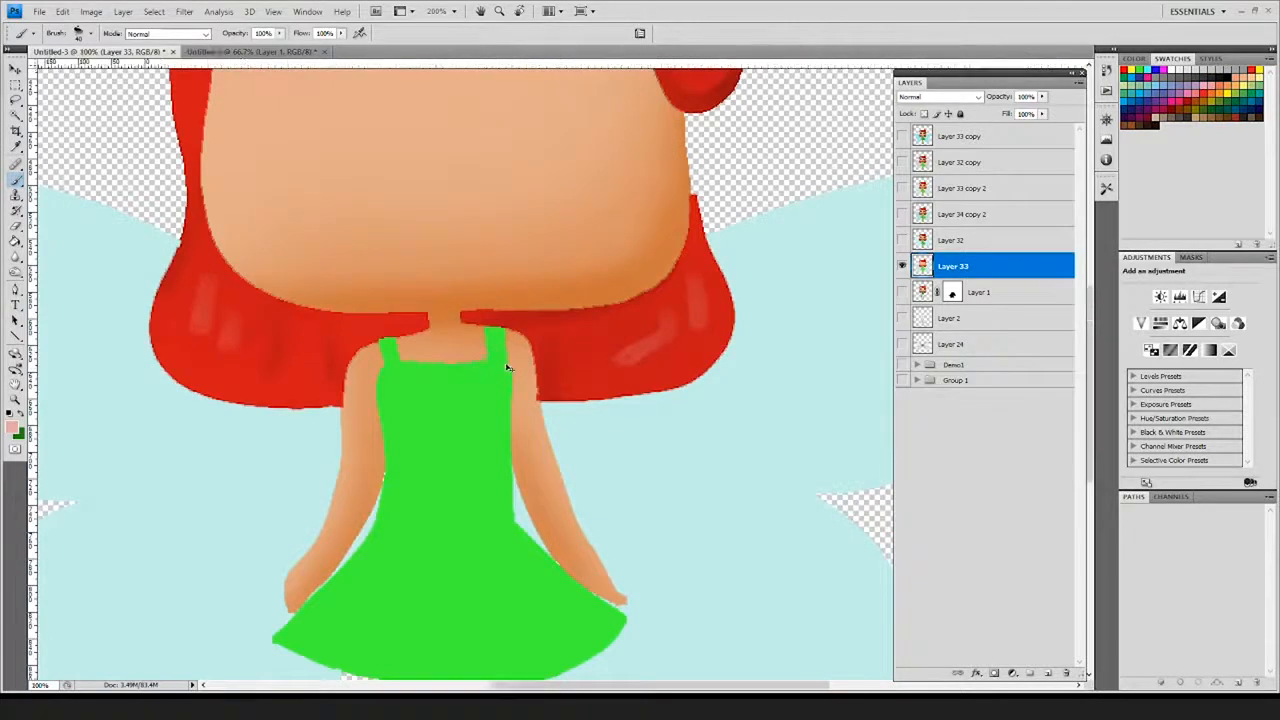
- Select the pale blue wings with the Magic Wand
key("ctrl+minus")
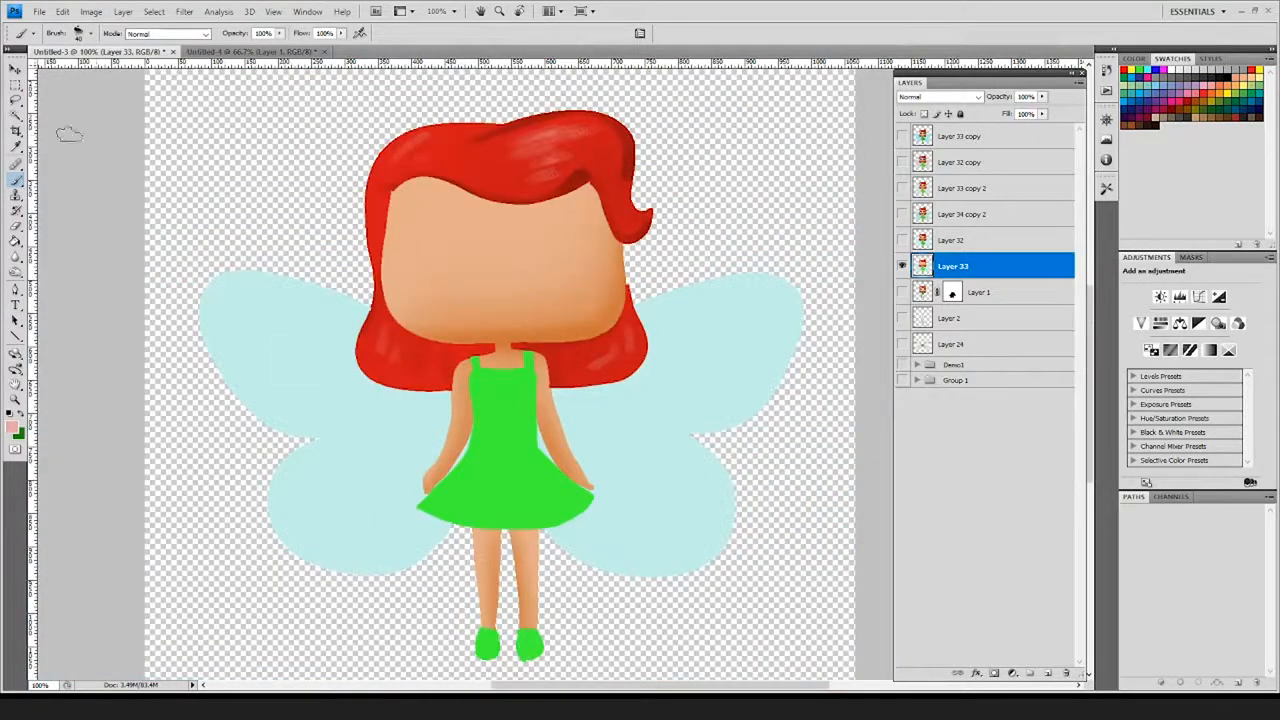
key("w")
left_click(294, 346)
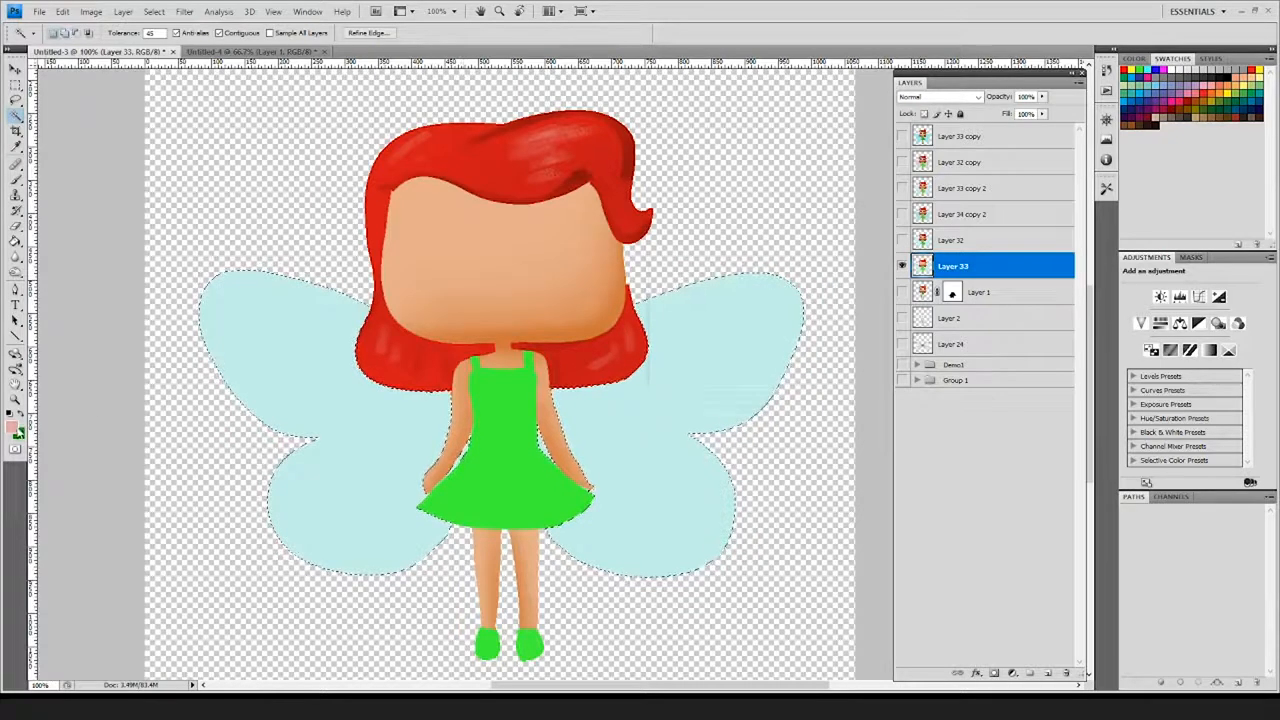
- Set the foreground to teal #52b3a5 and shade the edges of the wings with the textured brush
left_click(14, 428)
left_click(364, 393)
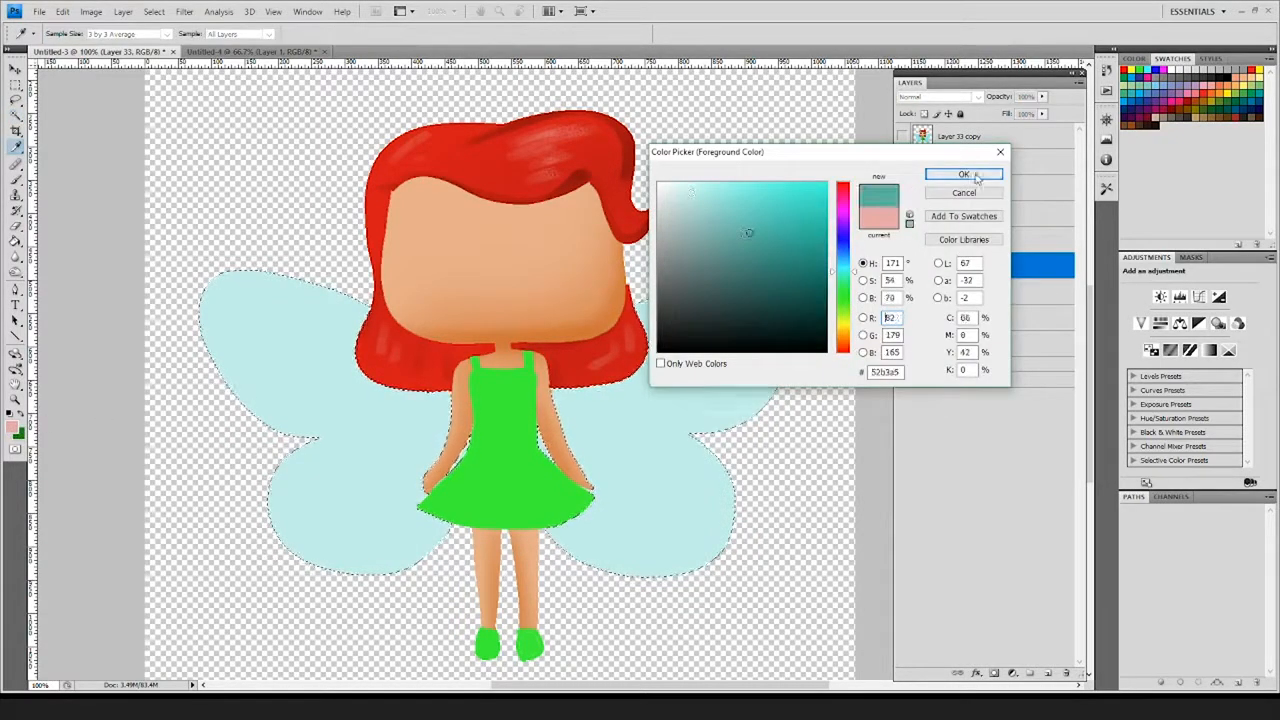
left_click(963, 174)
key("b")
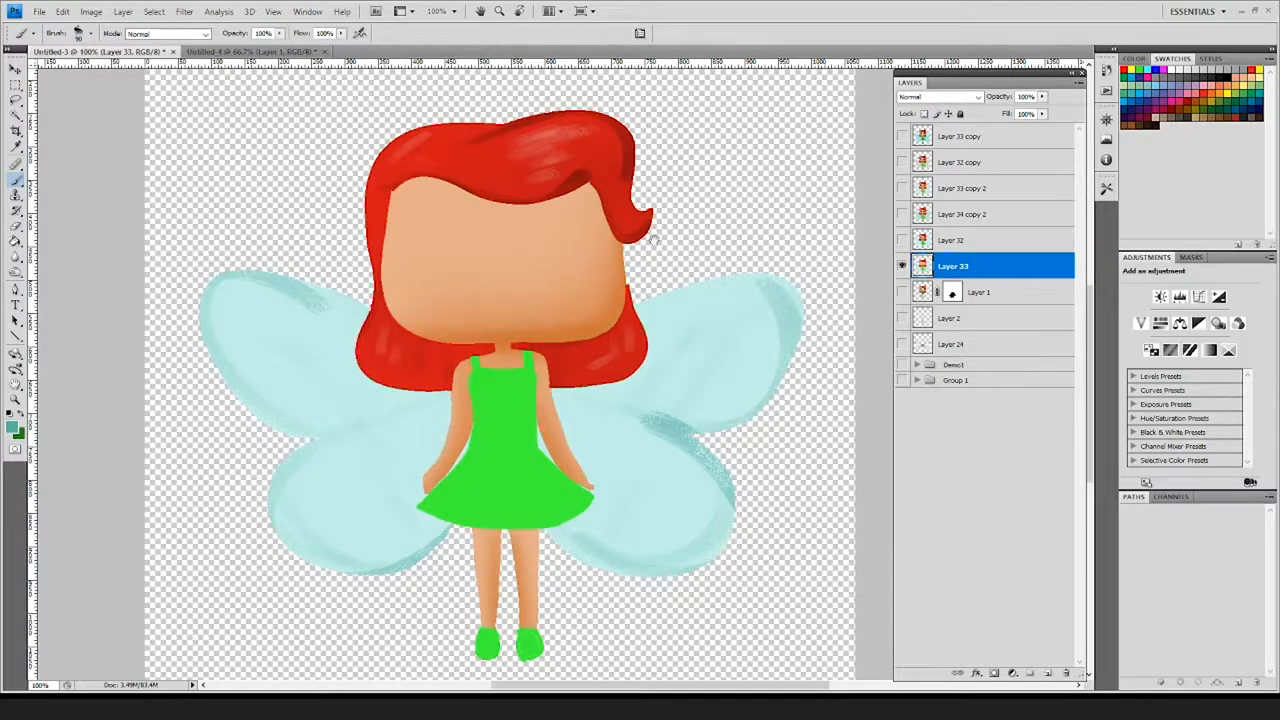
- Select both green shoes and the green dress with the Magic Wand
left_click_drag(736, 210, 661, 258)
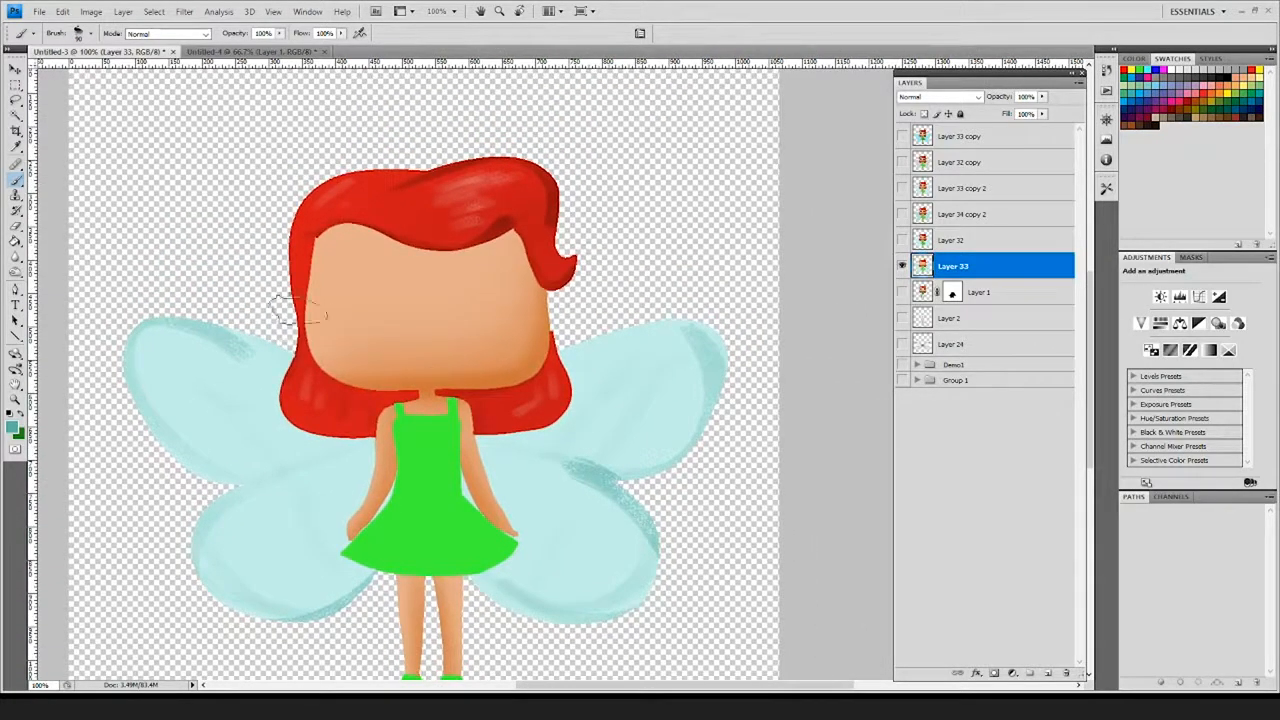
key("w")
scroll(529, 506, "down", 5)
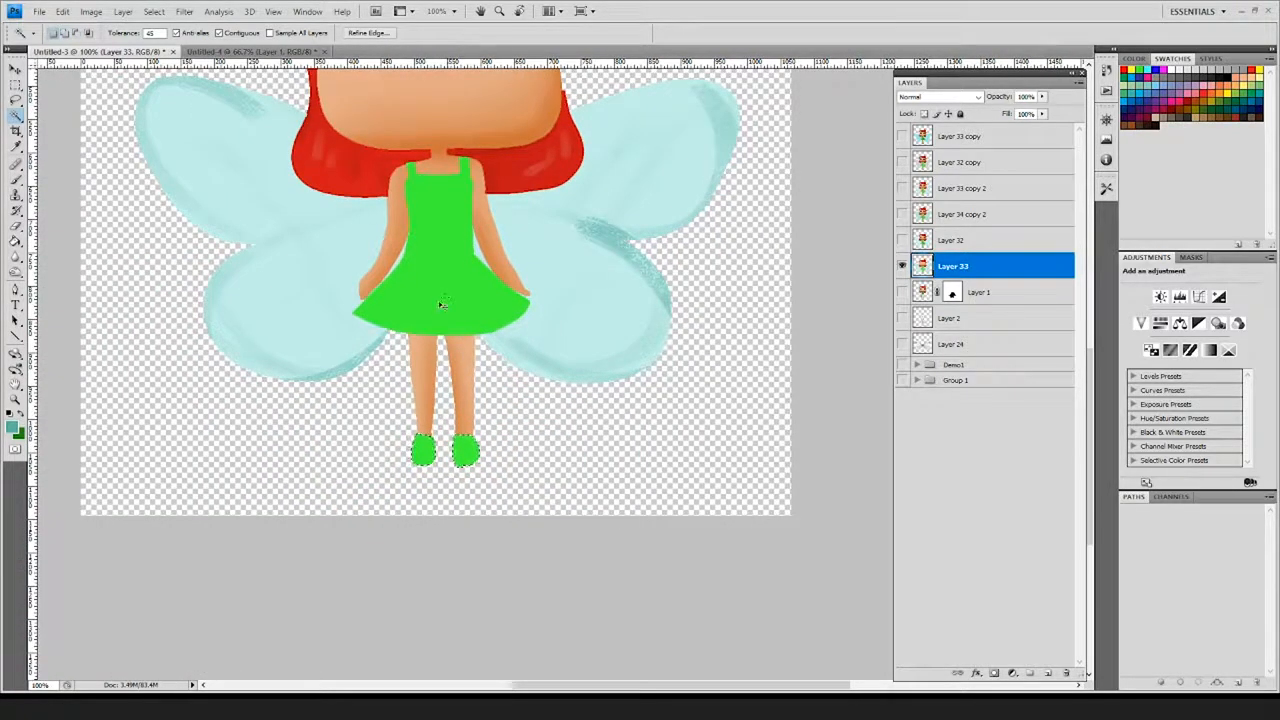
key("b")
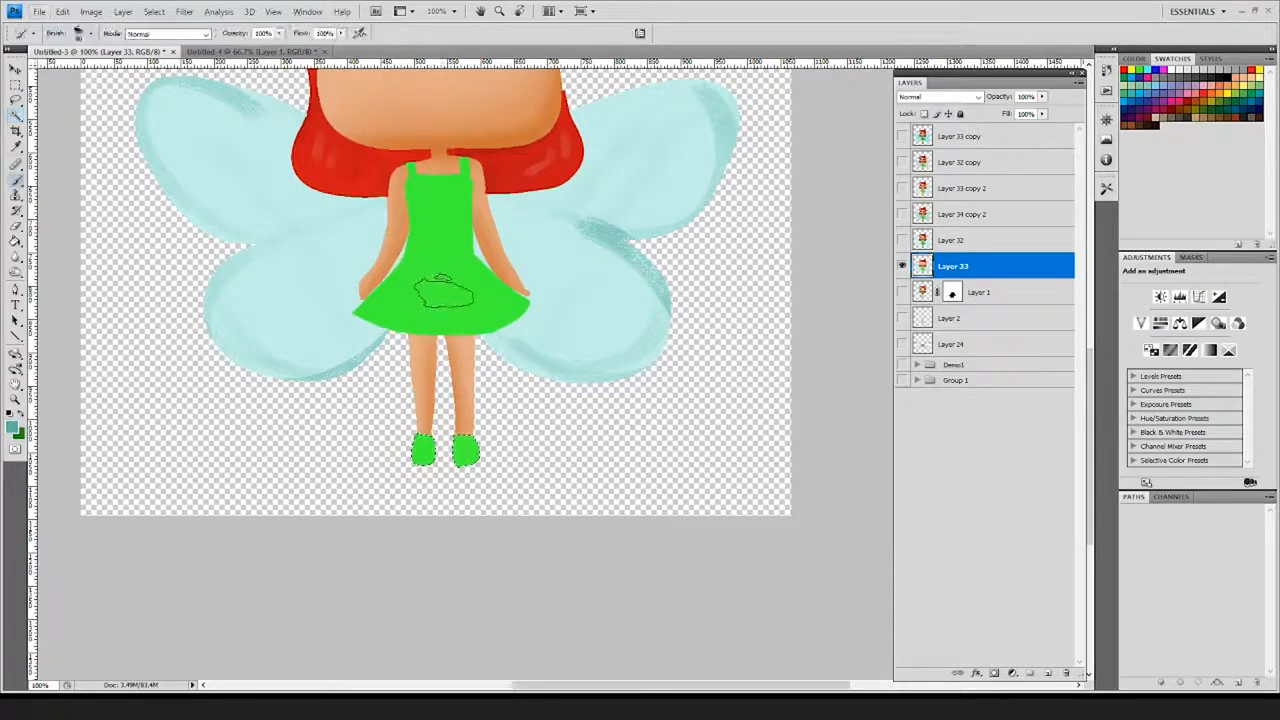
key("w")
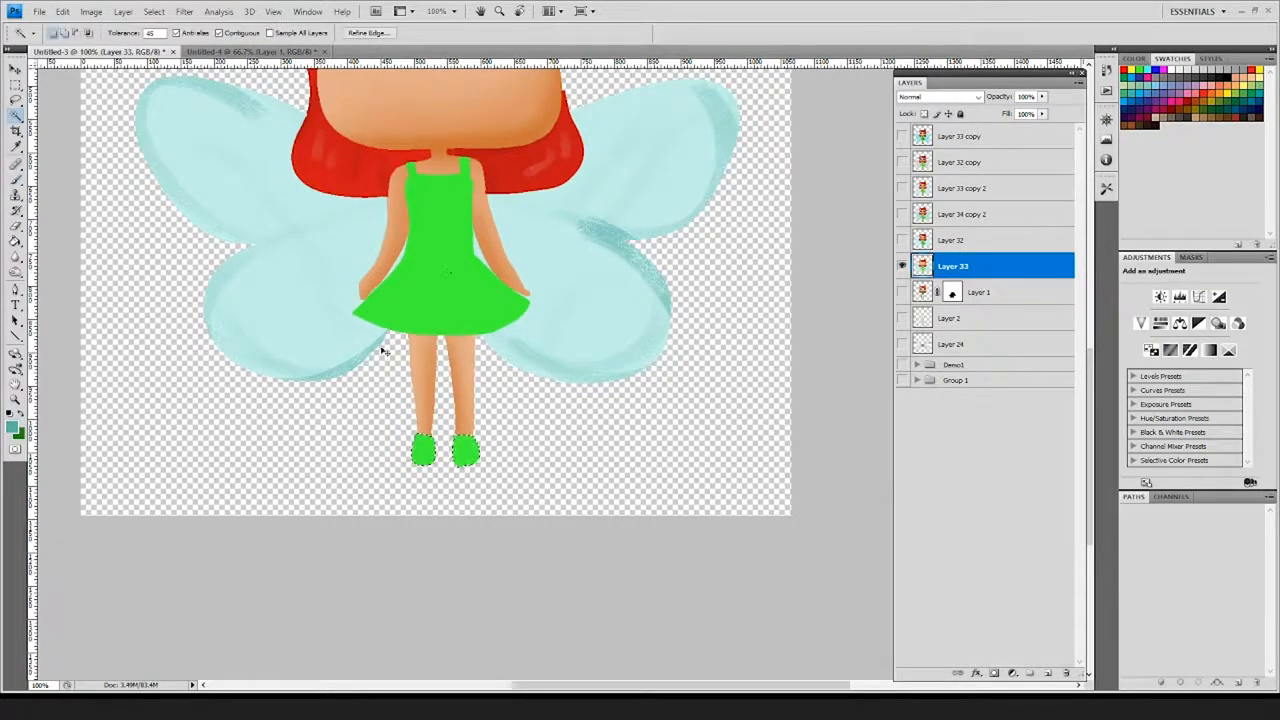
left_click(417, 313)
left_click_drag(612, 274, 593, 379)
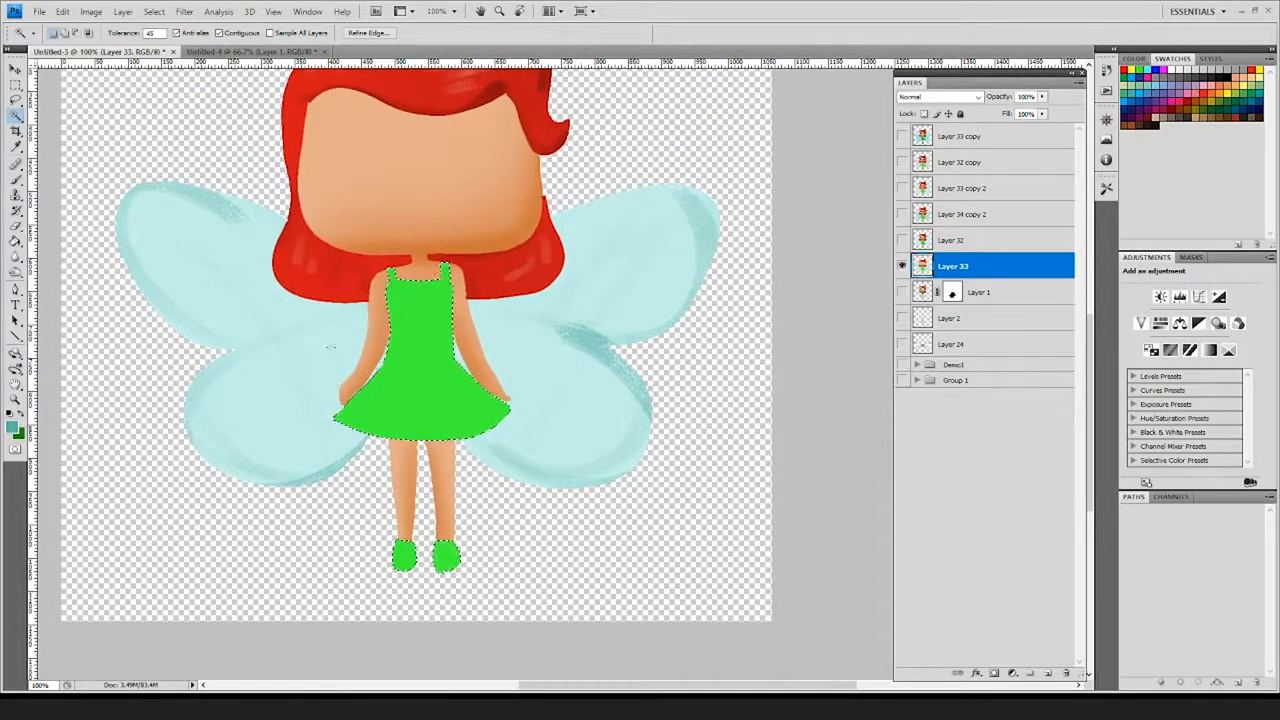
- Mix dark green #185215, make it the foreground and softly shade the dress with a large soft round brush
key("b")
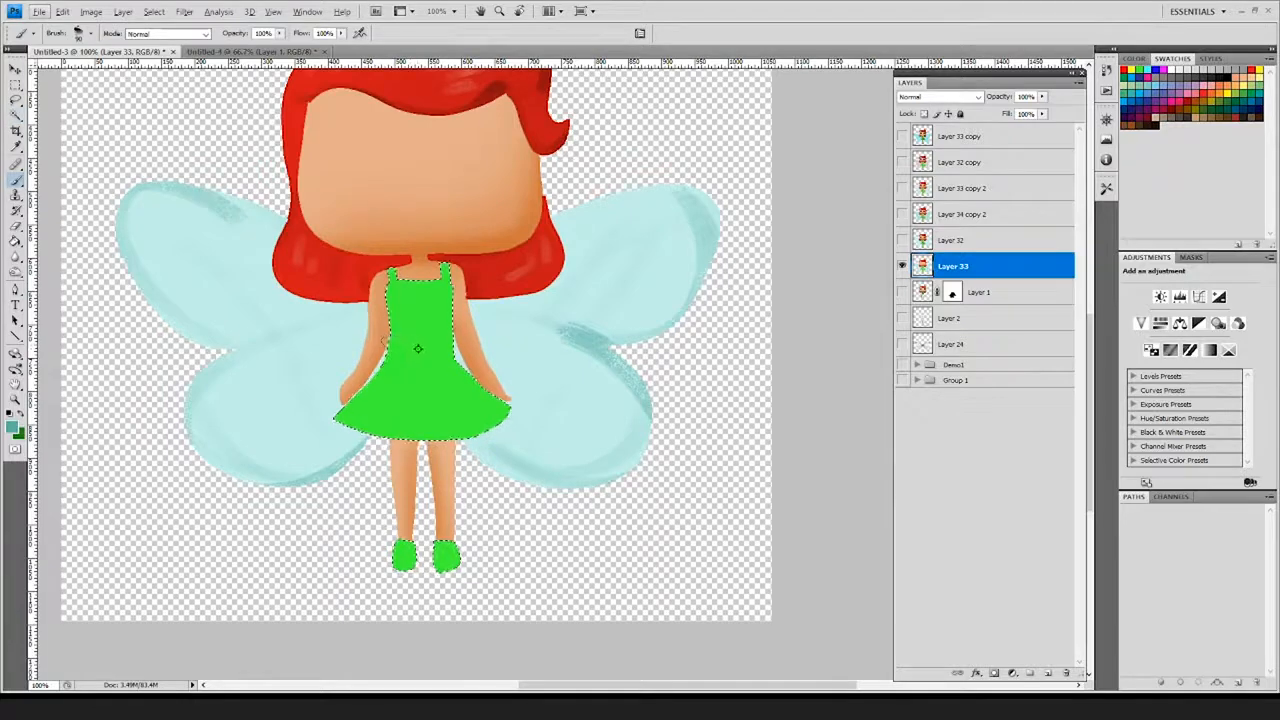
left_click(18, 432)
left_click(782, 297)
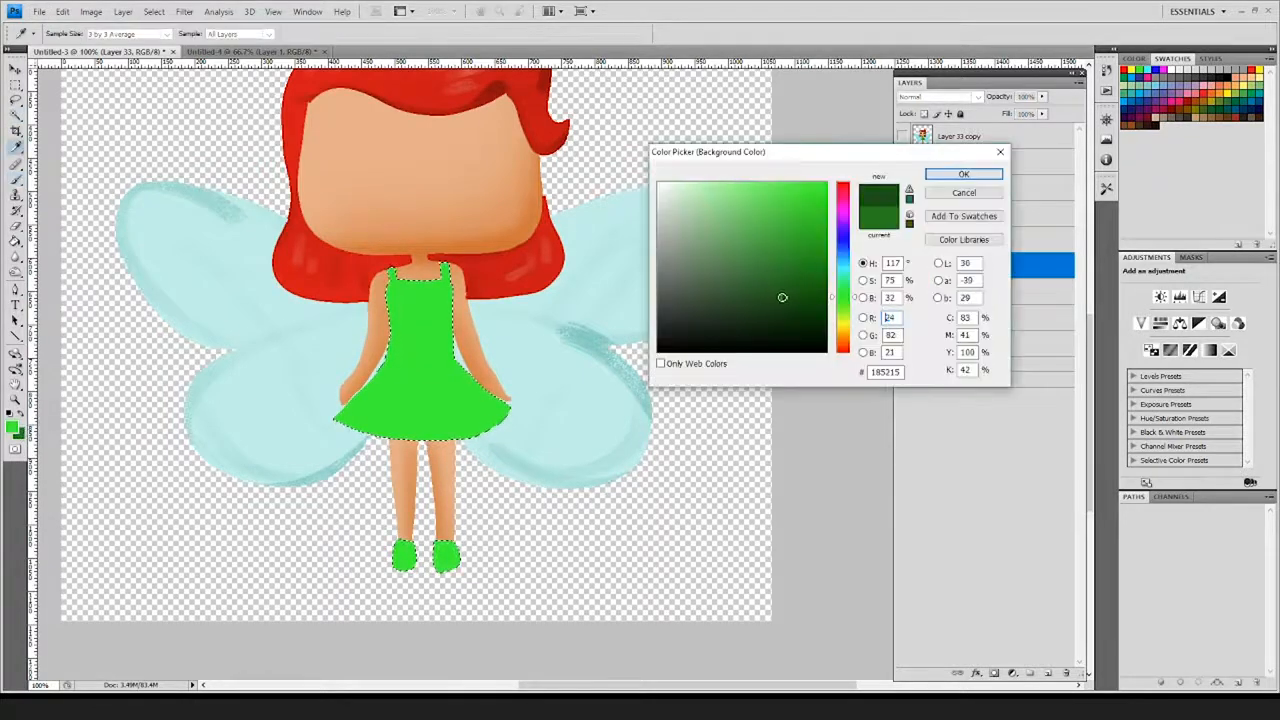
key("Return")
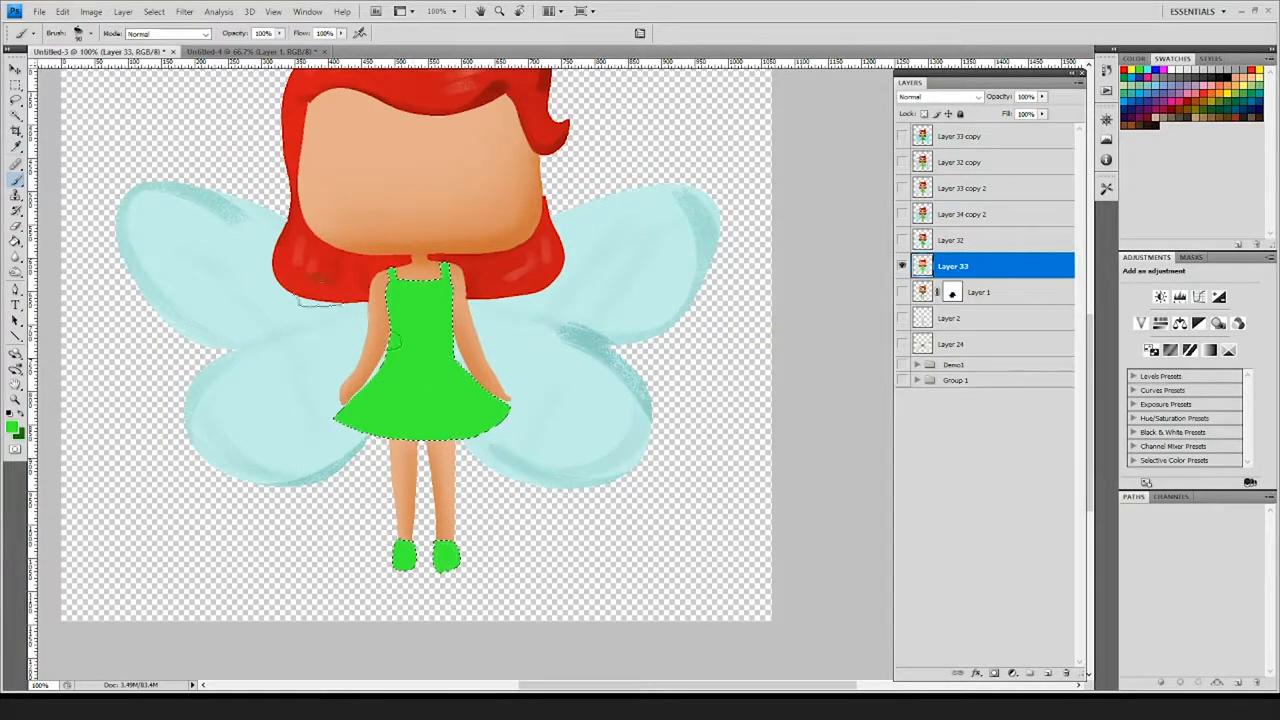
left_click(88, 33)
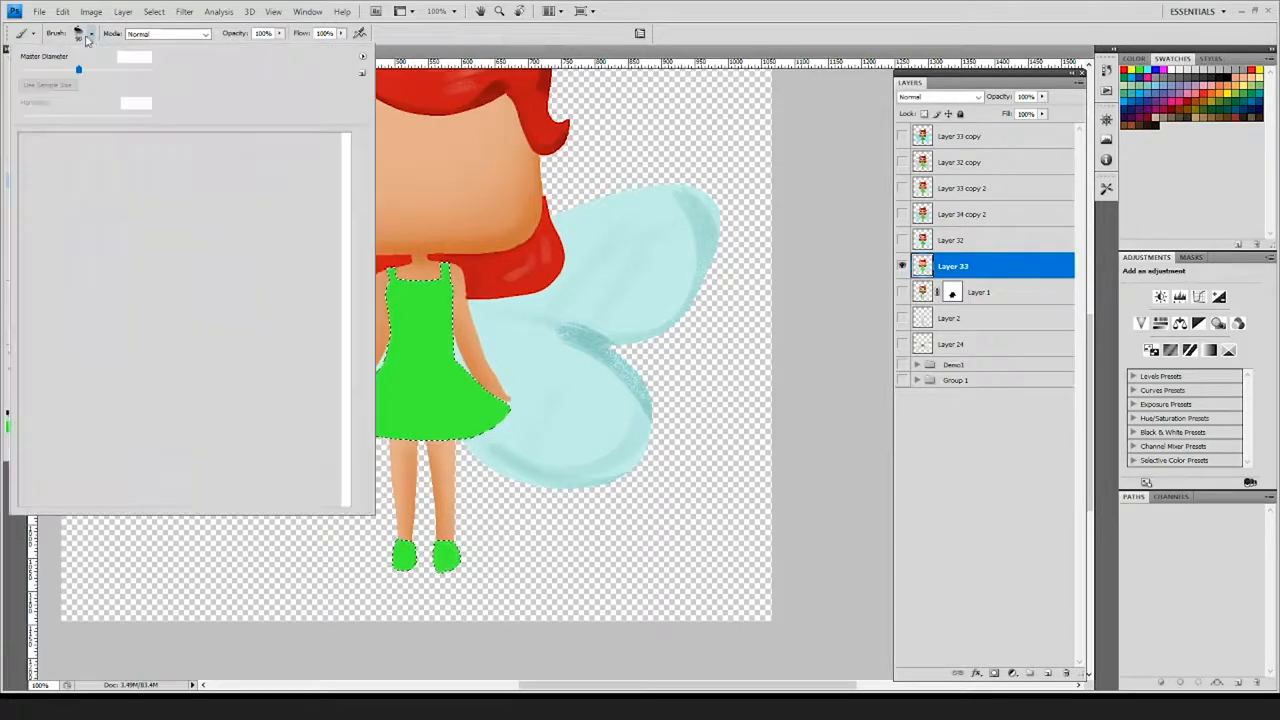
left_click(241, 167)
key("Return")
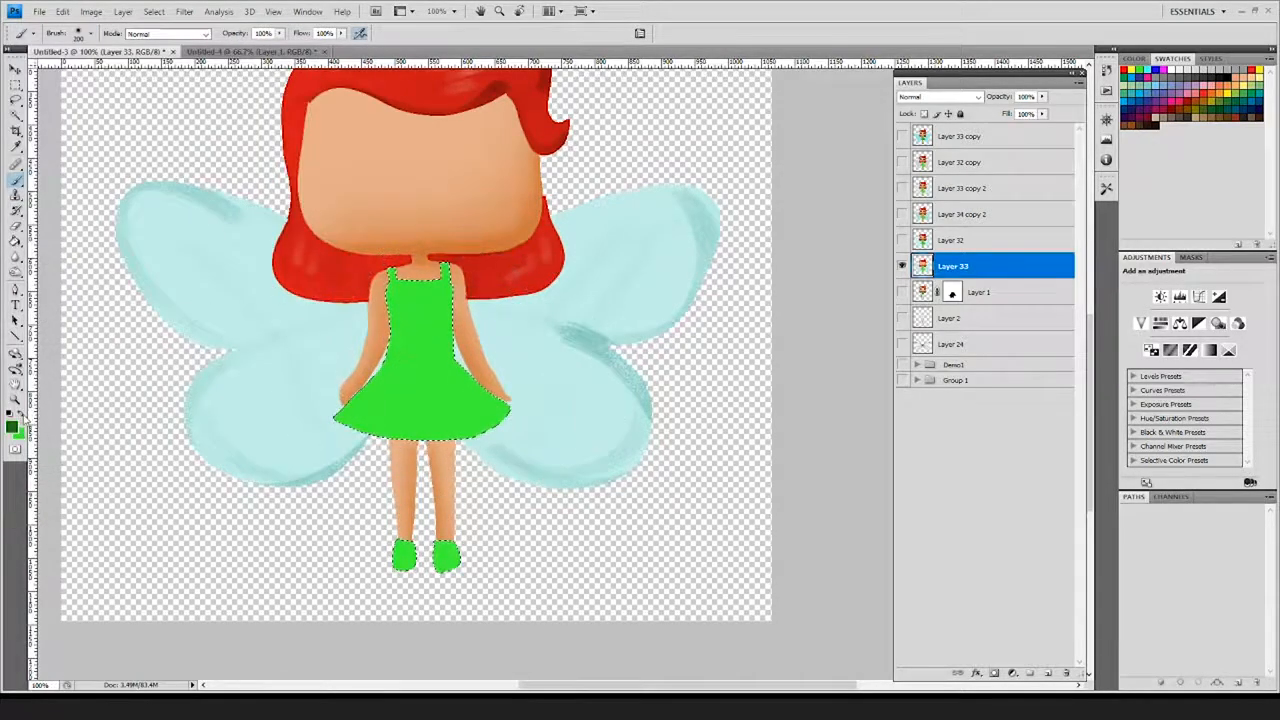
mouse_move(400, 363)
left_mouse_down()
mouse_move(486, 428)
mouse_move(434, 332)
mouse_move(403, 435)
mouse_move(353, 380)
left_mouse_up()
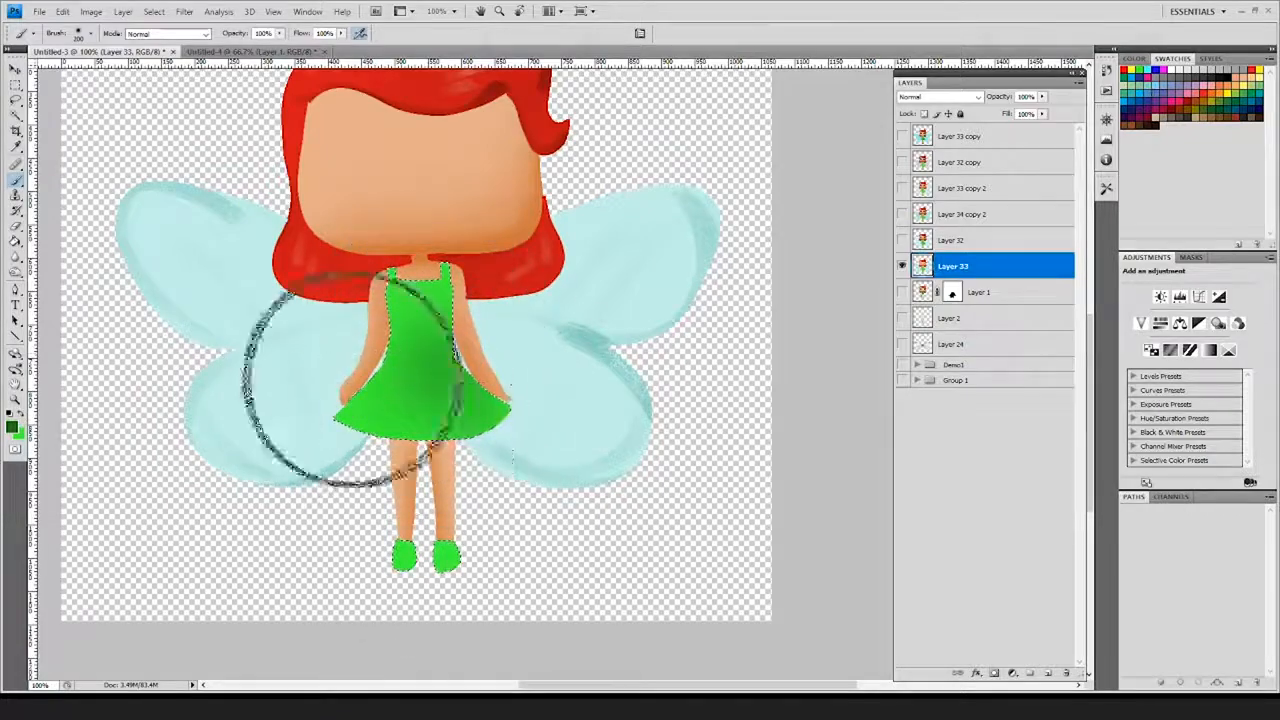
- Pick a darker green and a smaller textured brush, and paint the waist seam and a chest crease across the dress
left_click(14, 428)
left_click(777, 266)
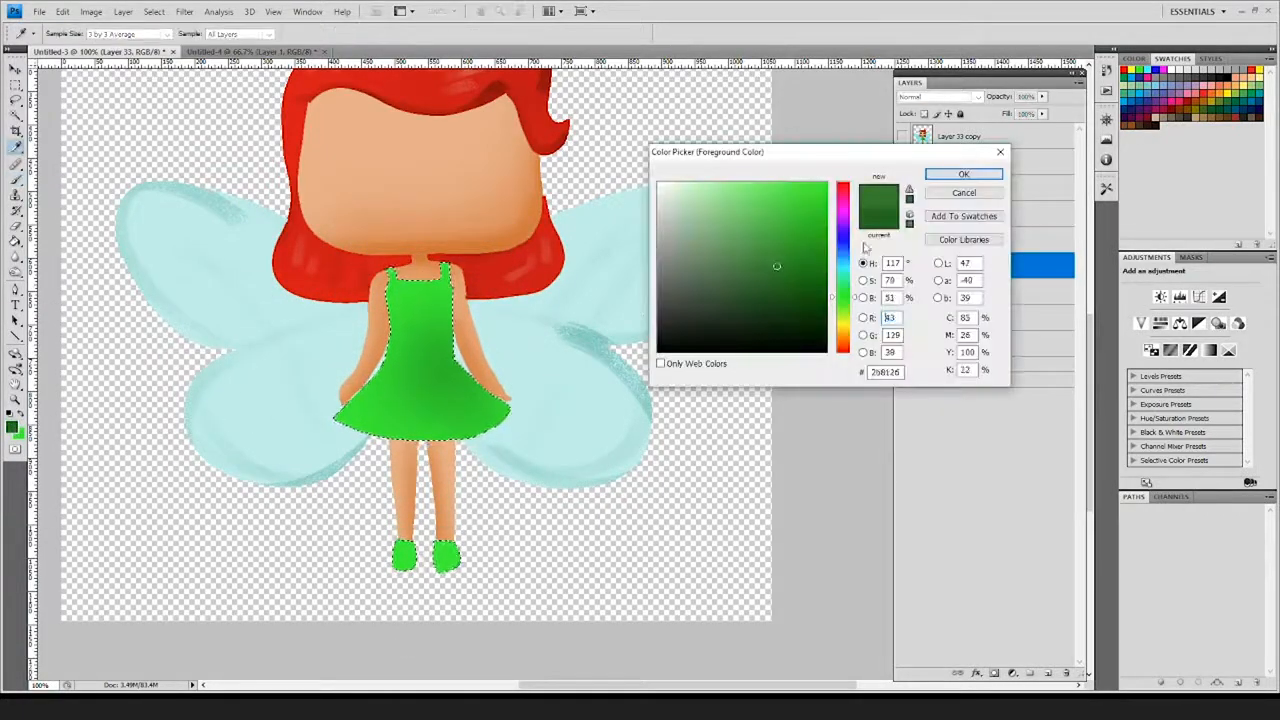
left_click(777, 293)
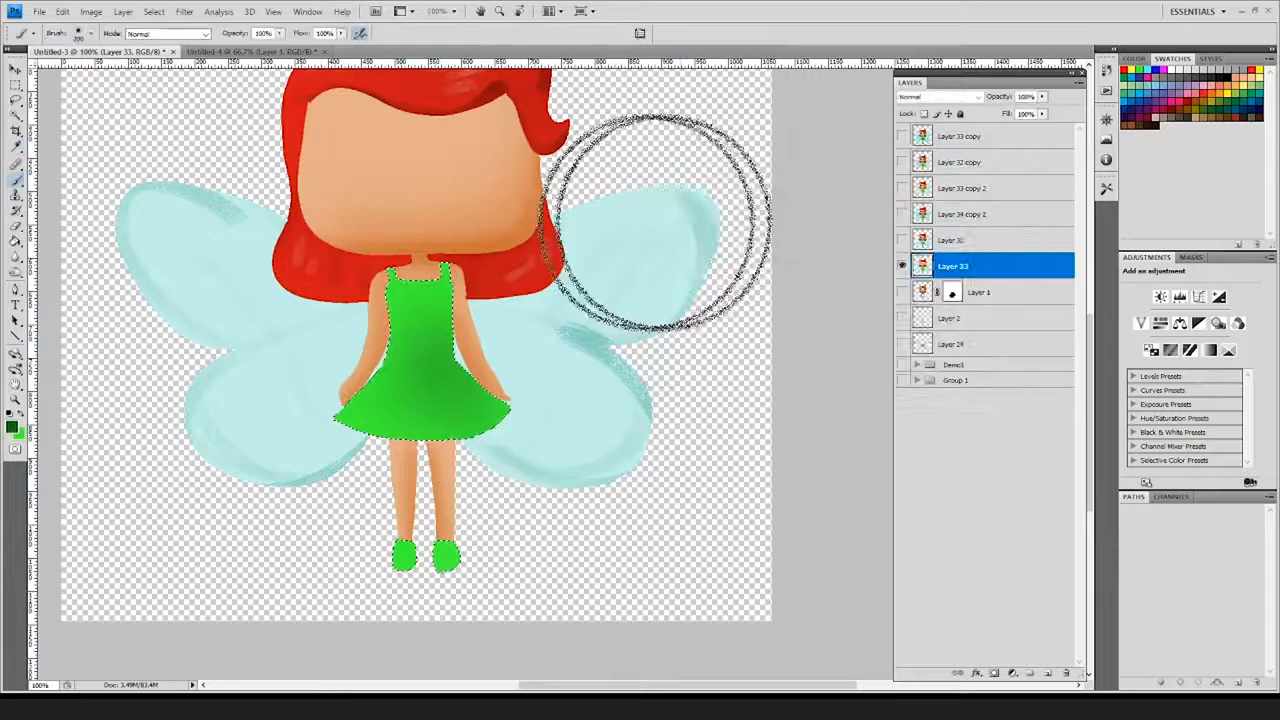
left_click(90, 33)
left_click(577, 333)
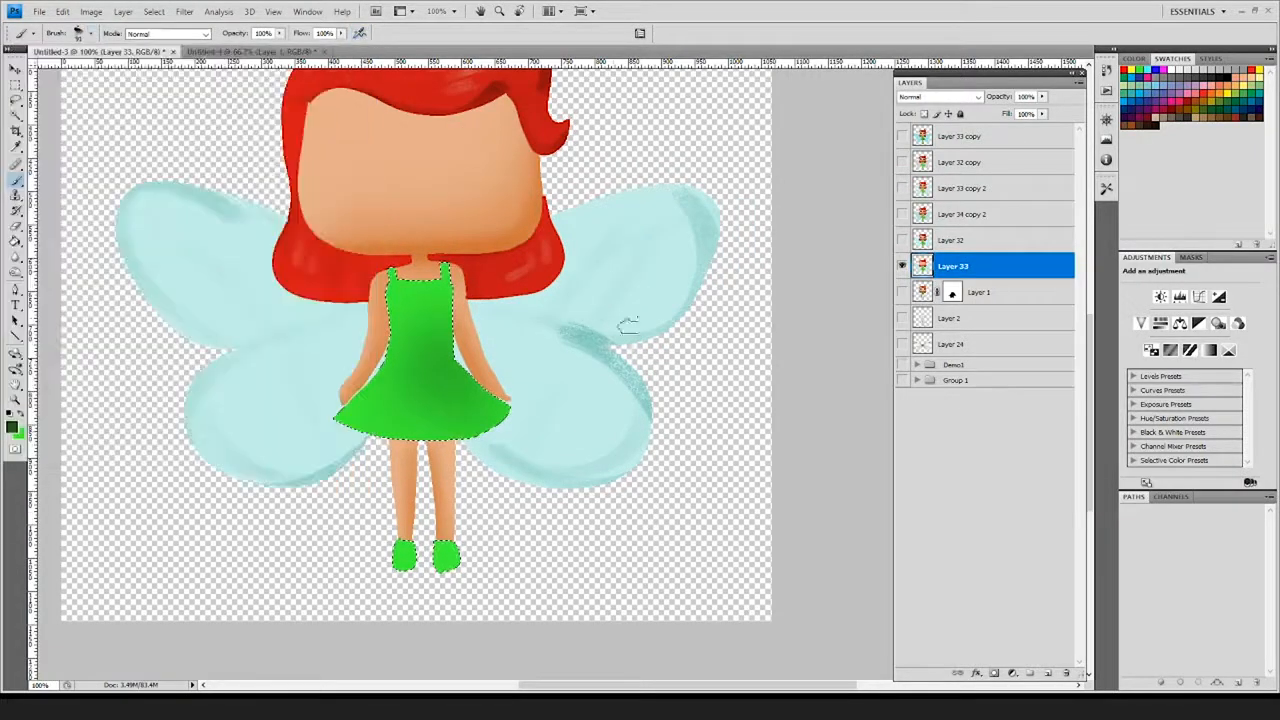
scroll(528, 343, "up", 1)
key("bracketleft")
key("bracketleft")
key("bracketleft")
key("bracketleft")
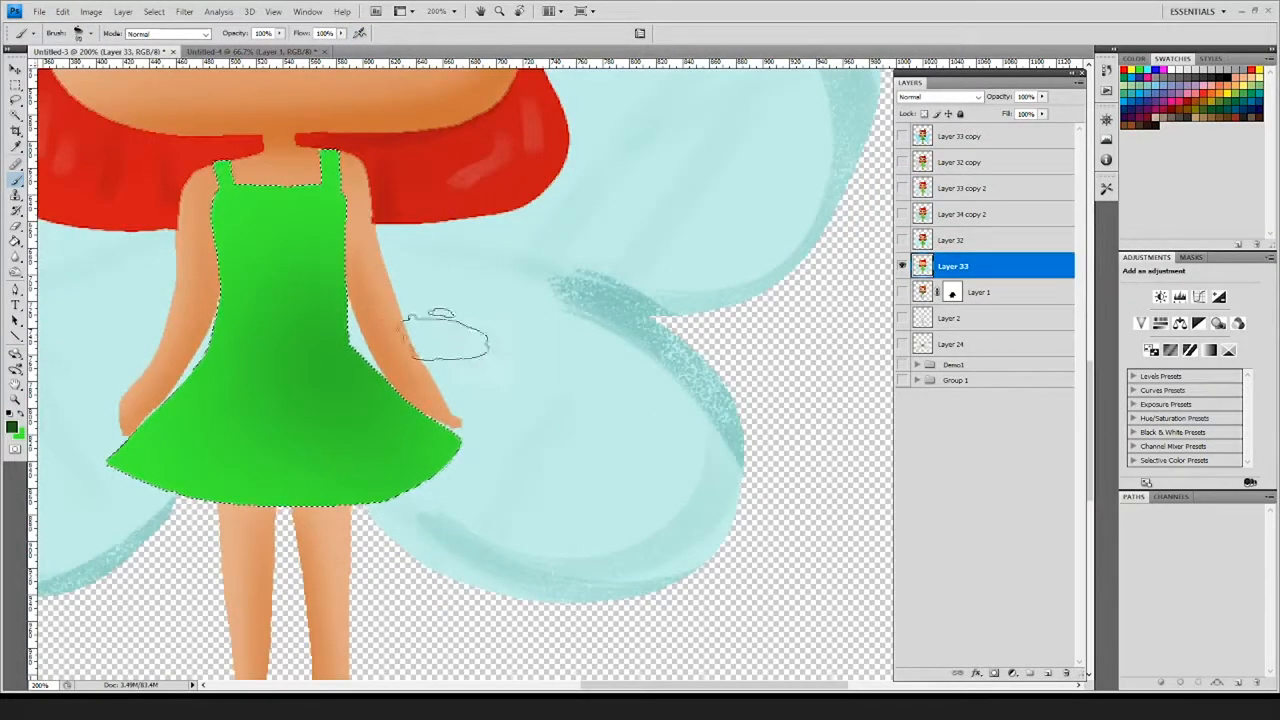
mouse_move(280, 343)
left_mouse_down()
mouse_move(345, 355)
mouse_move(275, 348)
mouse_move(410, 345)
left_mouse_up()
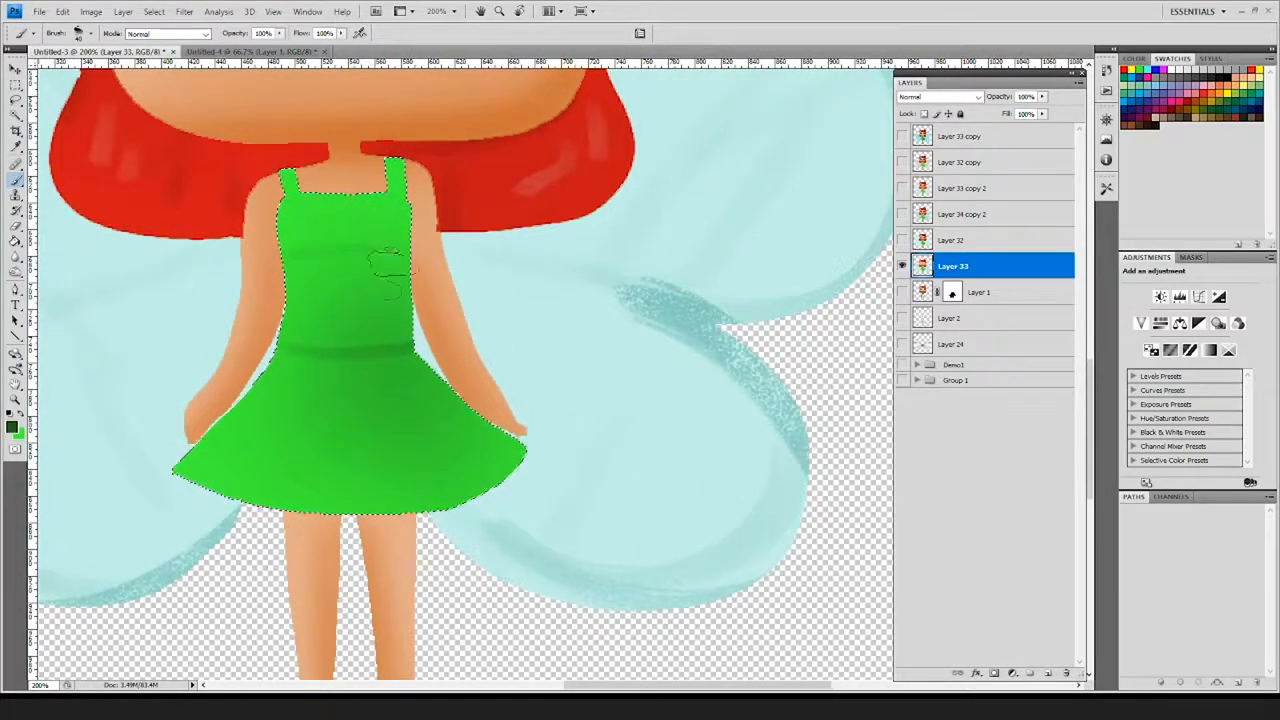
- Add dark green shading at one side of the waist, below one strap, along the hem and as folds in the skirt
mouse_move(298, 325)
left_mouse_down()
mouse_move(278, 351)
mouse_move(288, 344)
left_mouse_up()
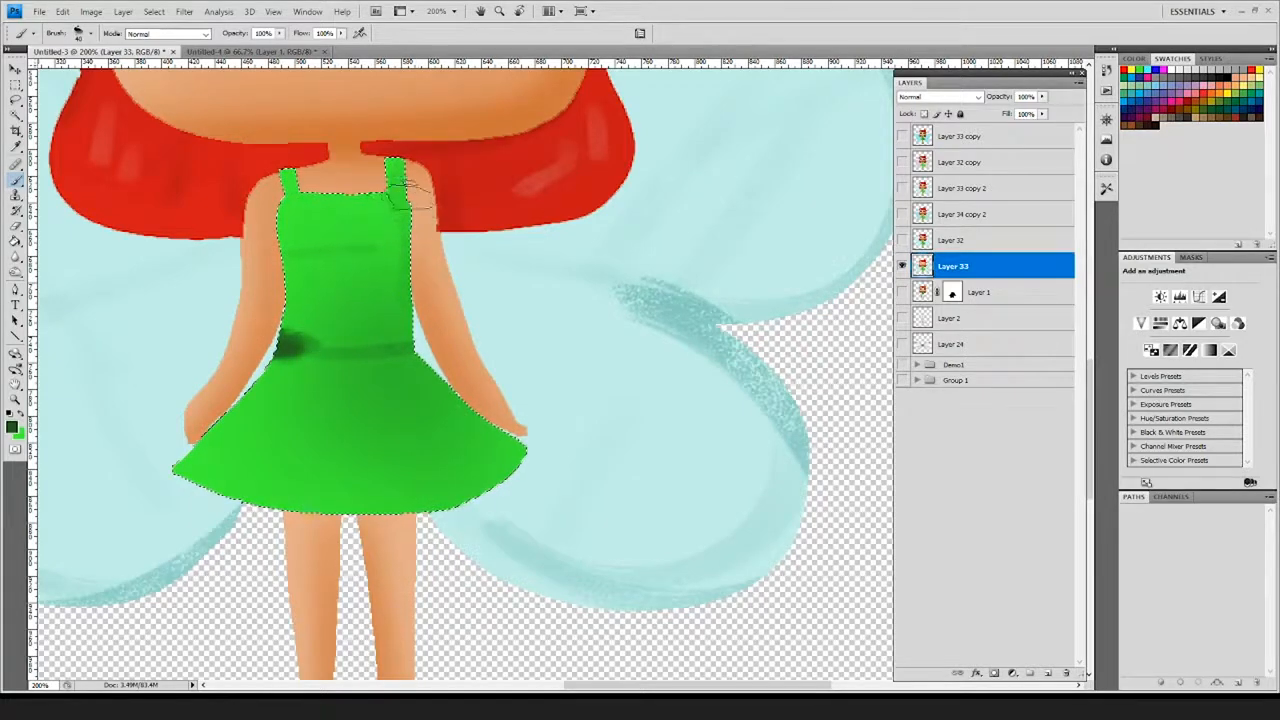
left_click_drag(395, 192, 398, 208)
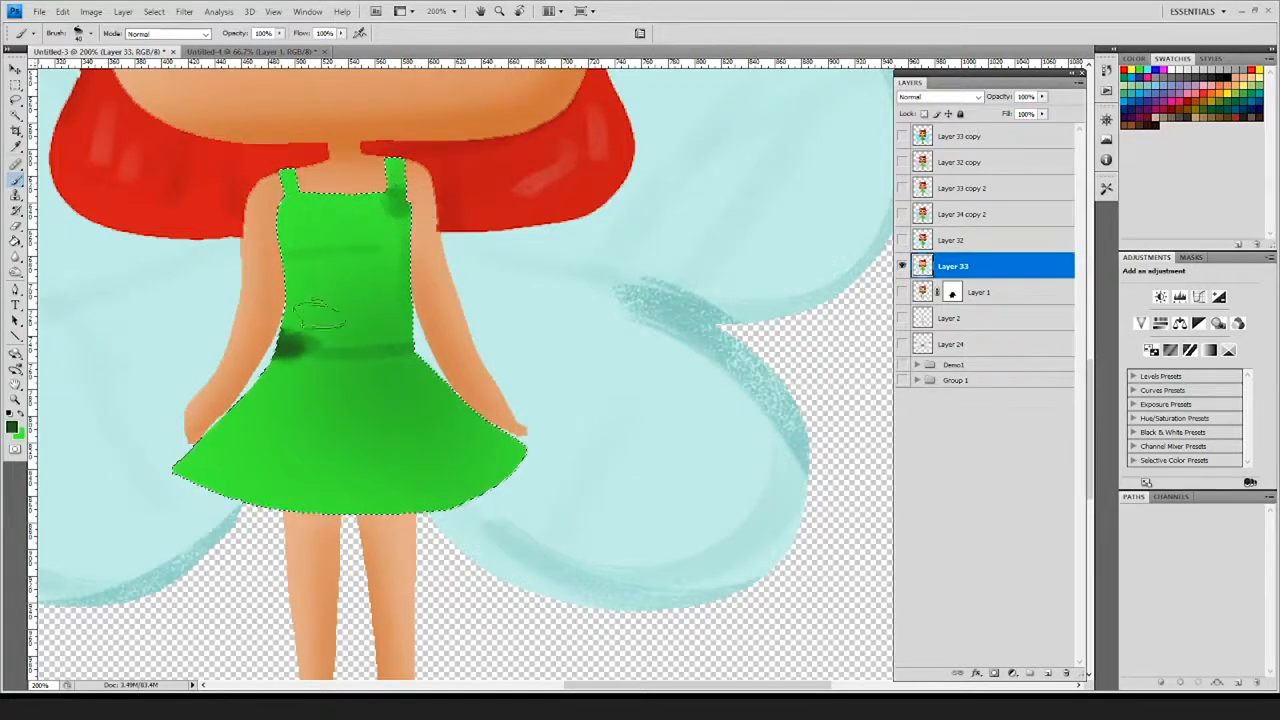
left_click_drag(428, 412, 438, 430)
mouse_move(375, 372)
left_mouse_down()
mouse_move(366, 398)
mouse_move(352, 362)
left_mouse_up()
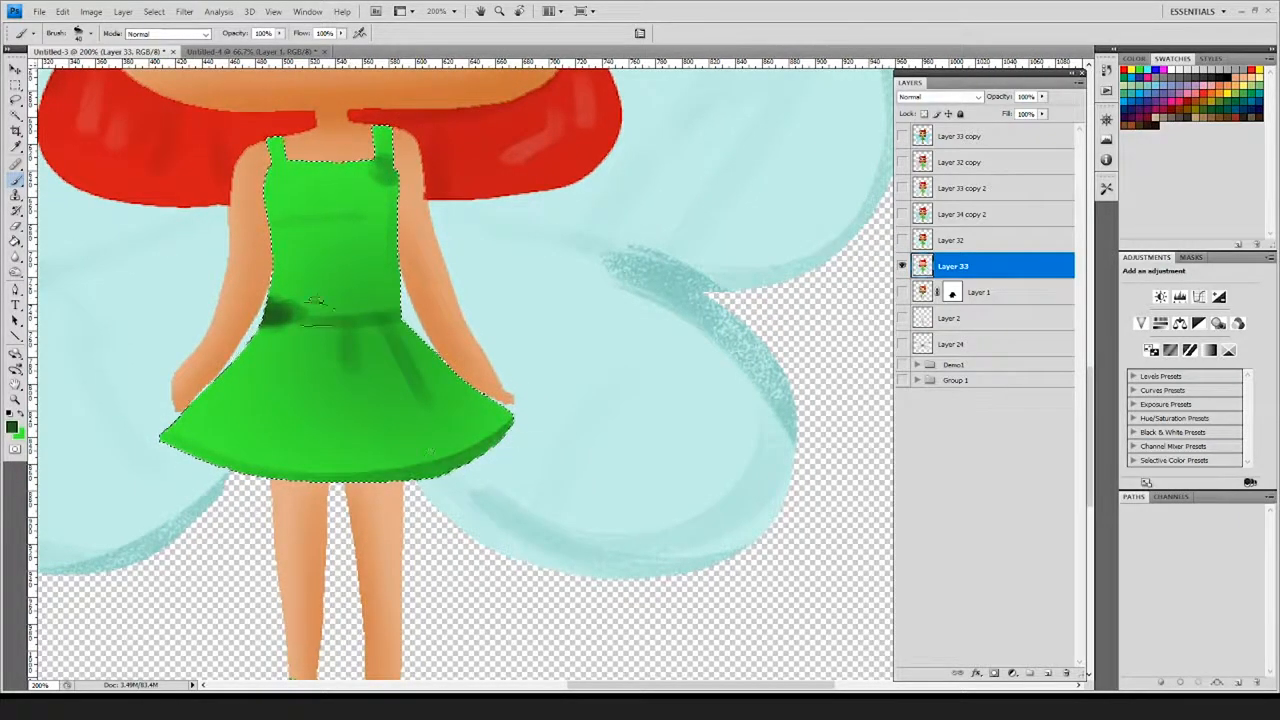
- Shade the edges of both green shoes with the textured brush and clear the selection
scroll(315, 305, "down", 5)
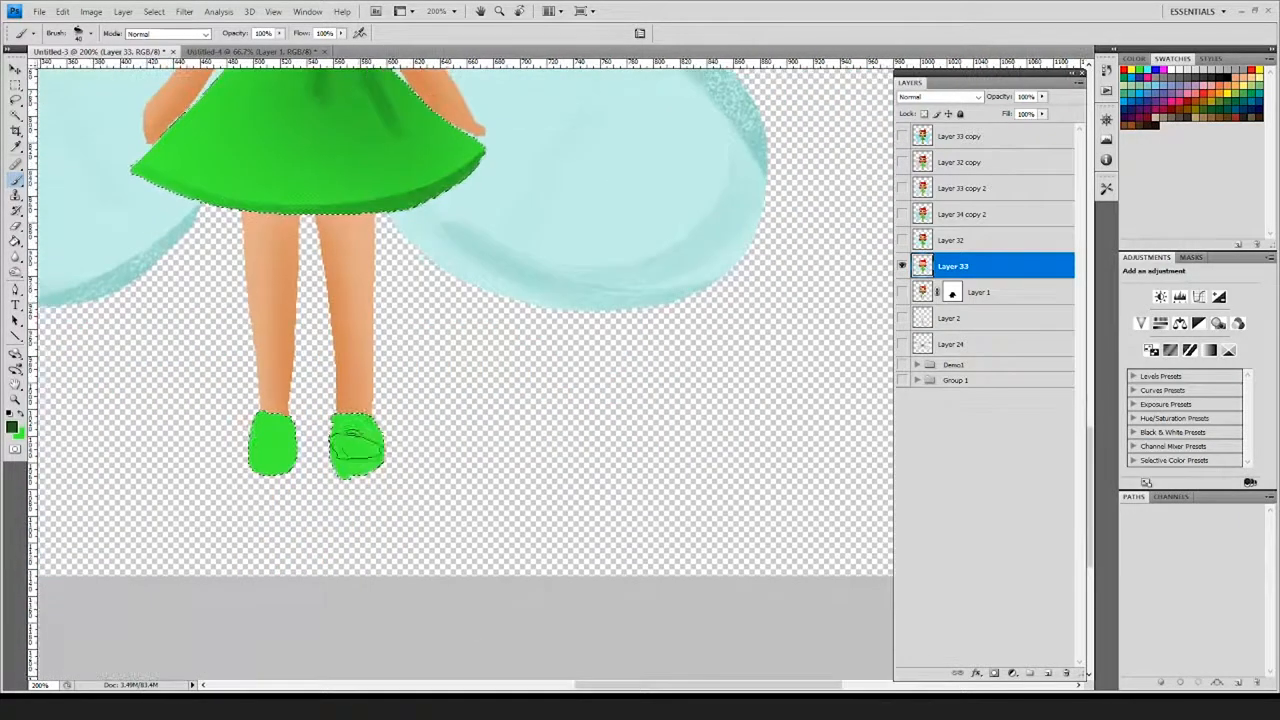
mouse_move(343, 428)
left_mouse_down()
mouse_move(375, 421)
mouse_move(345, 460)
left_mouse_up()
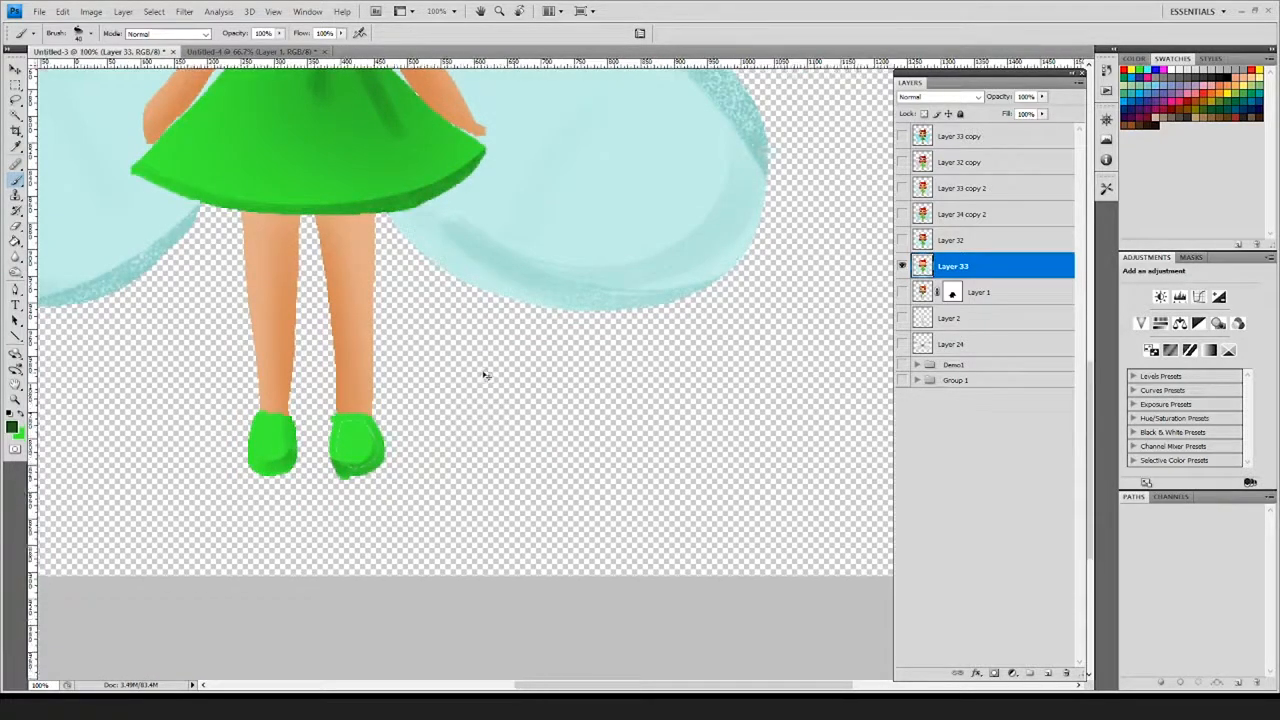
key("ctrl+minus")
left_click_drag(574, 240, 558, 454)
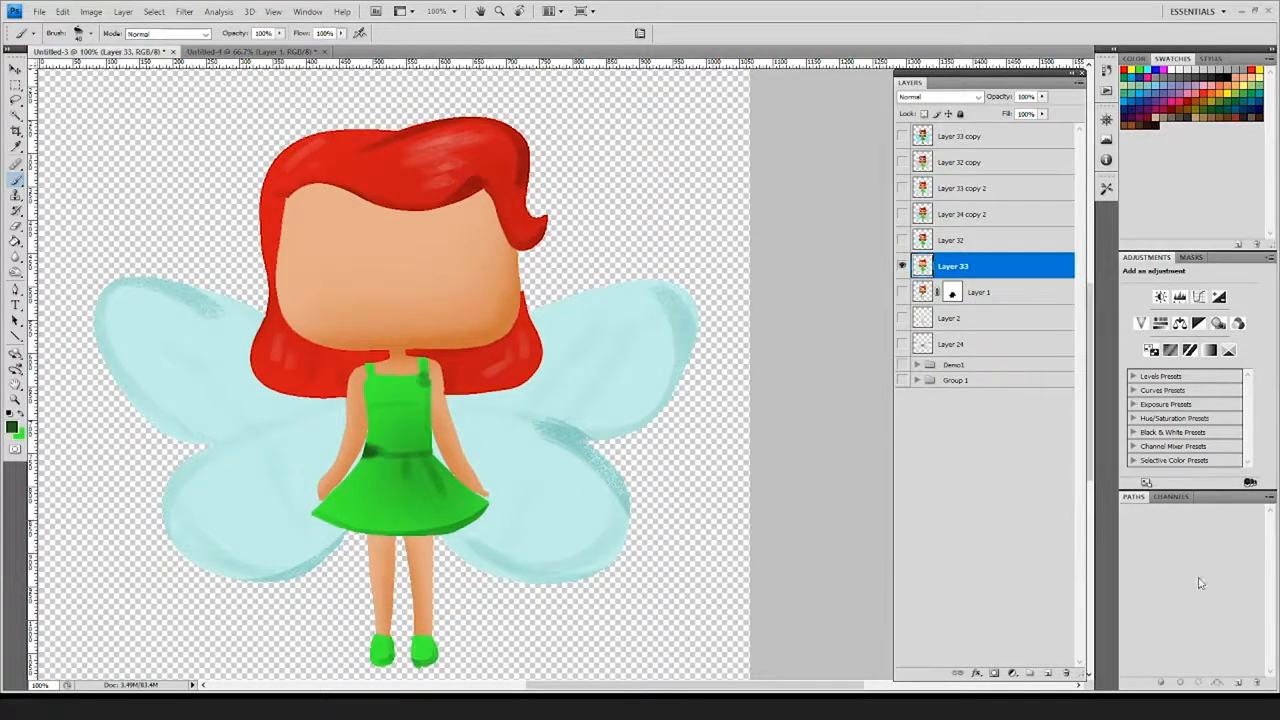
- Add a new layer and paint a round black eye on the viewer's left half of the face with a hard round brush
left_click(1047, 673)
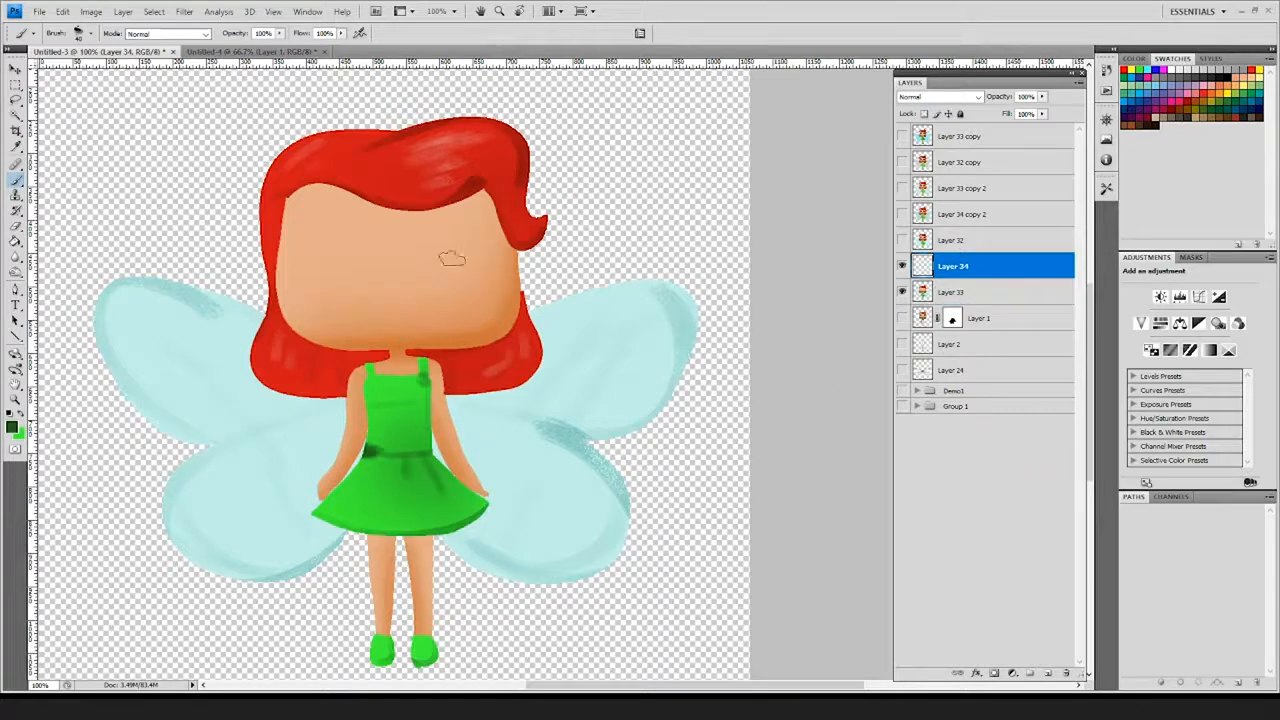
left_click(90, 33)
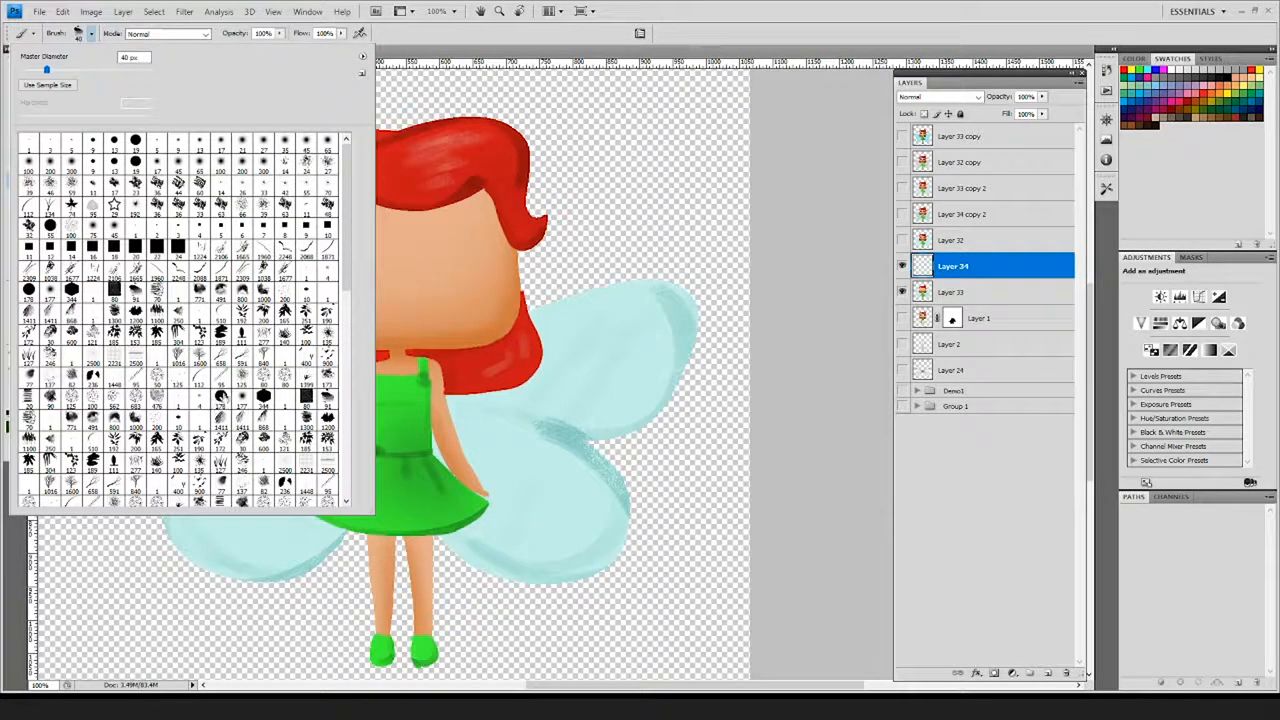
left_click_drag(46, 69, 62, 69)
left_click(312, 390)
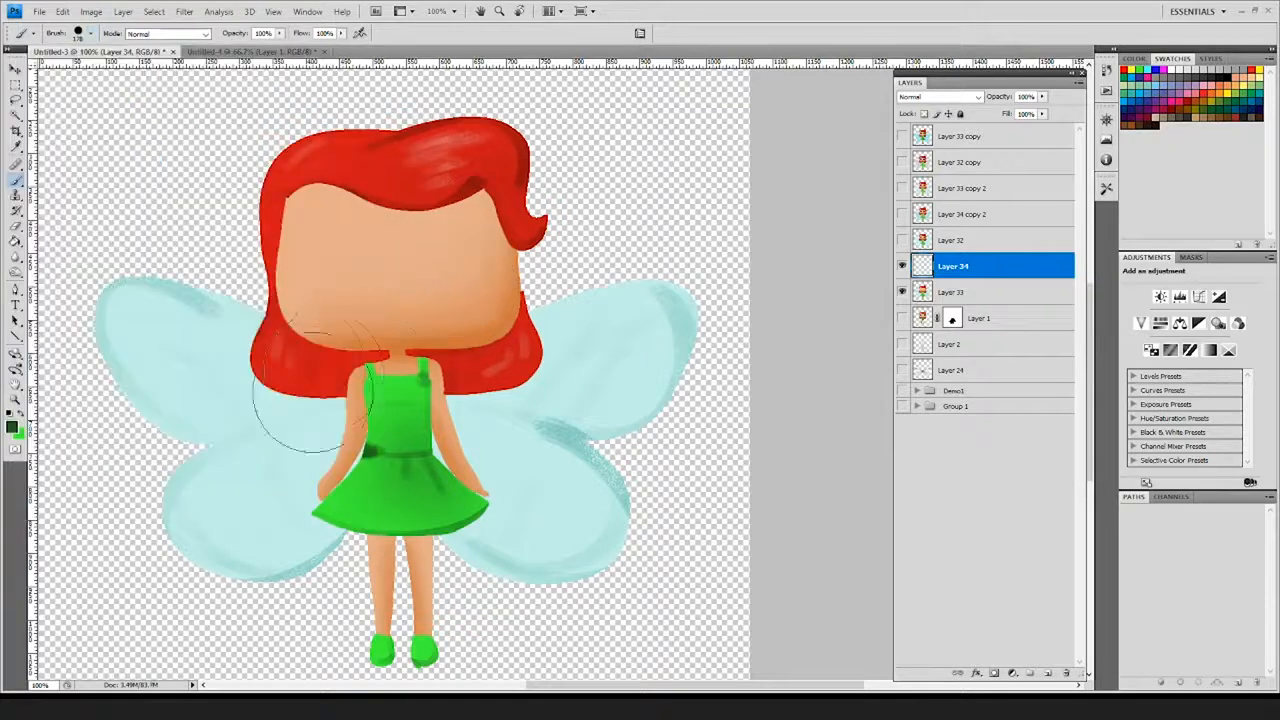
left_click(8, 419)
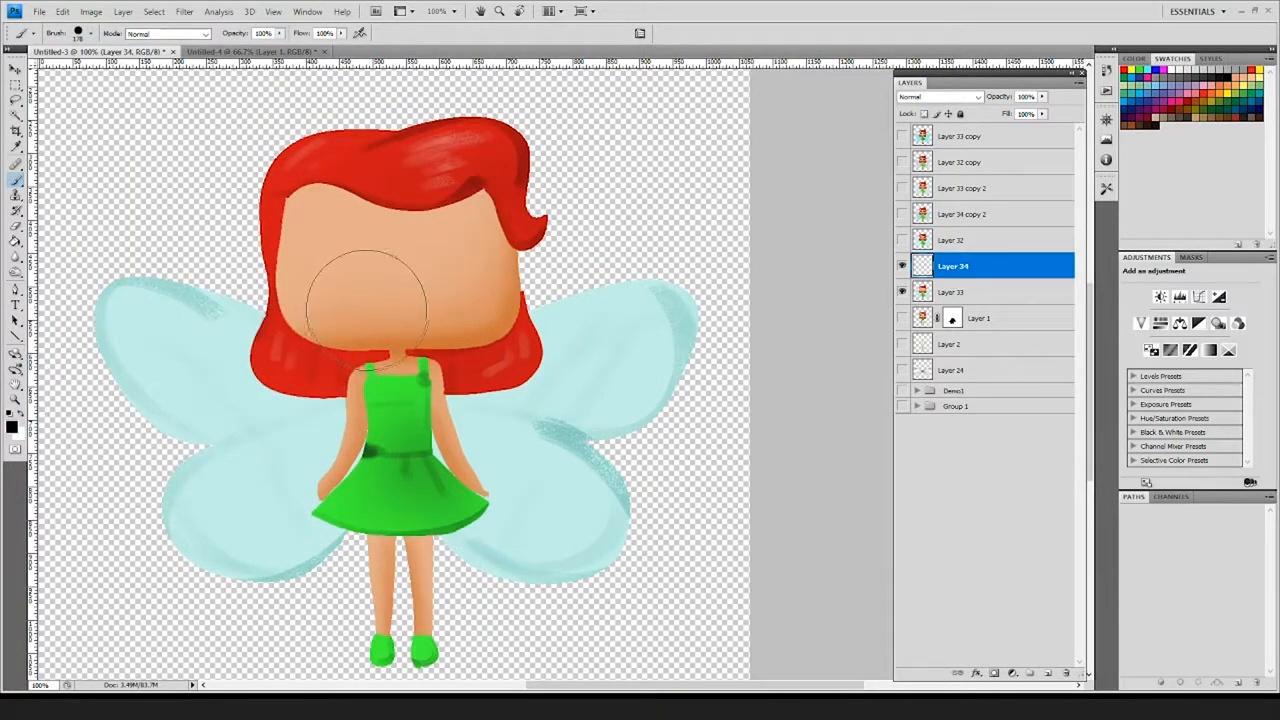
key("bracketleft")
key("bracketleft")
key("bracketleft")
key("bracketleft")
key("ctrl+plus")
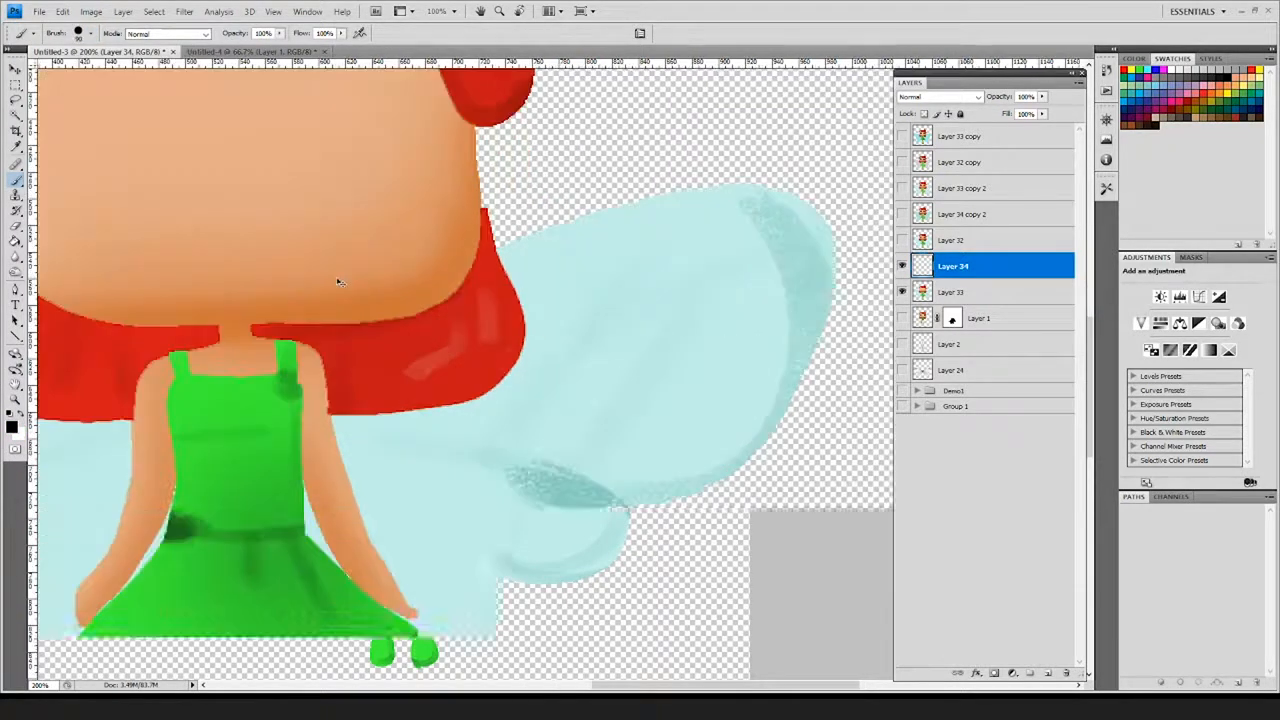
left_click_drag(346, 251, 423, 329)
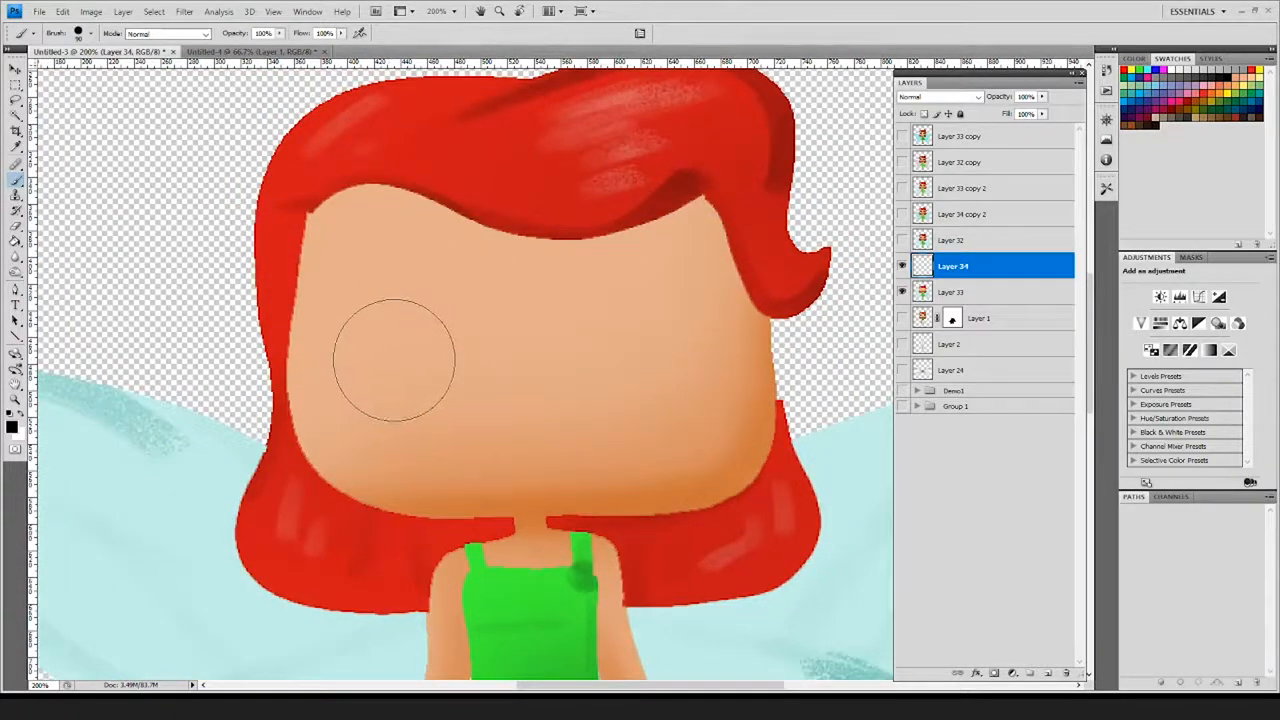
left_click(381, 351)
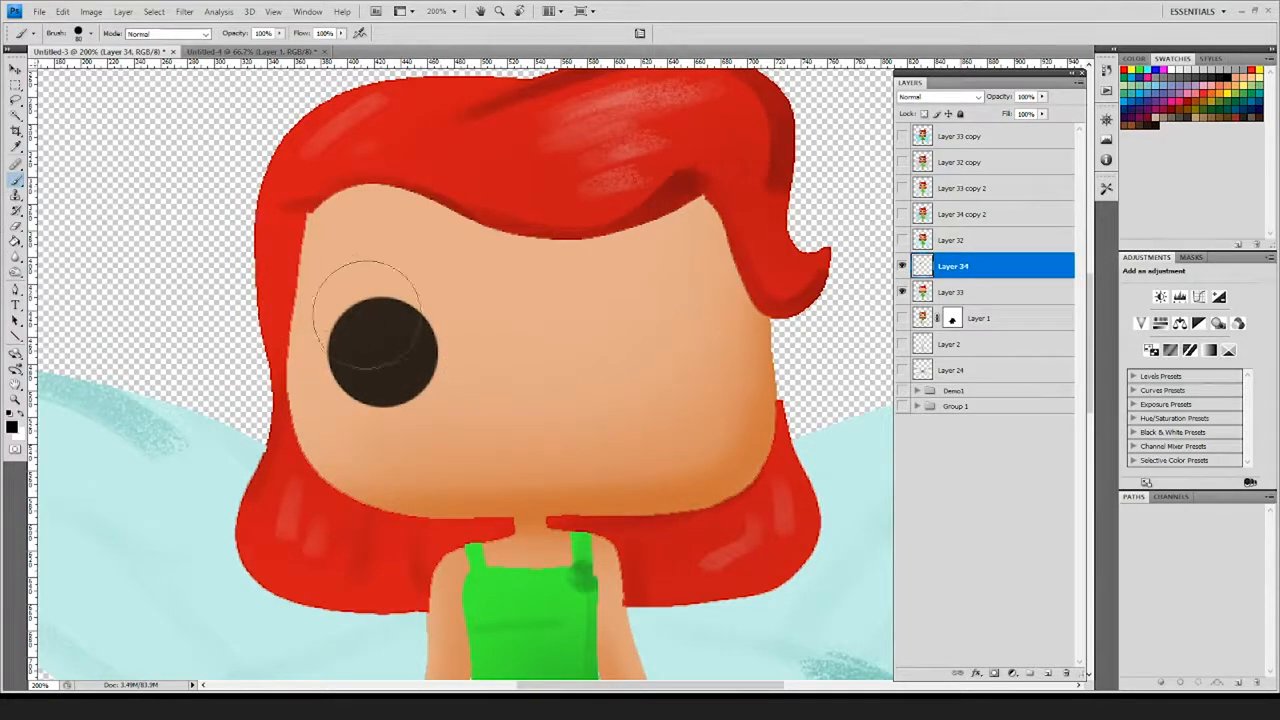
- Select the black eye with the Magic Wand and paint a large and a small pale blue highlight with a textured brush
key("w")
left_click(391, 343)
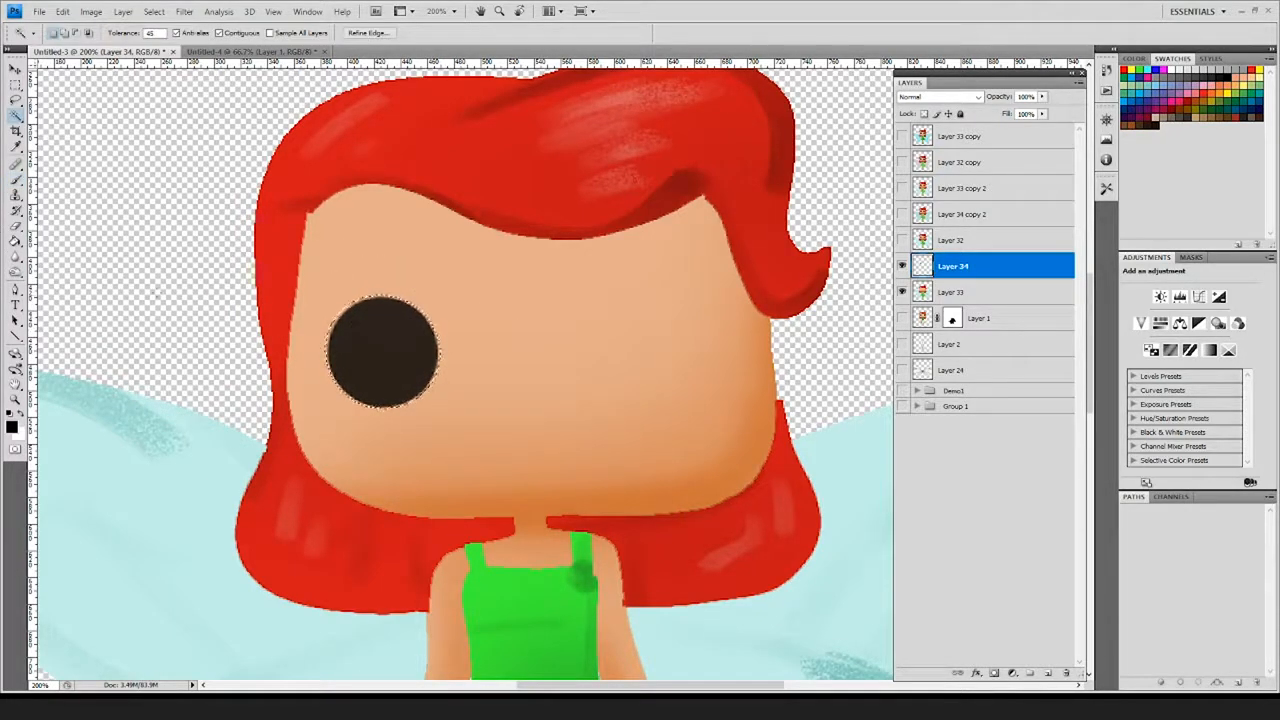
key("b")
left_click(91, 33)
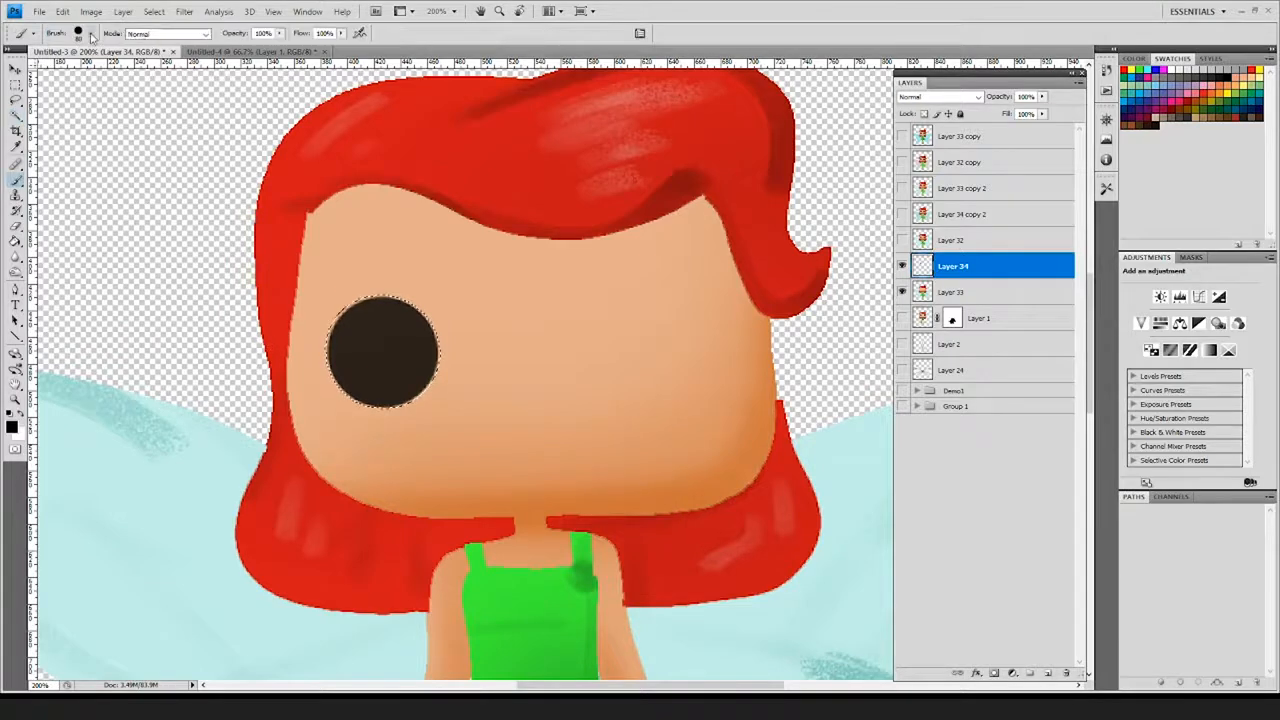
left_click(146, 296)
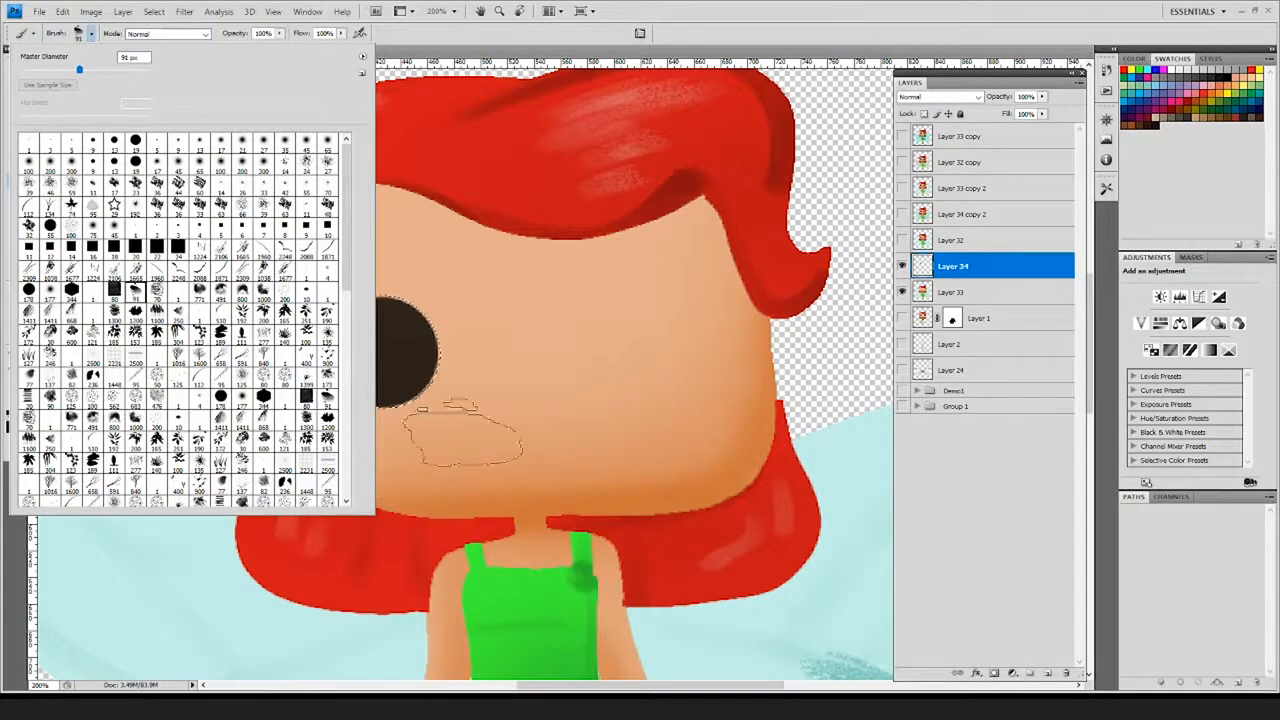
left_click(470, 420)
scroll(205, 430, "down", 2)
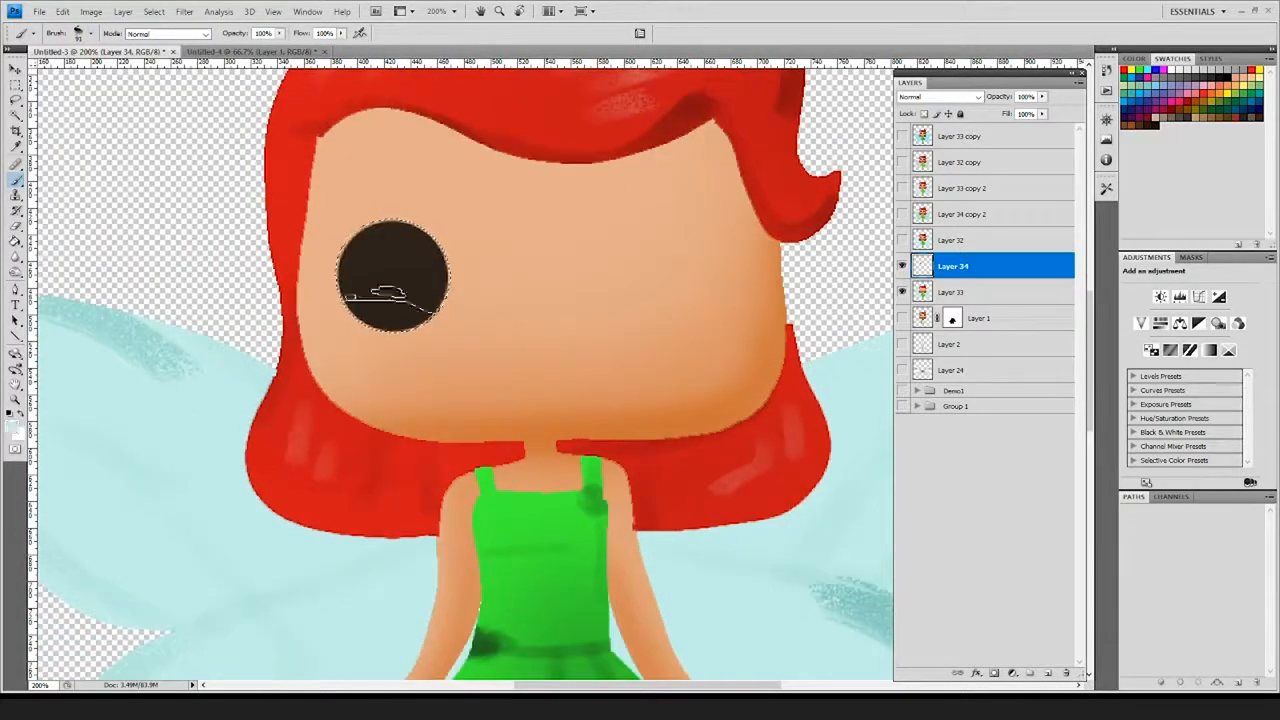
scroll(365, 293, "up", 1)
scroll(365, 293, "right", 1)
mouse_move(370, 338)
left_mouse_down()
mouse_move(357, 286)
mouse_move(357, 300)
mouse_move(428, 291)
mouse_move(365, 285)
left_mouse_up()
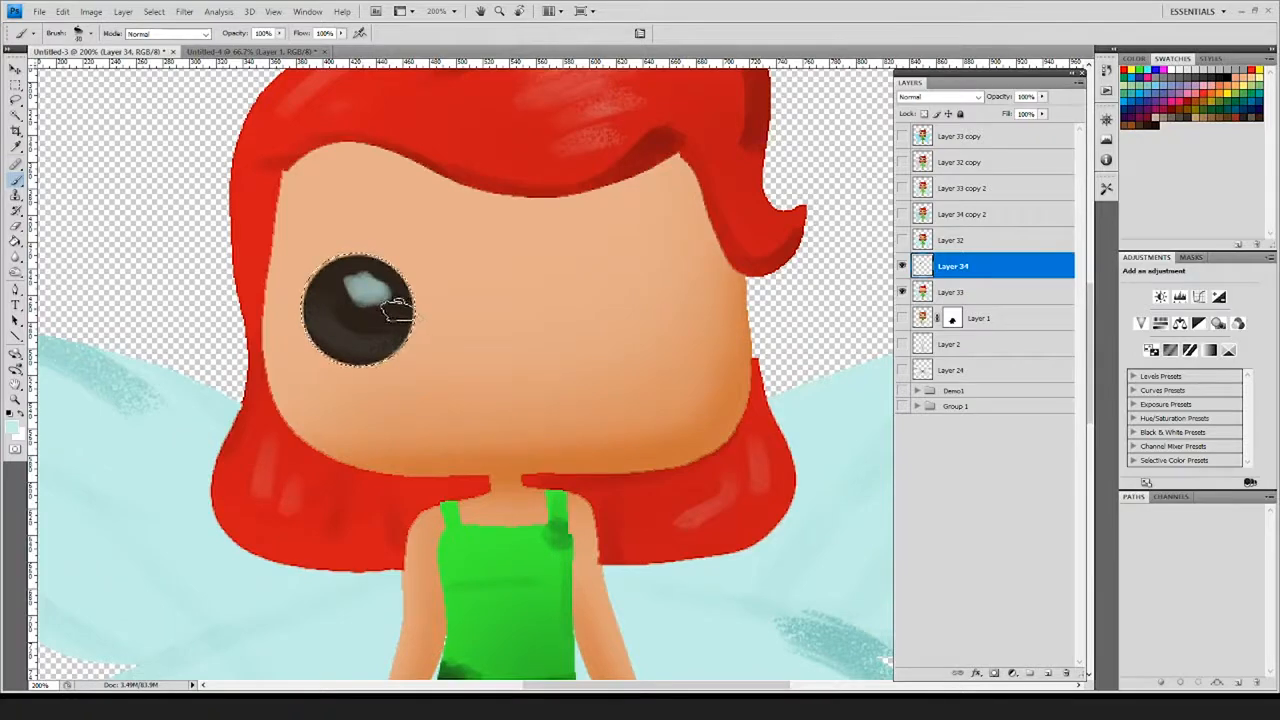
left_click_drag(392, 318, 399, 313)
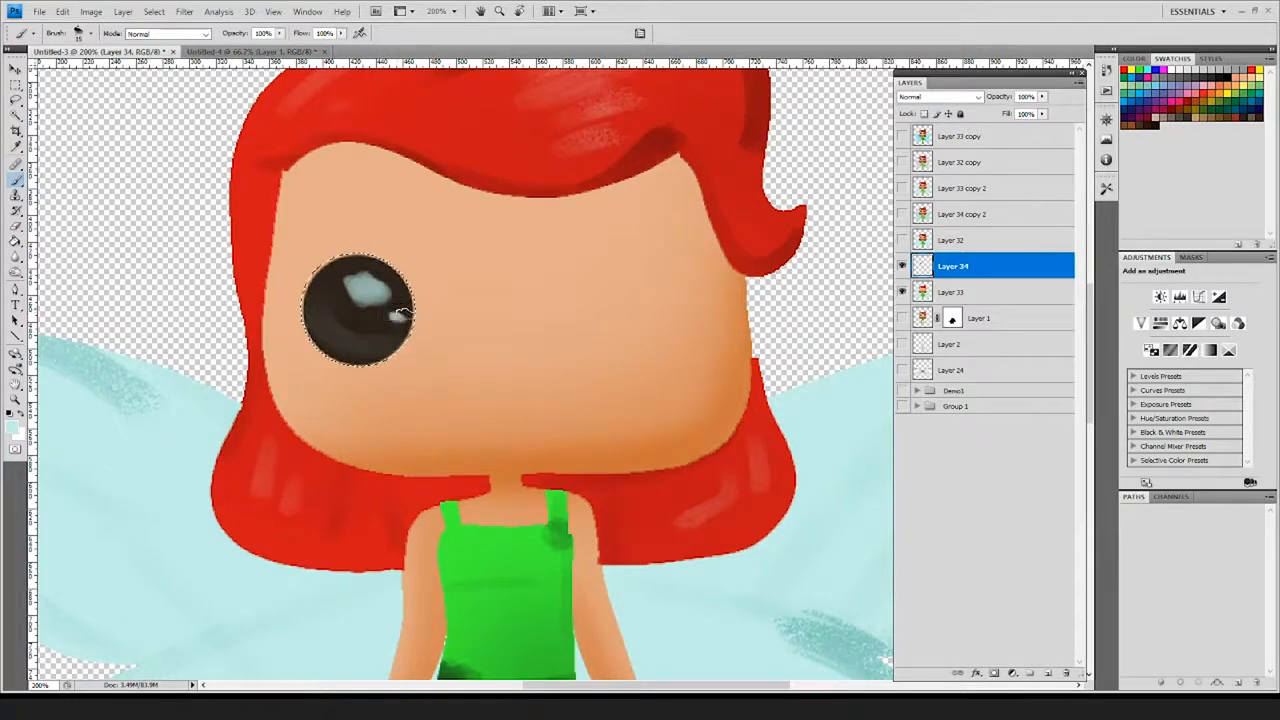
- Clear the selection, duplicate the eye layer and move the copy across to the viewer's right half of the face
key("ctrl+d")
left_click(15, 70)
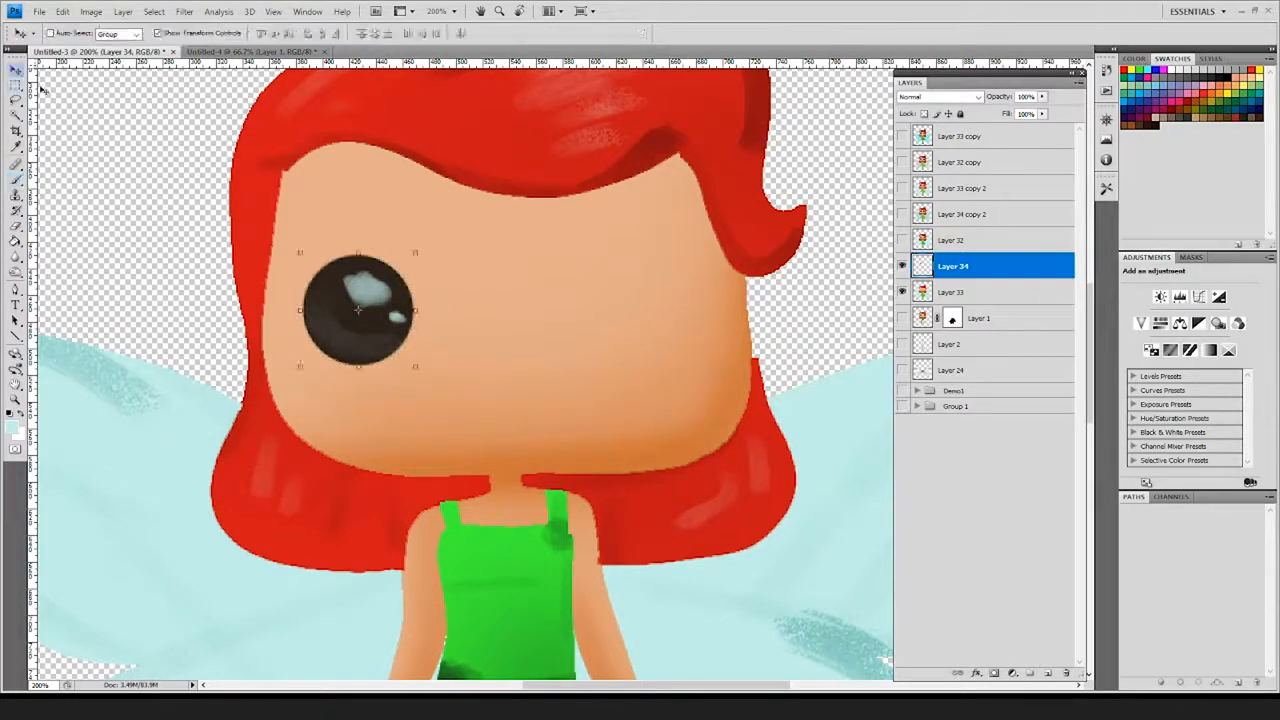
left_click(123, 11)
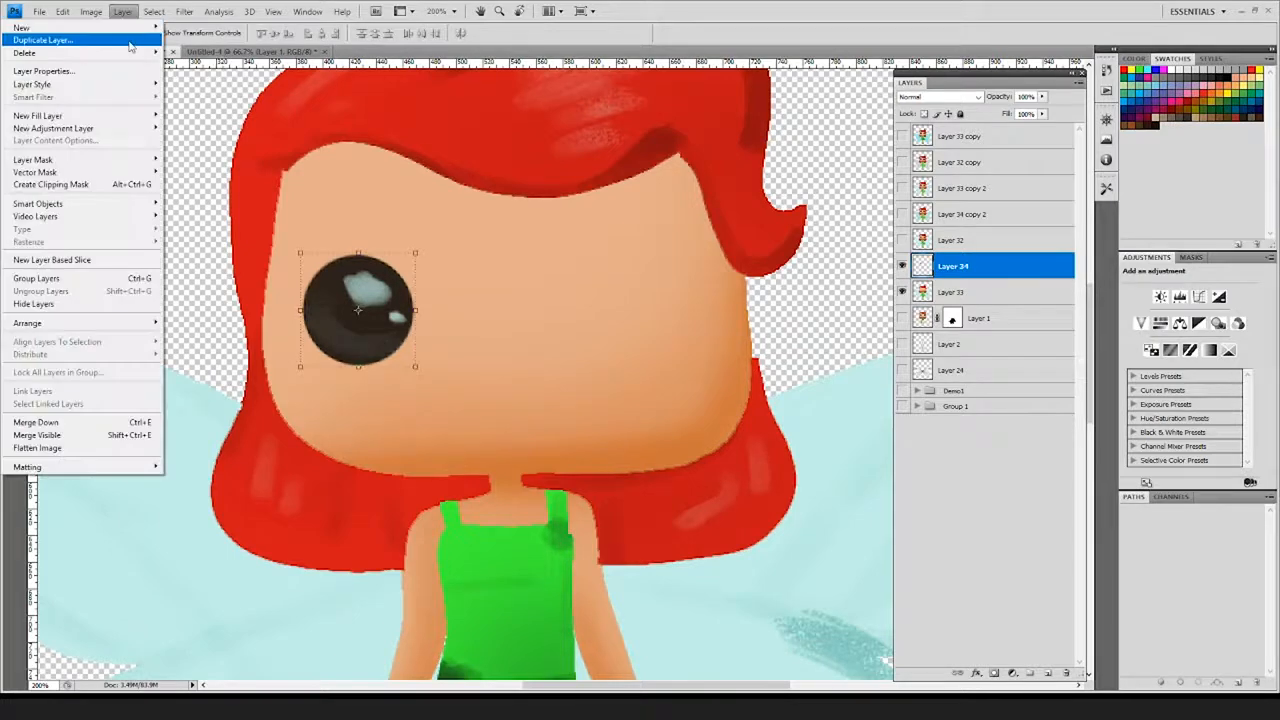
left_click(131, 40)
left_click(752, 216)
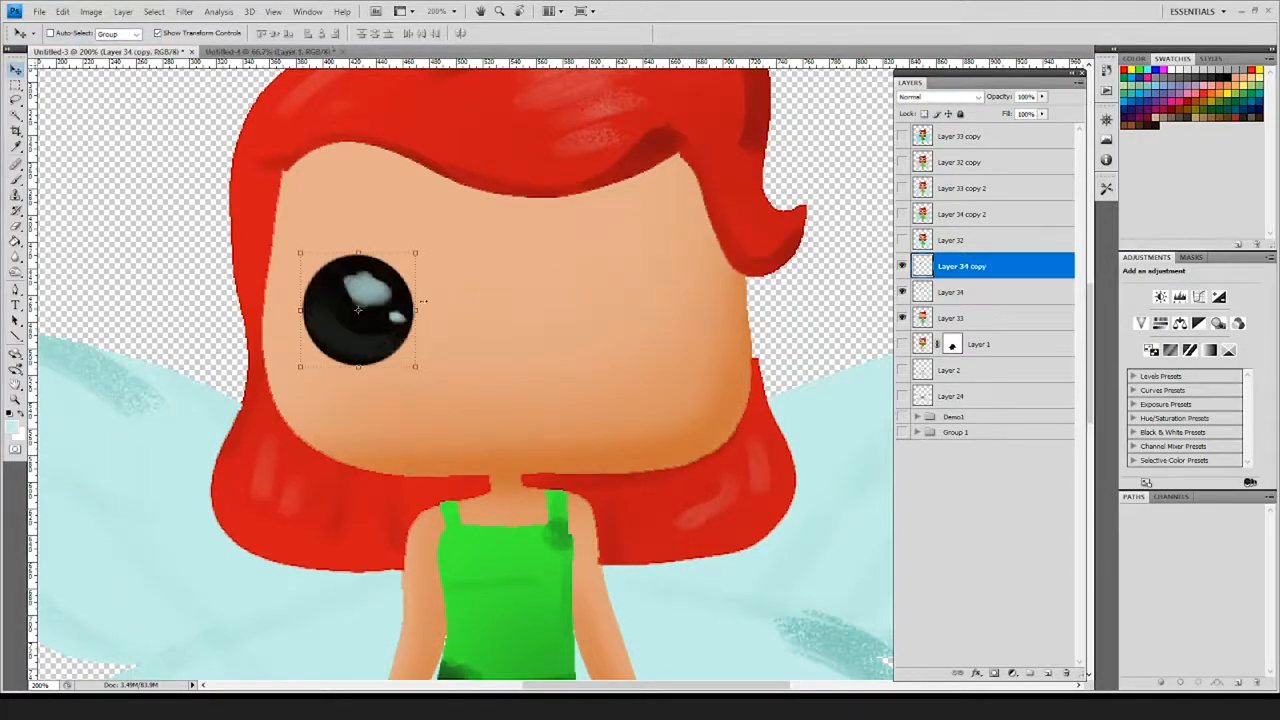
left_click_drag(395, 330, 658, 320)
left_click_drag(872, 418, 834, 390)
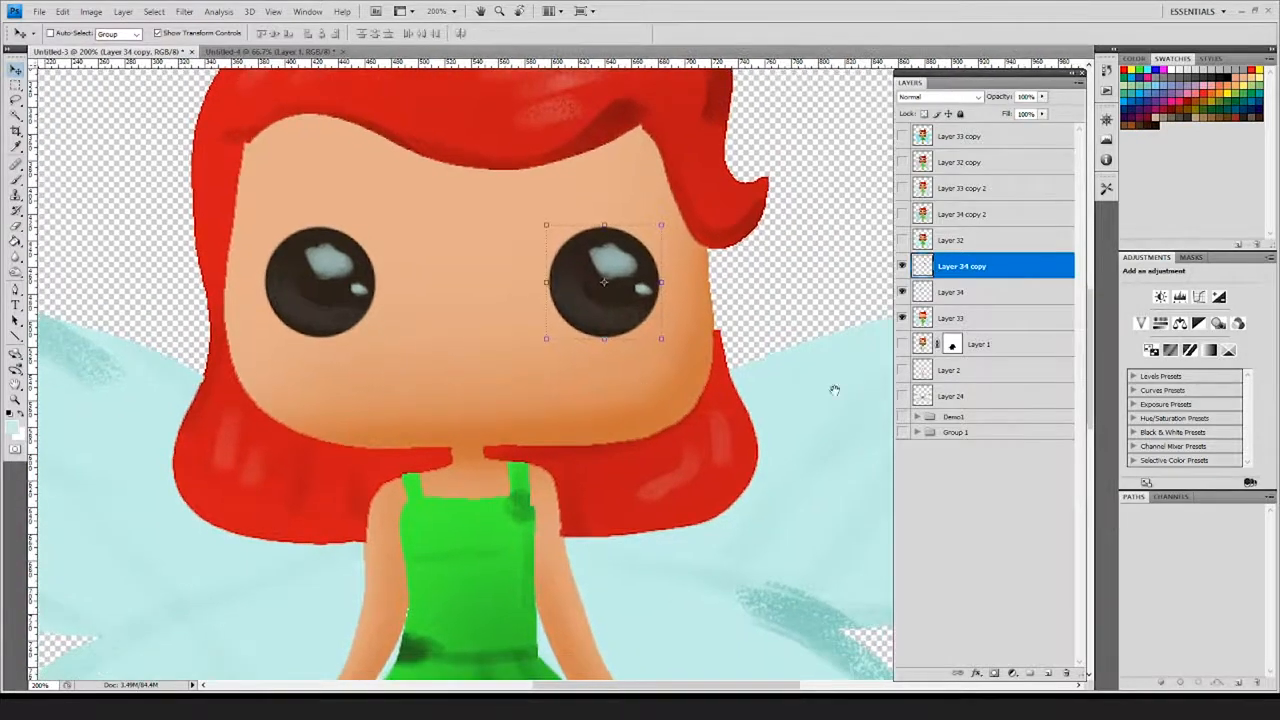
left_click(1062, 675)
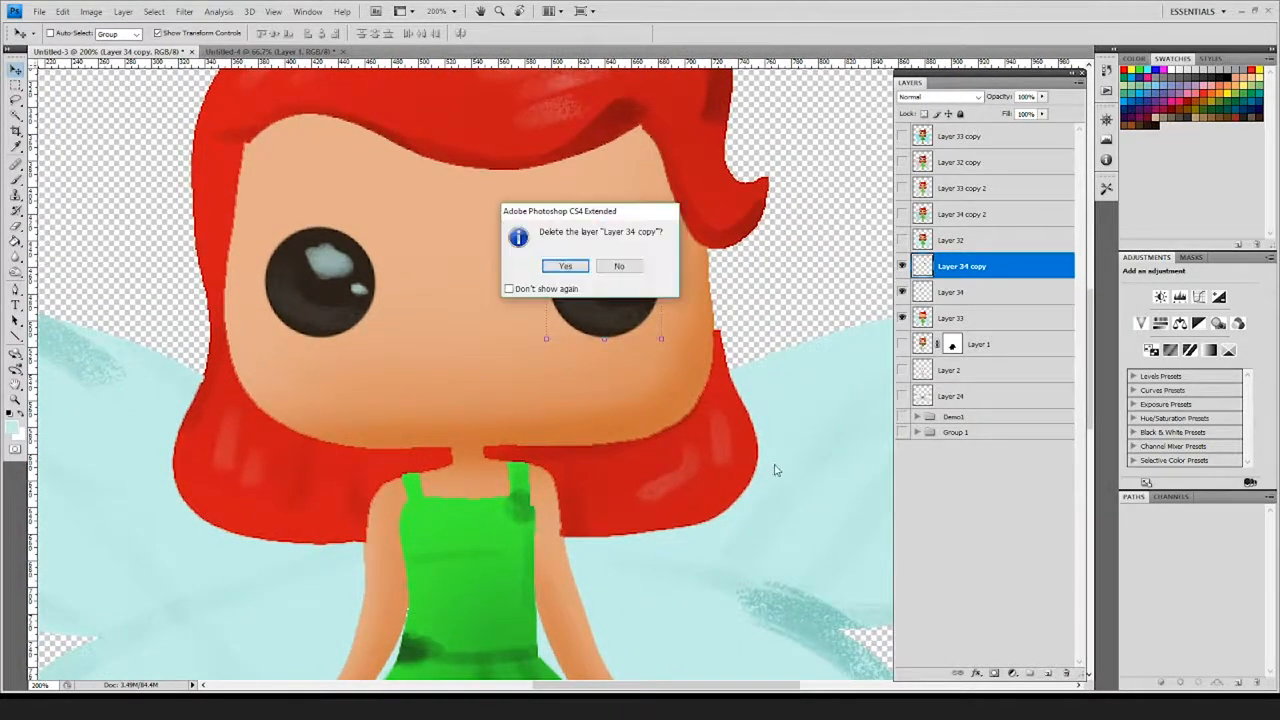
left_click(566, 266)
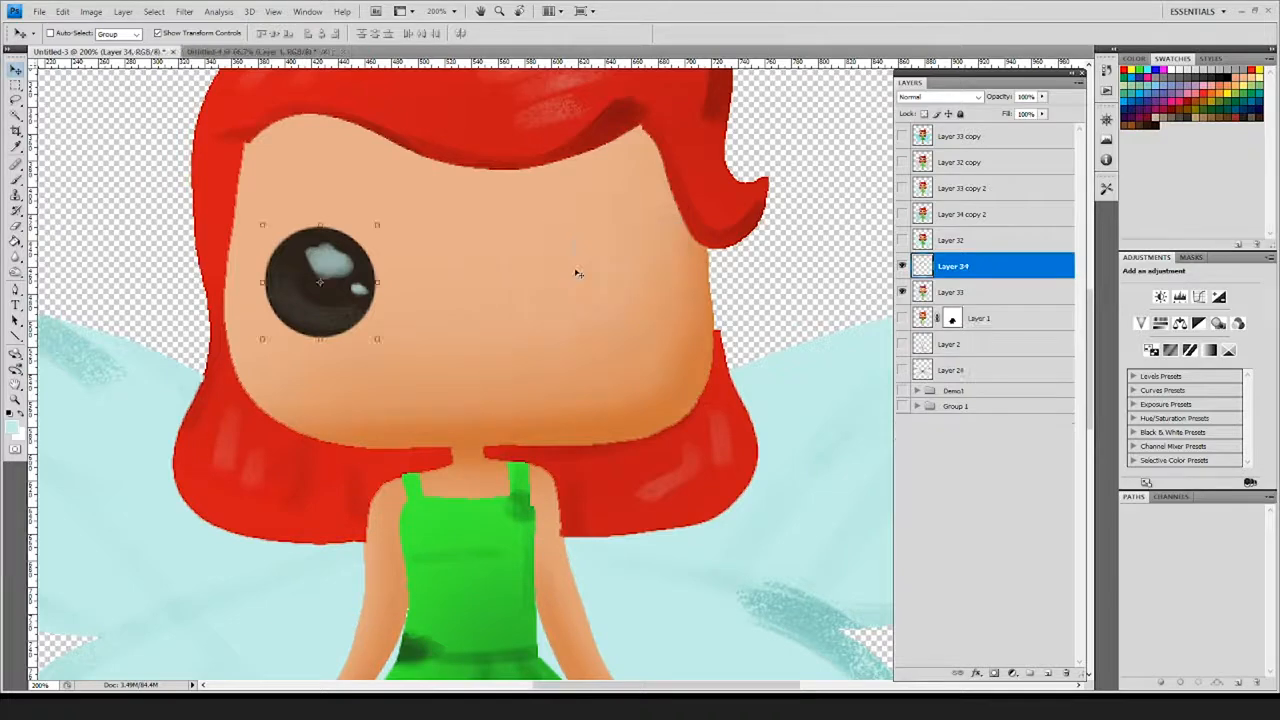
key("ctrl+z")
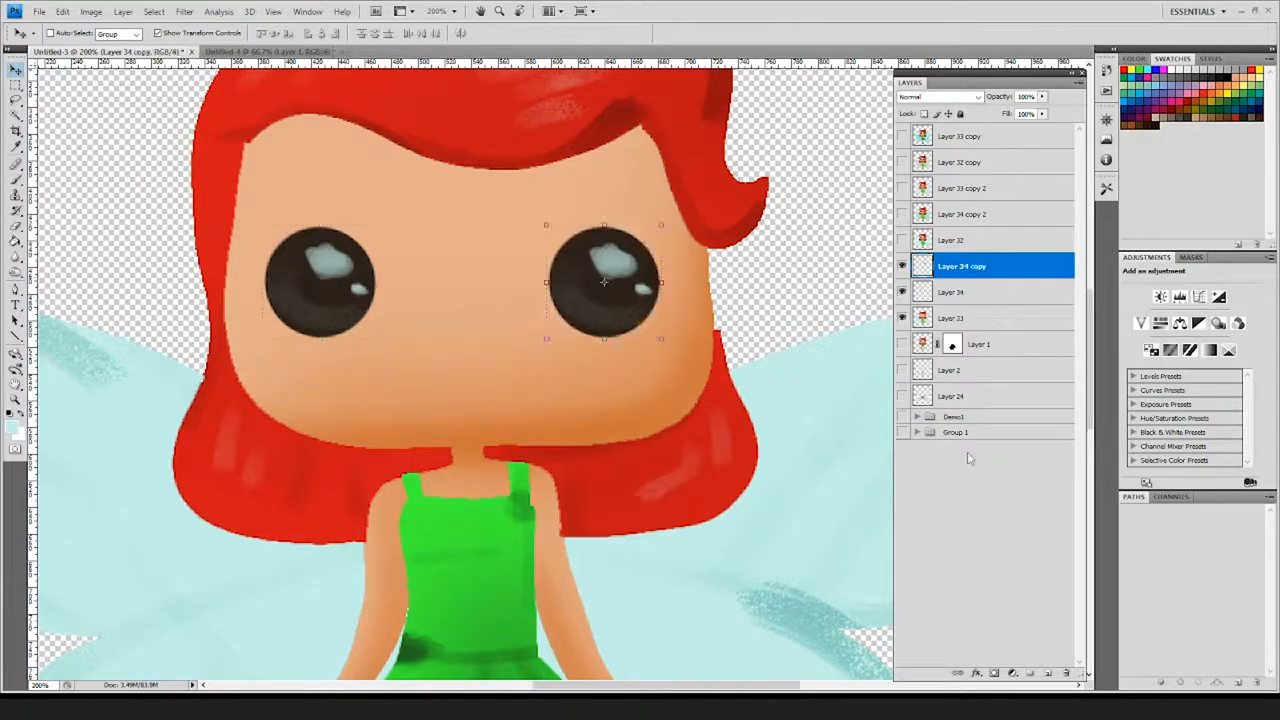
- Add a new layer and paint a small orange-brown nose centred on the face just below the eyes
left_click(1048, 673)
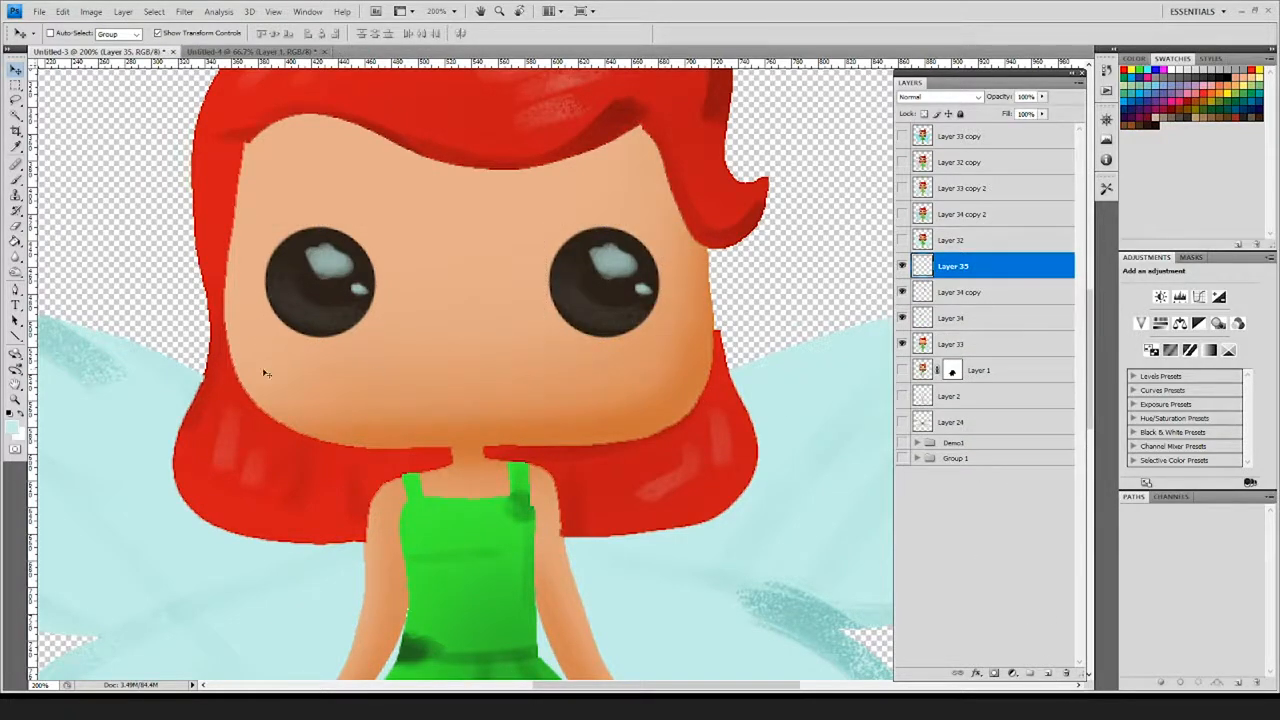
key("b")
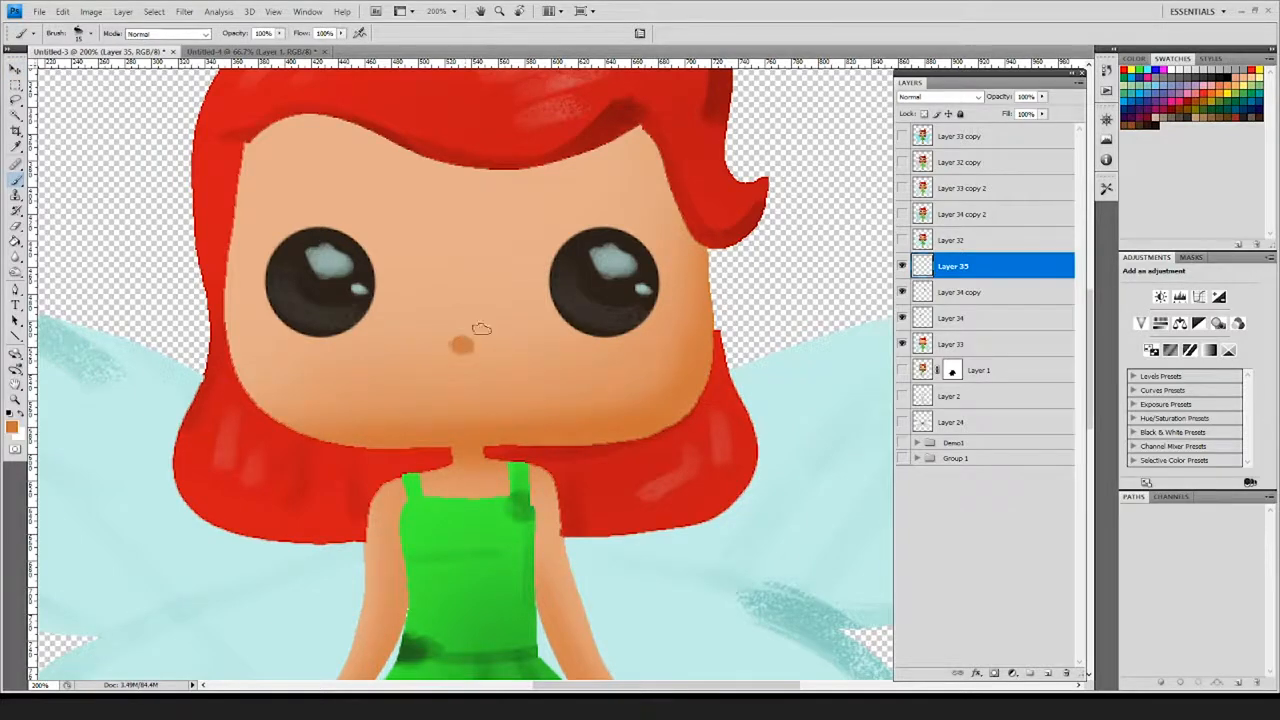
left_click_drag(544, 387, 521, 382)
left_click_drag(420, 283, 394, 303)
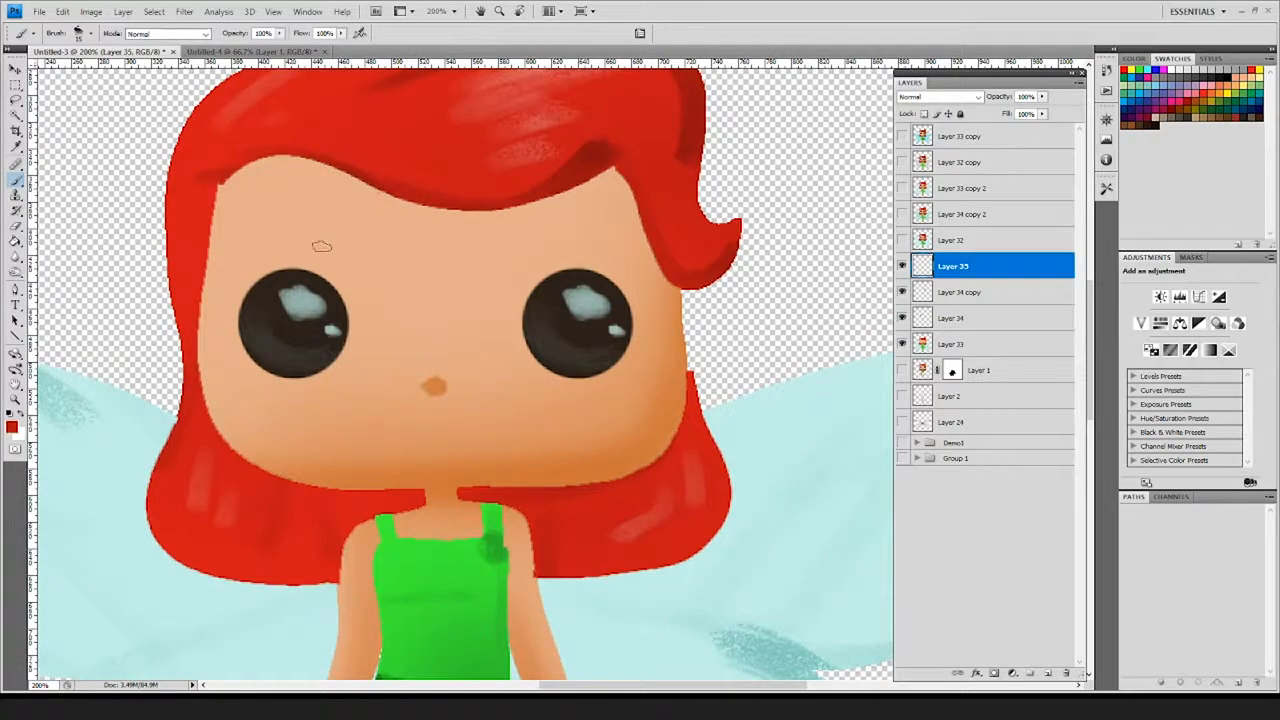
- Paint a thin, slightly arched red eyebrow above each eye with the textured brush
left_click_drag(242, 255, 340, 251)
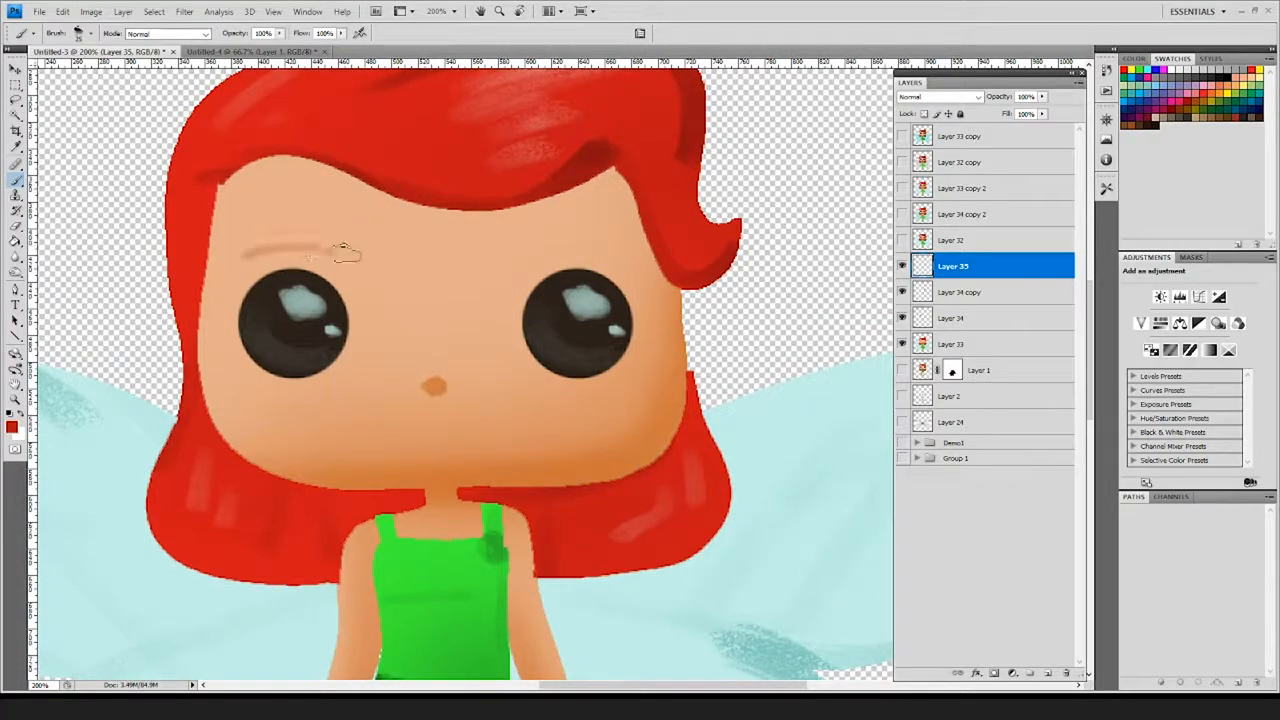
left_click_drag(550, 250, 638, 247)
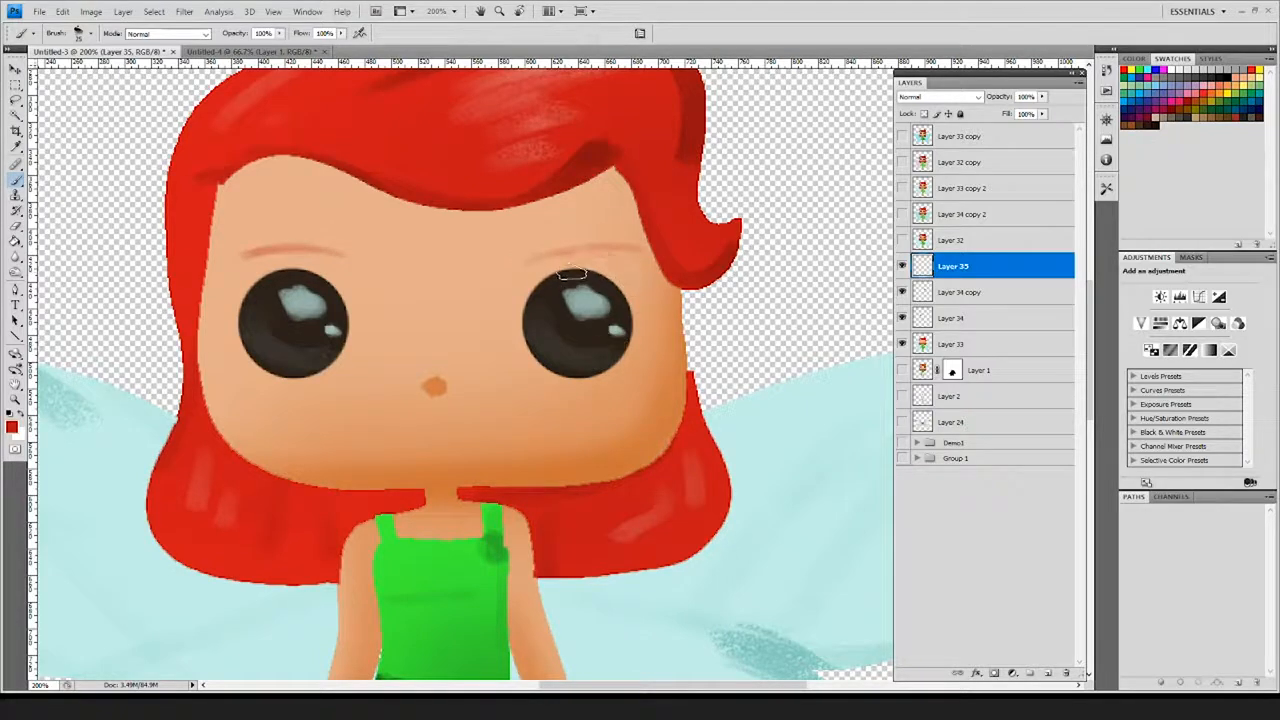
key("ctrl+z")
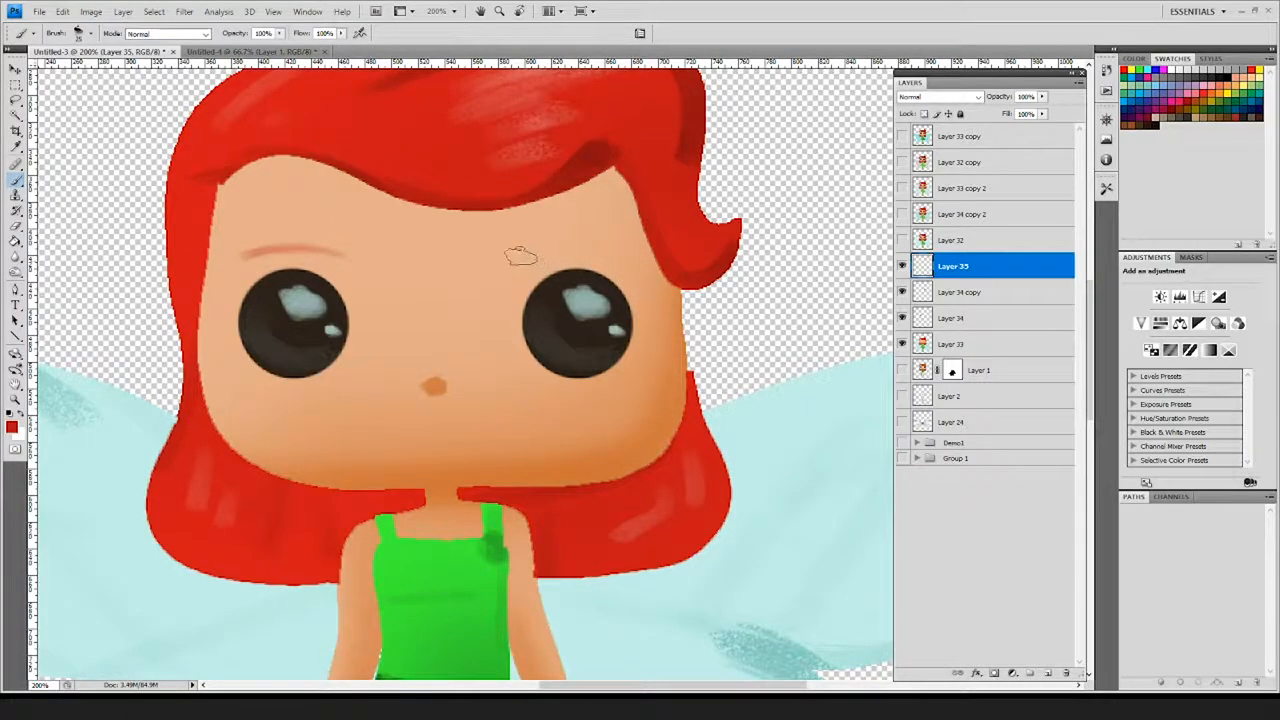
left_click_drag(548, 252, 632, 250)
scroll(517, 320, "down", 2)
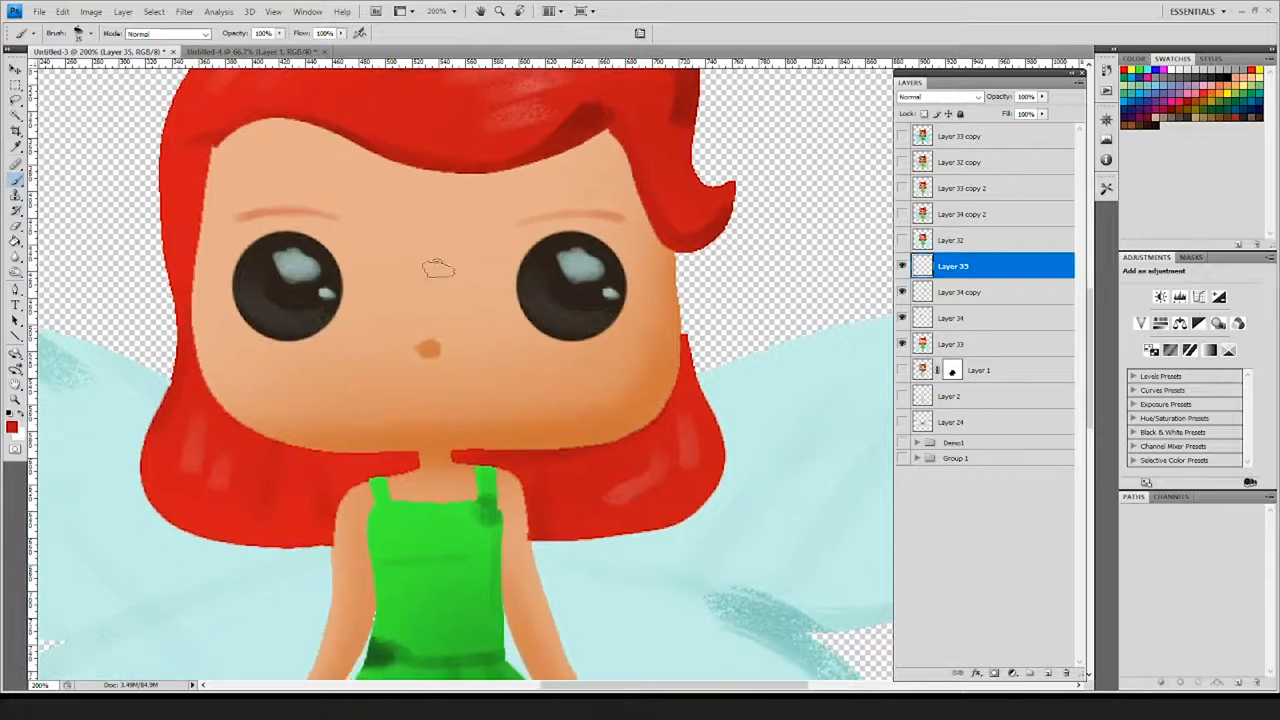
- Stamp red freckles on both cheeks on a new layer with a 125 px speckle brush, placing that layer below the eye layers
left_click(89, 33)
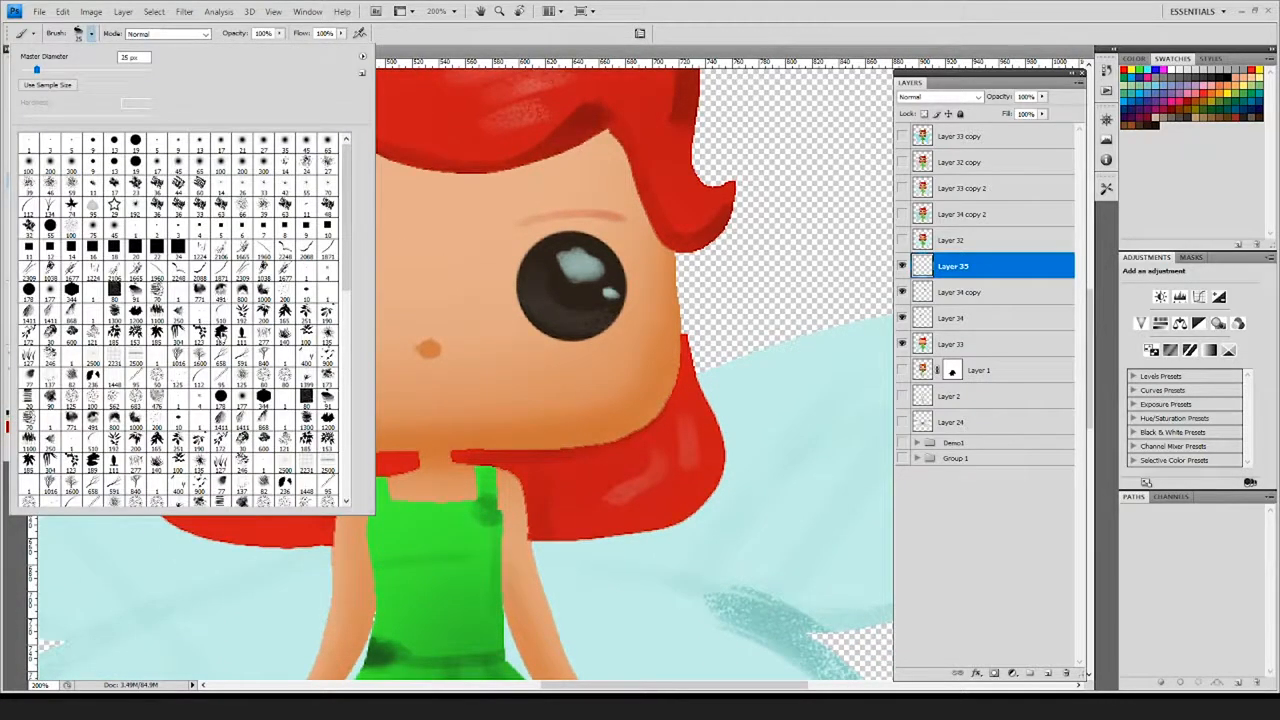
left_click(285, 296)
key("Return")
key("bracketleft")
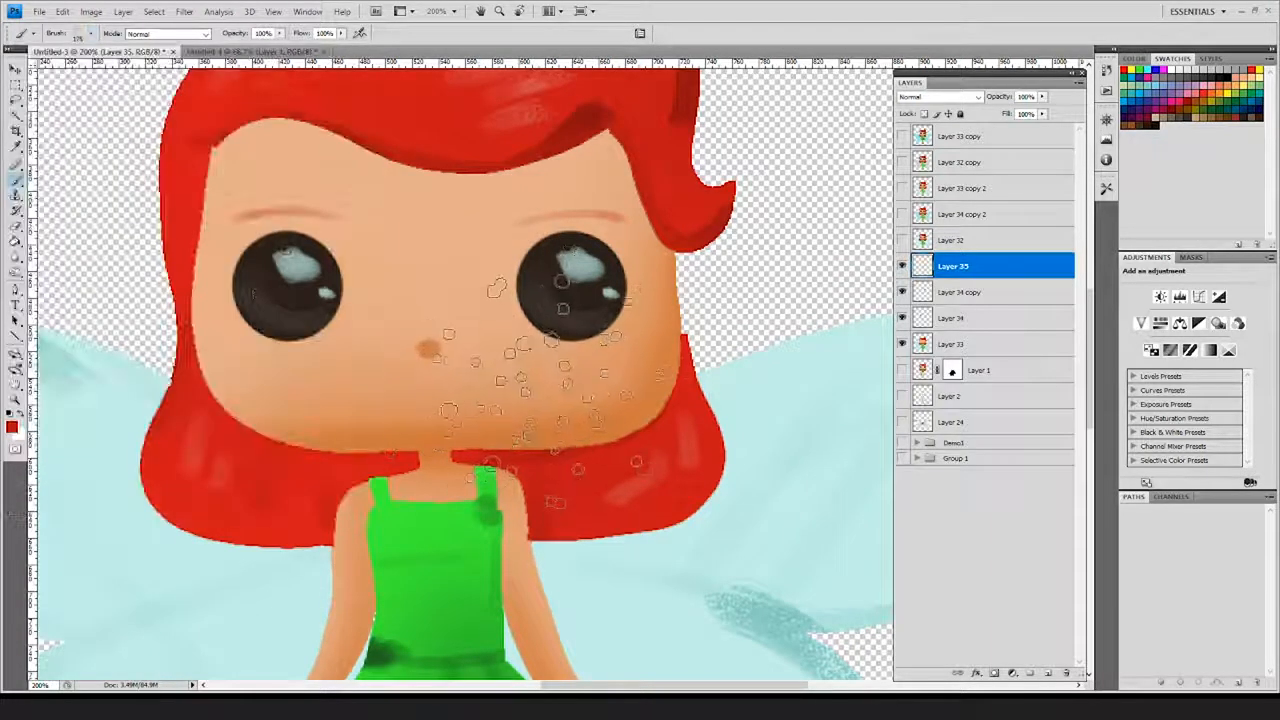
left_click(1049, 674)
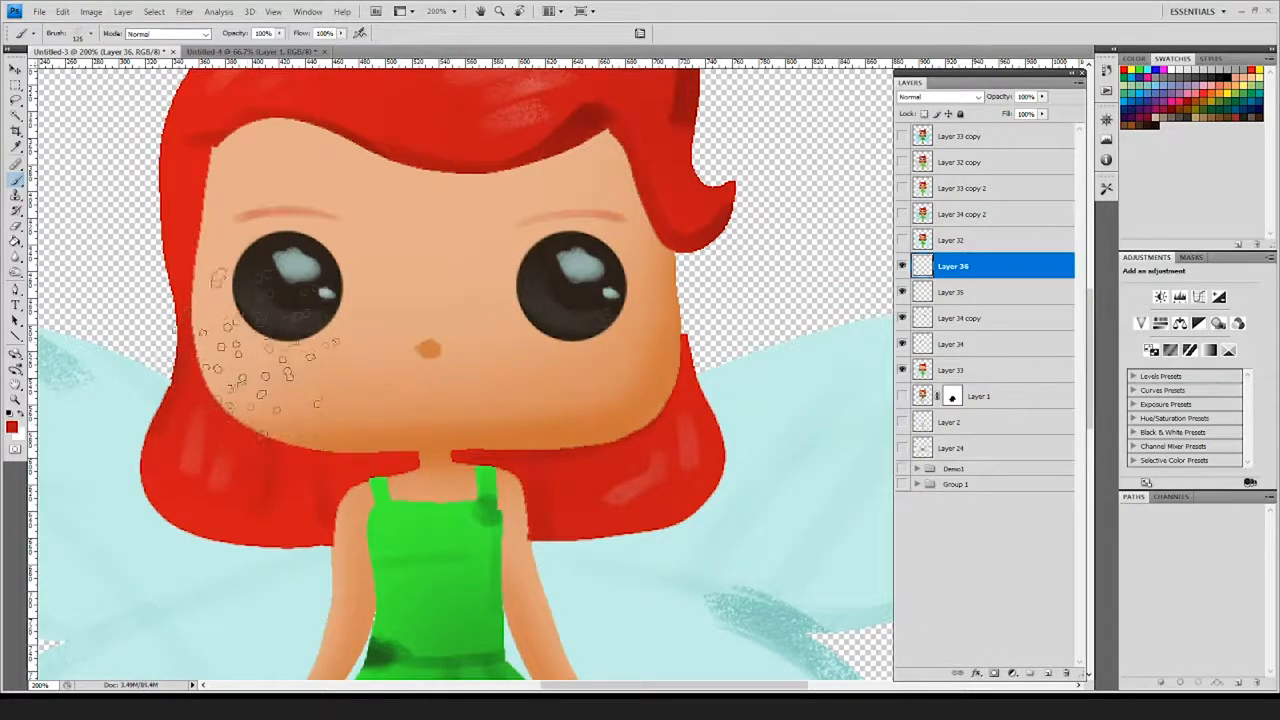
left_click(264, 365)
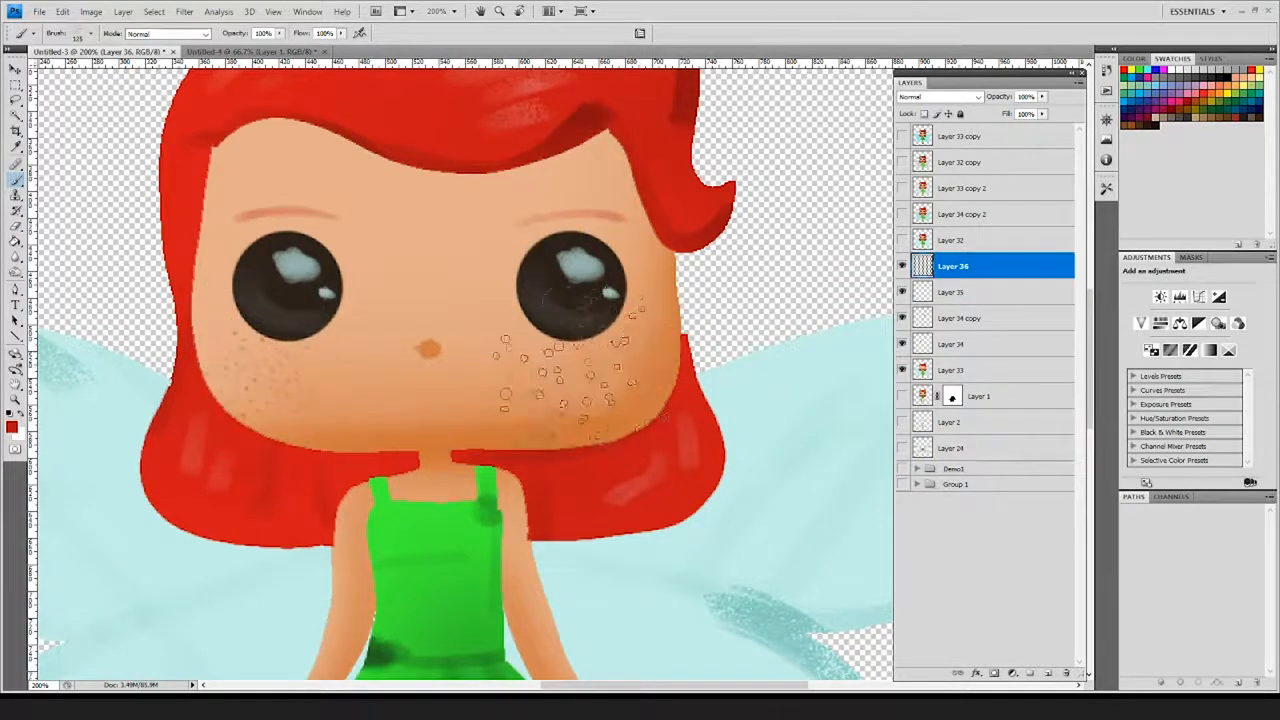
left_click_drag(588, 366, 606, 356)
key("ctrl+z")
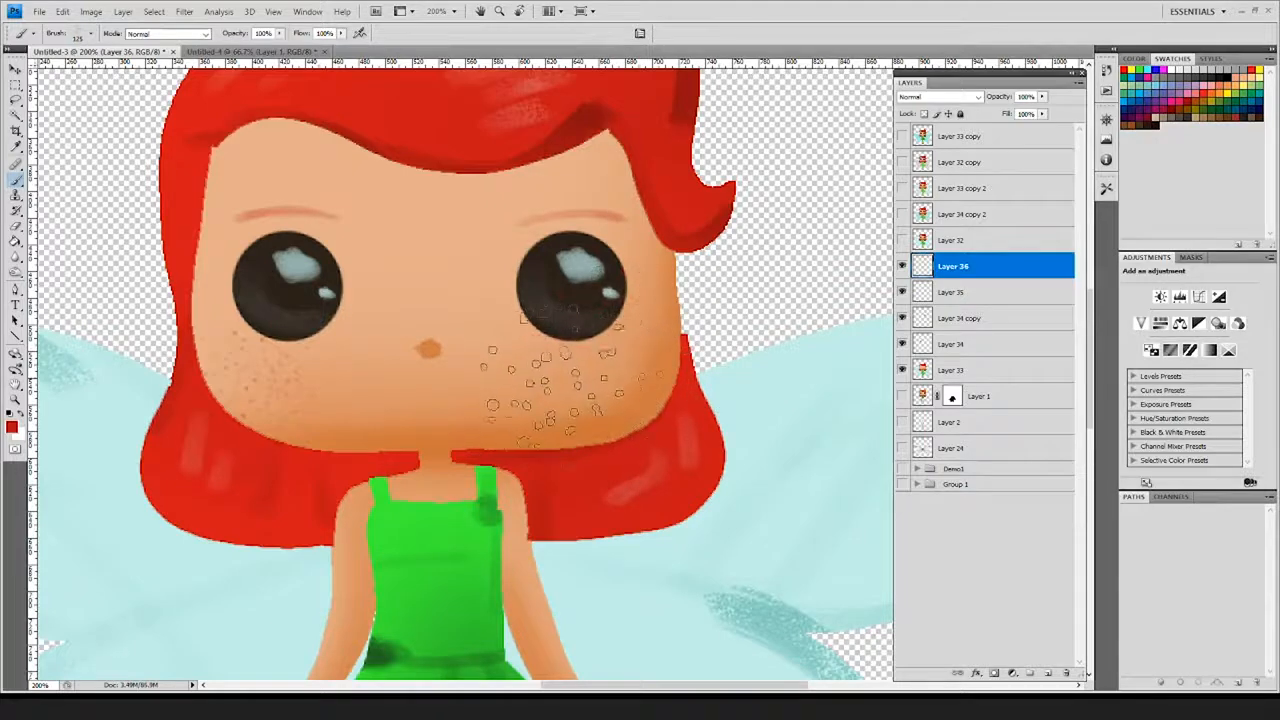
left_click(585, 375)
left_click_drag(1000, 265, 1013, 356)
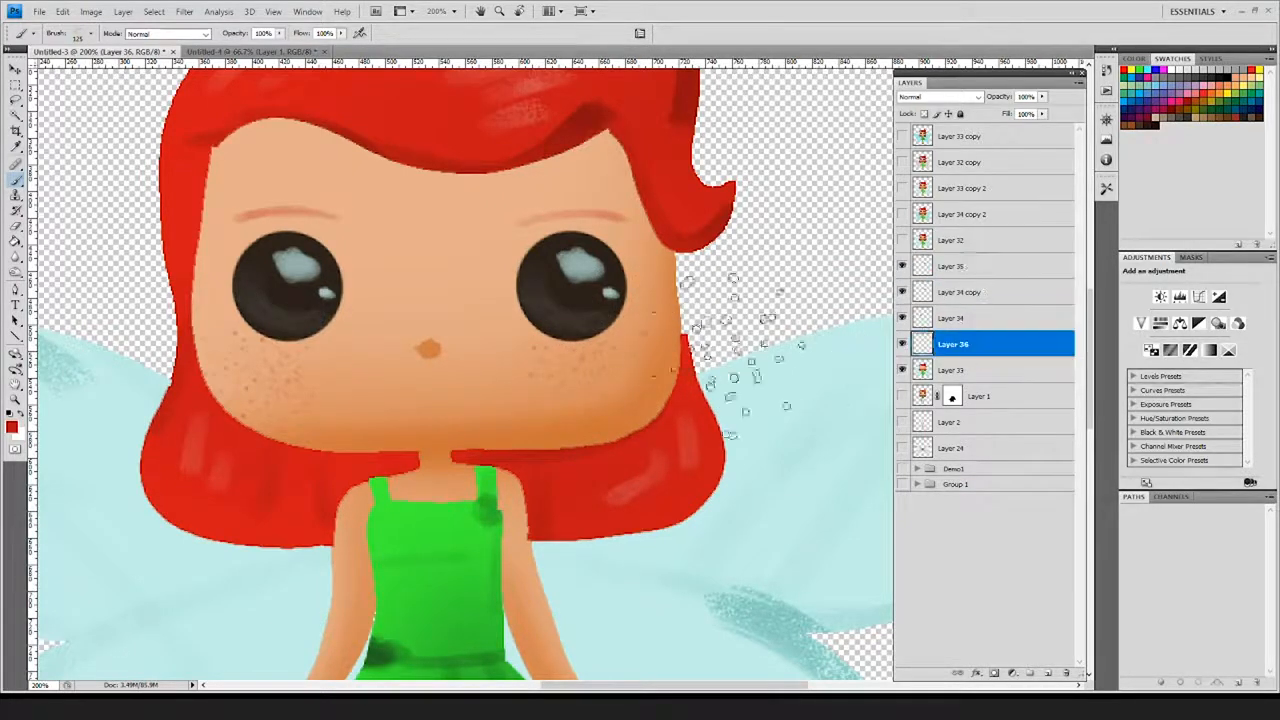
left_click(271, 385)
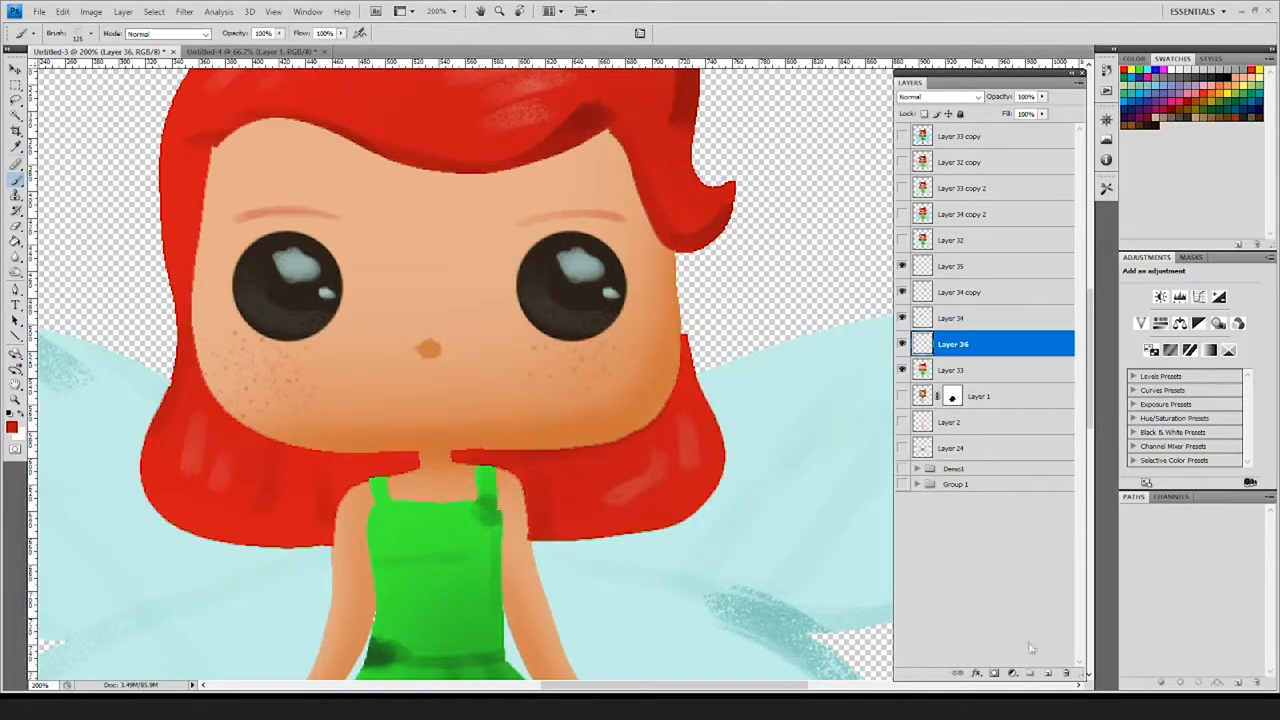
- Add new layers above the freckles and paint red blush on both cheeks with a soft round brush reduced from 200 px
left_click(1048, 674)
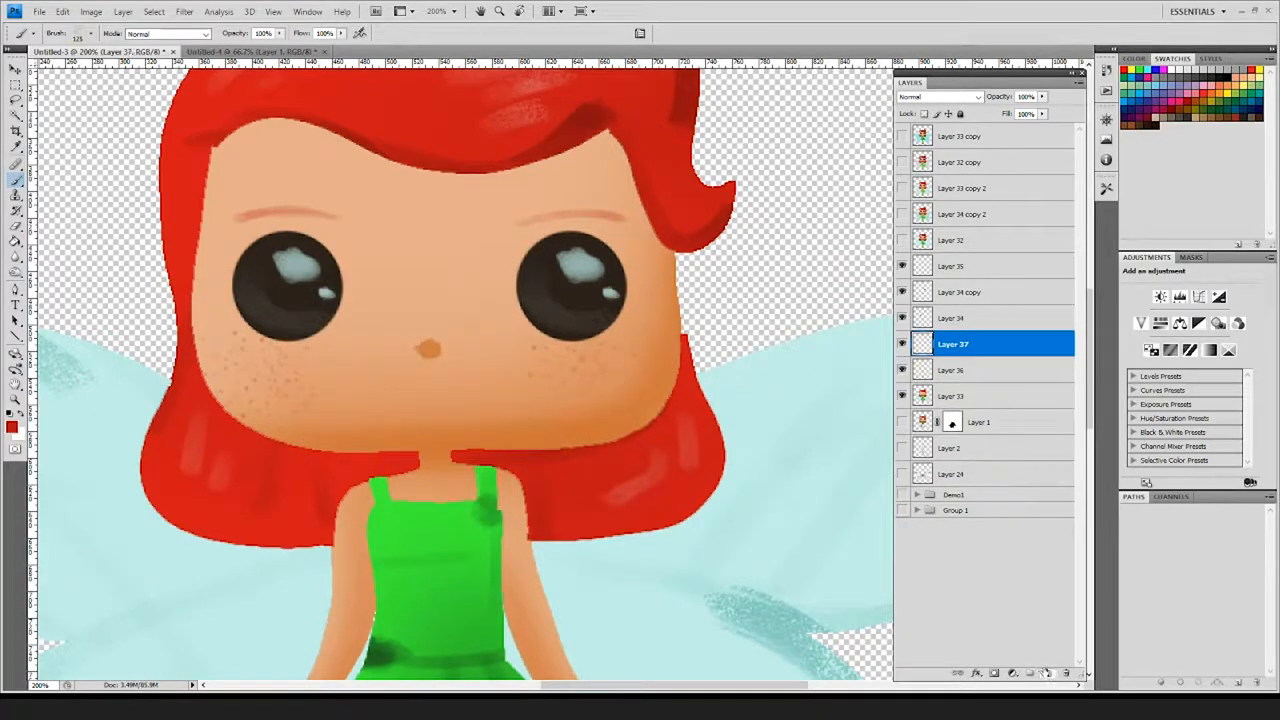
left_click(1048, 674)
left_click(90, 33)
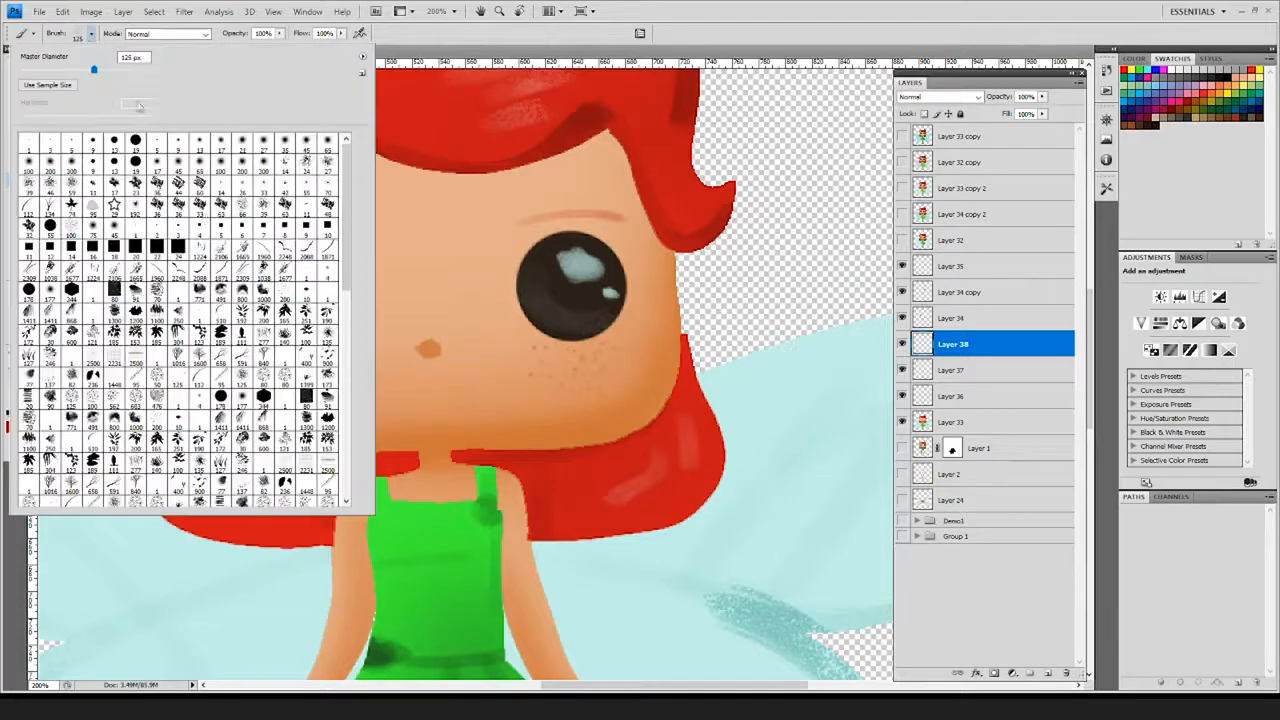
left_click(241, 164)
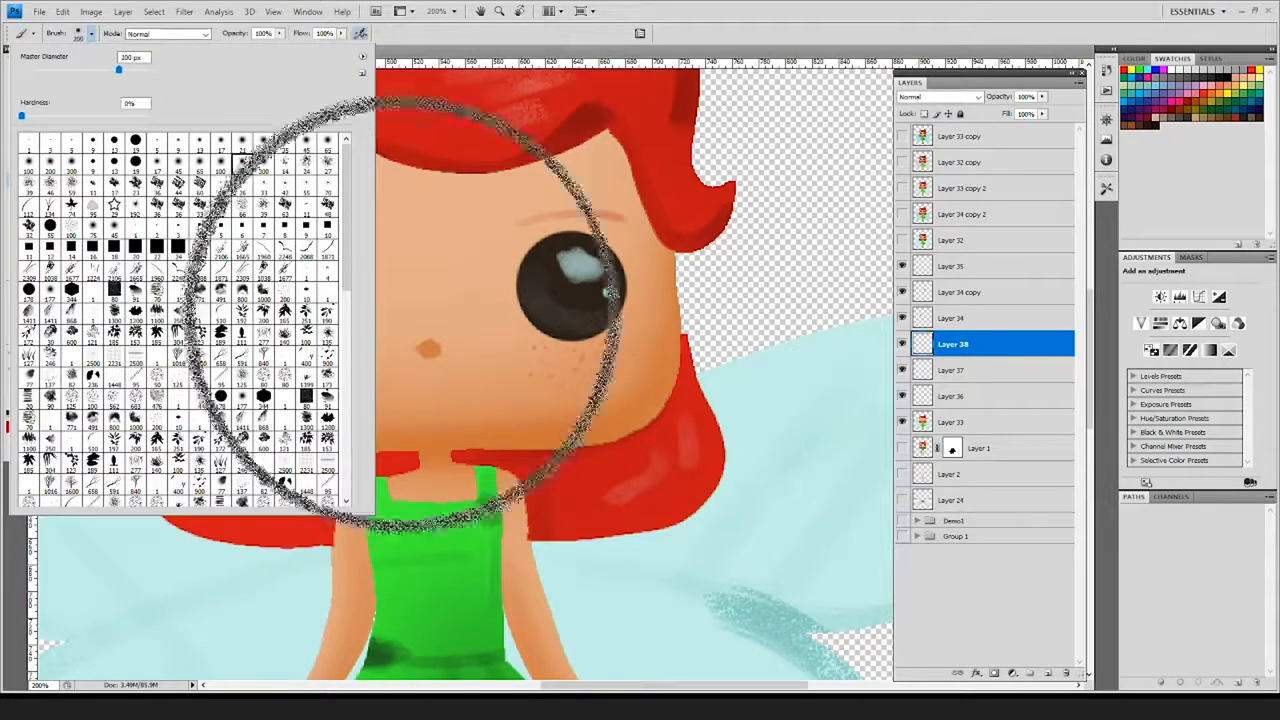
left_click(457, 337)
key("bracketleft")
key("bracketleft")
key("bracketleft")
key("bracketleft")
key("bracketleft")
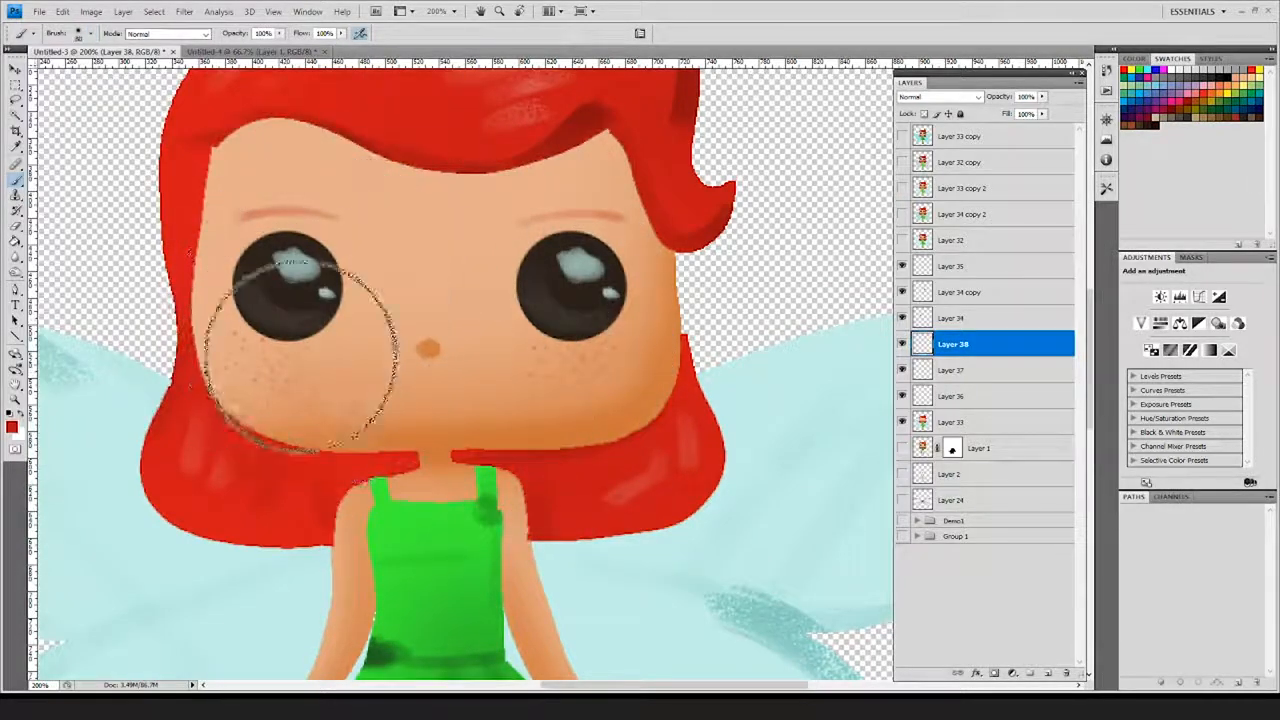
left_click_drag(229, 329, 300, 371)
mouse_move(598, 346)
left_mouse_down()
mouse_move(614, 337)
mouse_move(600, 334)
mouse_move(605, 346)
left_mouse_up()
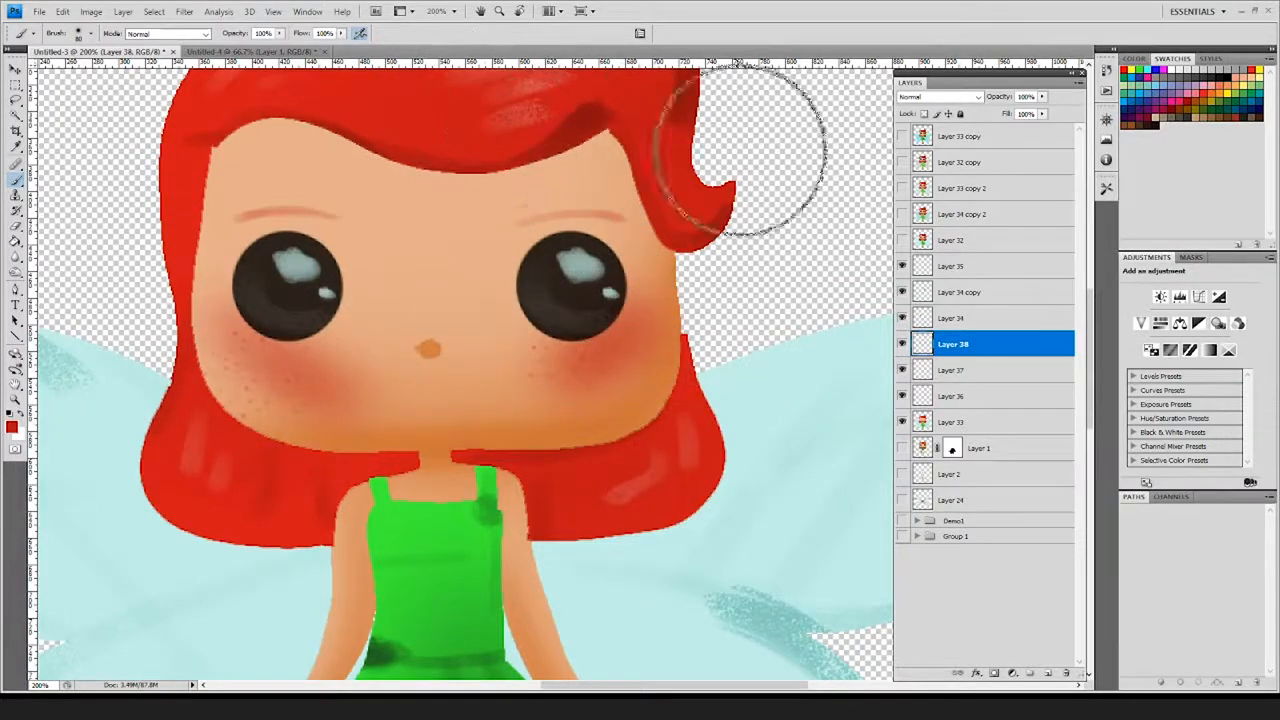
- Set the blush layer's blend mode to Pin Light and its opacity to 68%
left_click(975, 97)
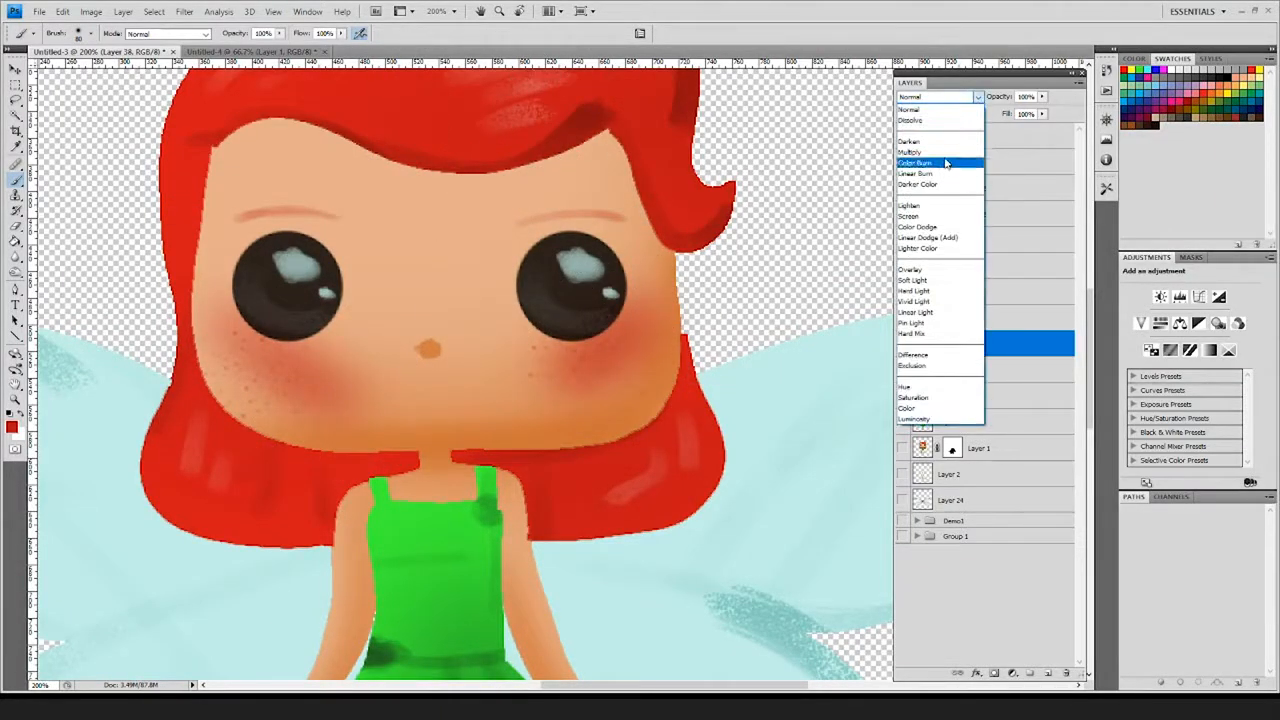
left_click(937, 272)
left_click(977, 97)
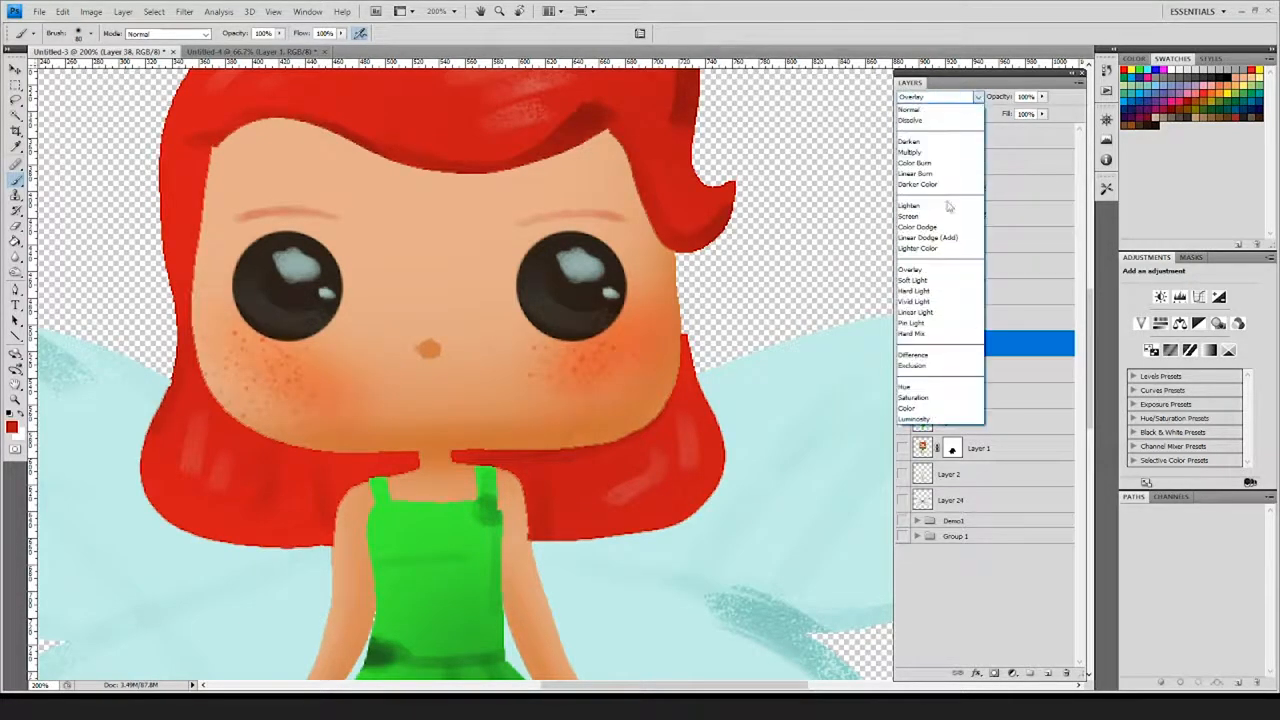
left_click(937, 323)
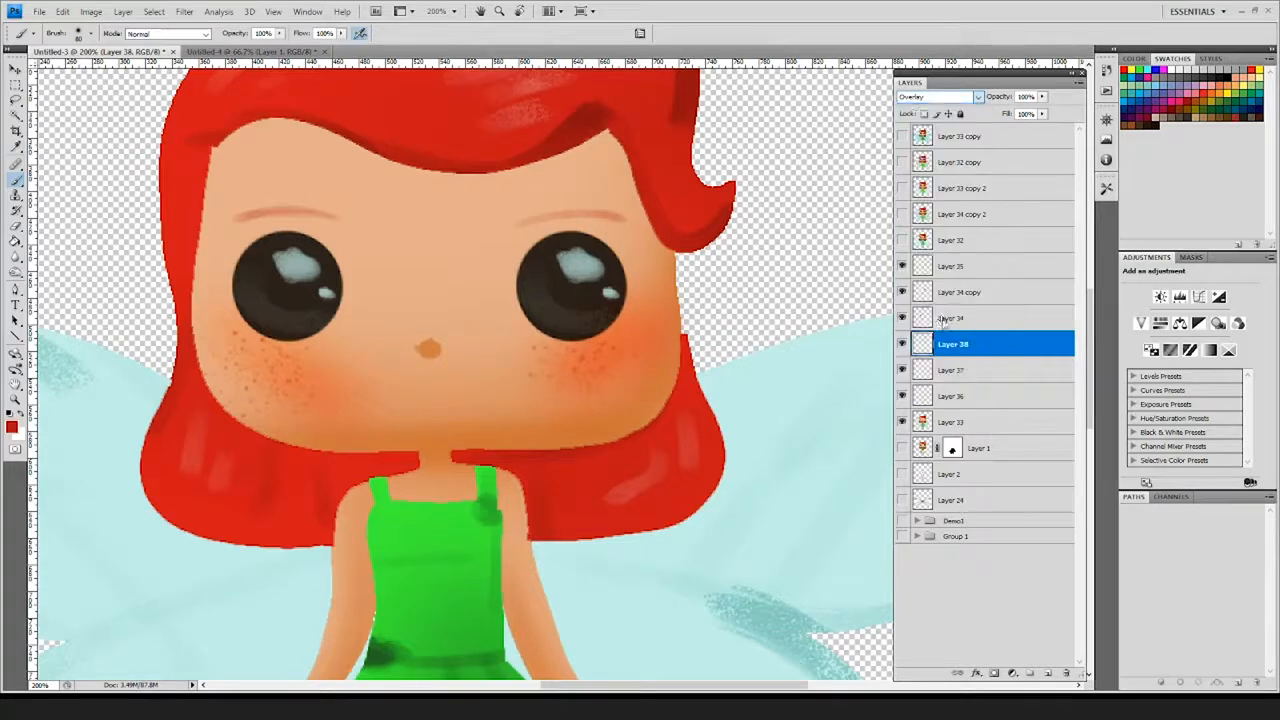
left_click(1041, 97)
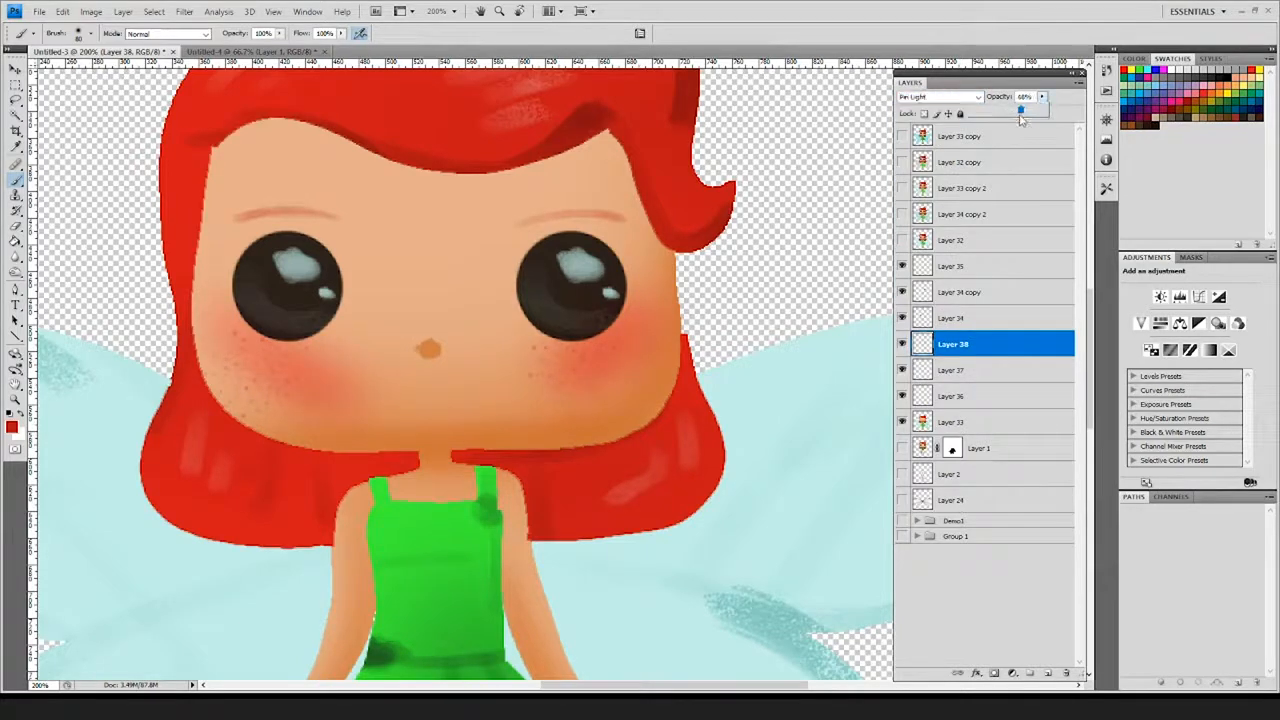
left_click(790, 262)
key("ctrl+minus")
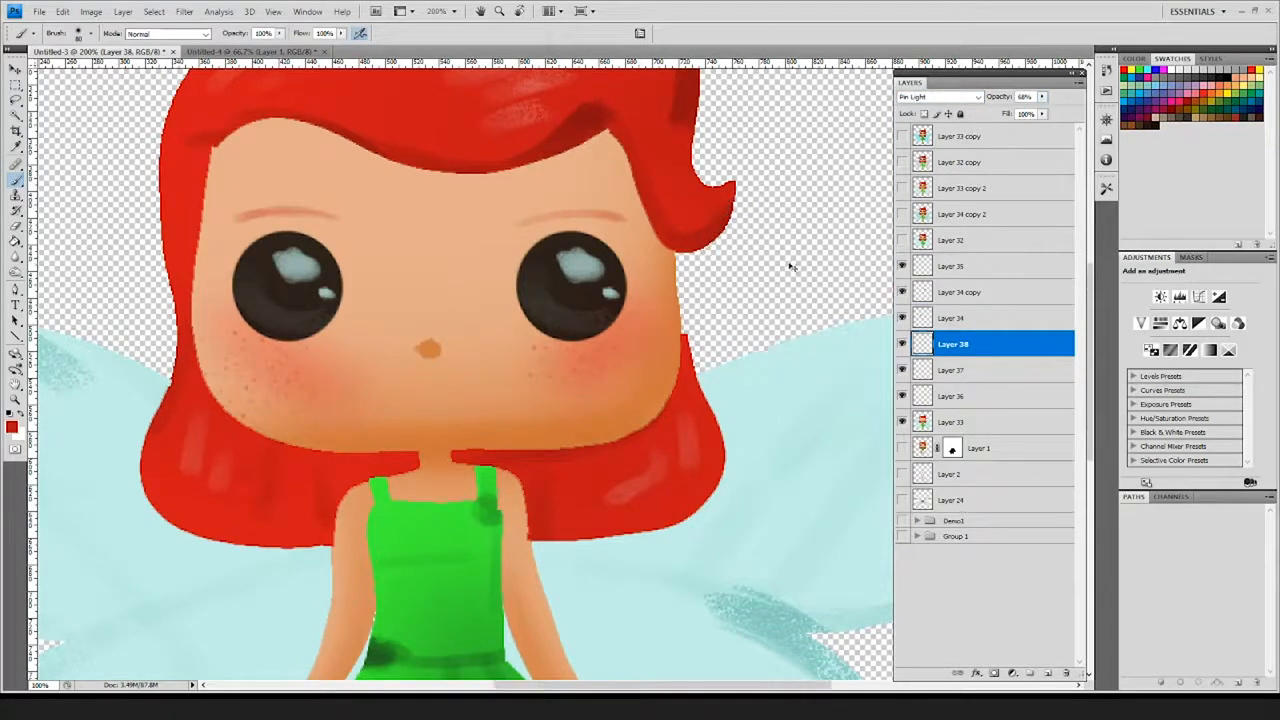
key("ctrl+0")
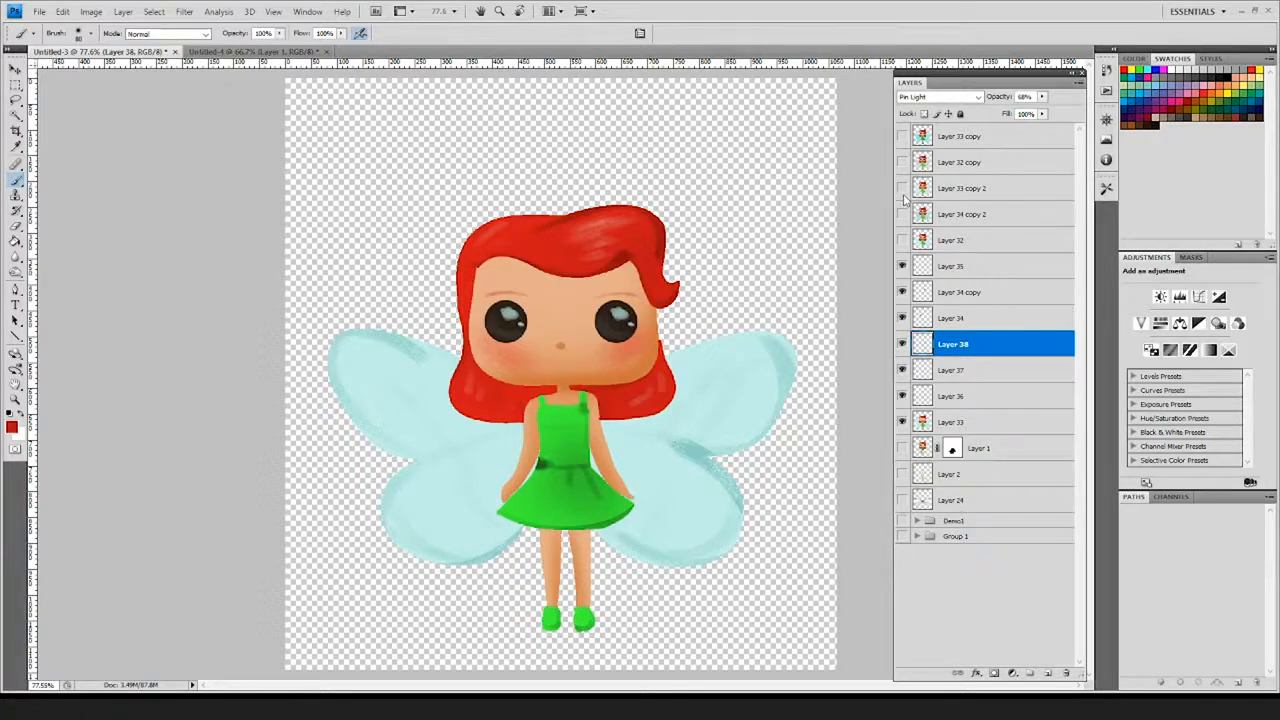
- Merge all the fairy's visible layers, from Layer 33 up to Layer 35, into one layer
left_click(986, 424)
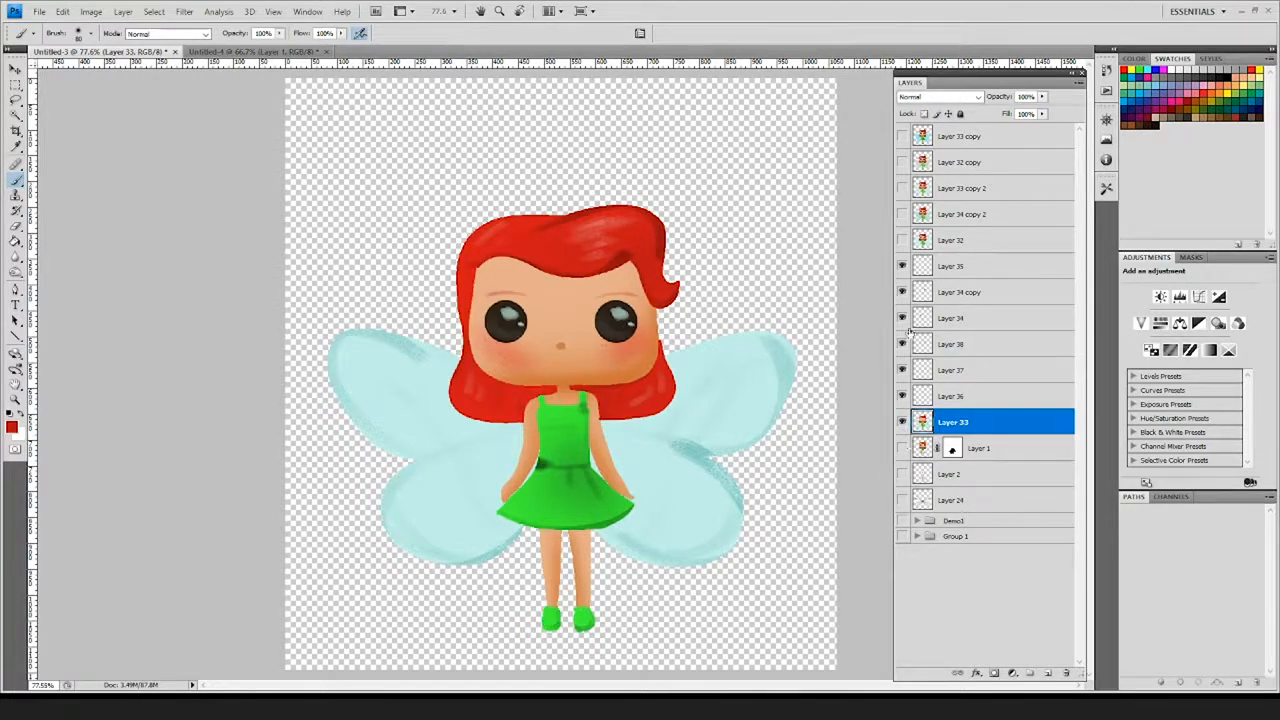
left_click(989, 268, "shift")
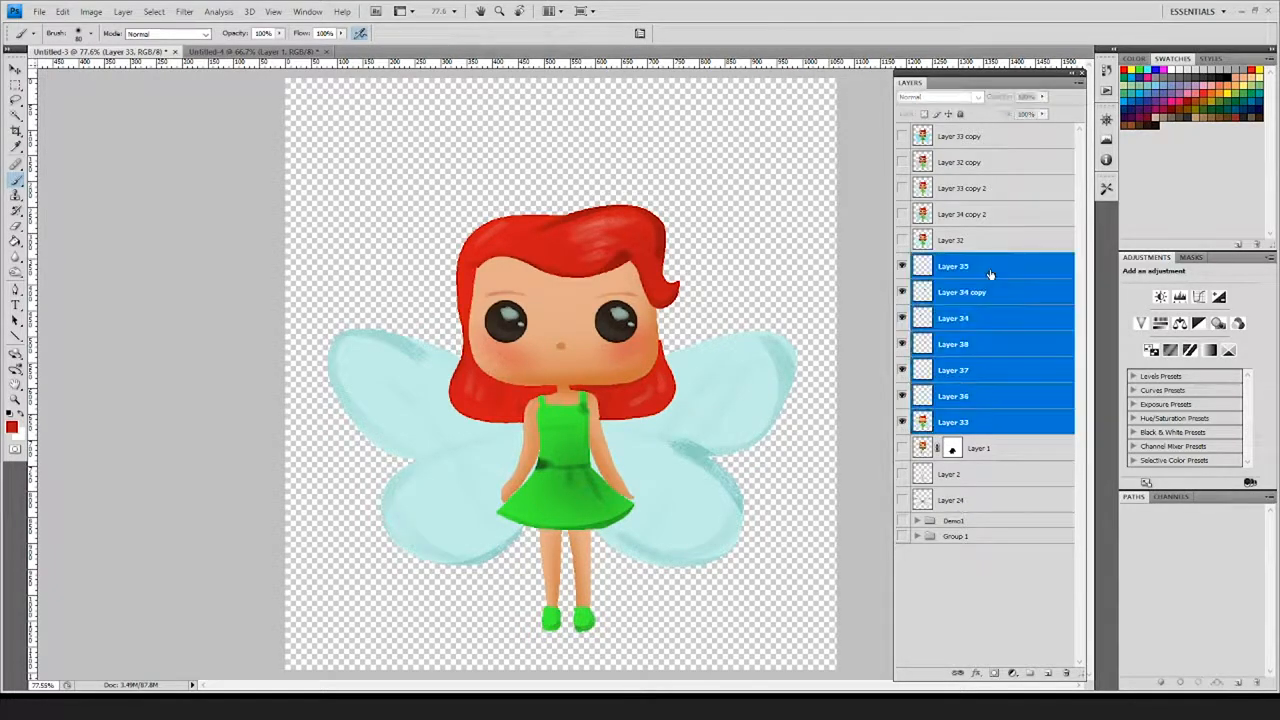
key("ctrl+e")
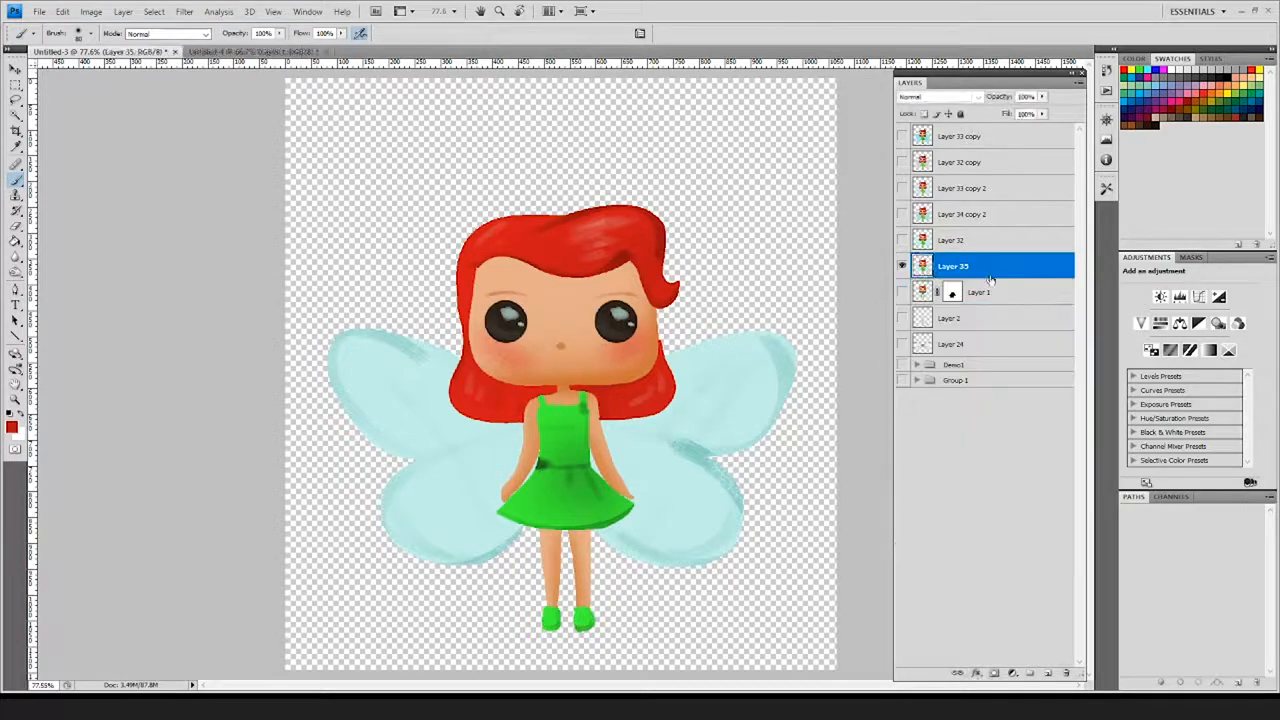
key("v")
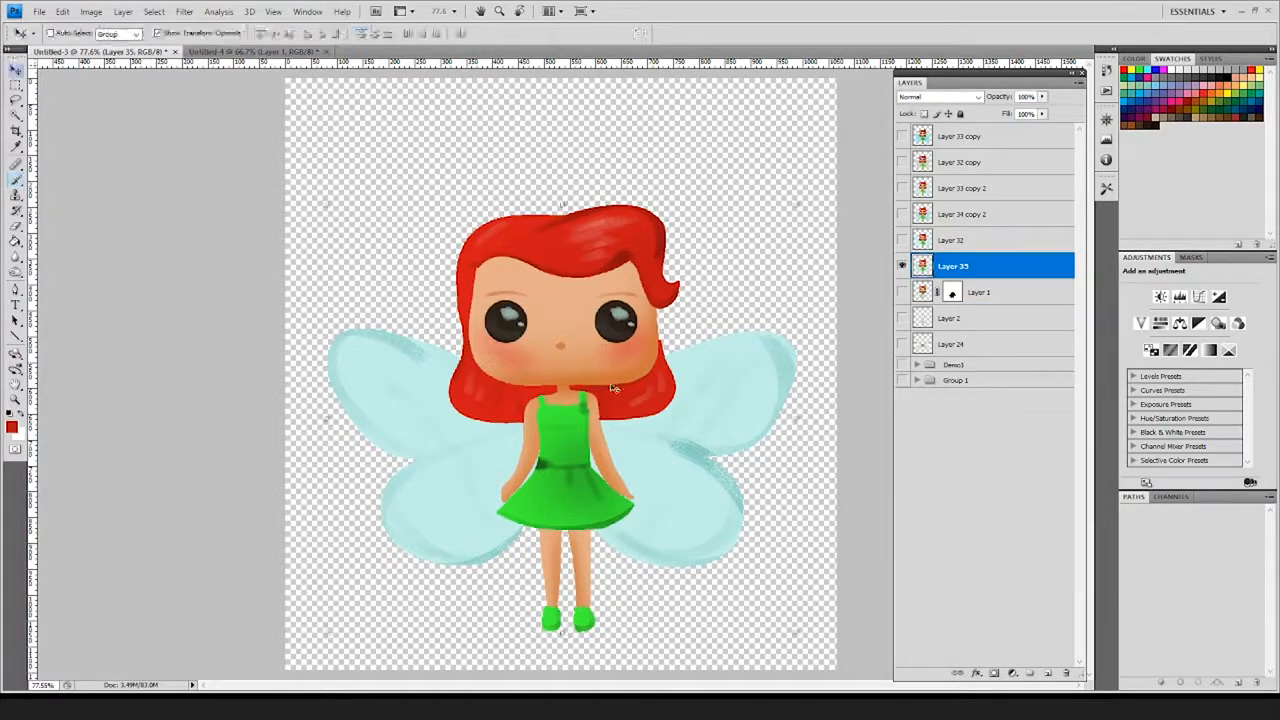
mouse_move(561, 355)
left_mouse_down()
mouse_move(566, 366)
mouse_move(560, 354)
left_mouse_up()
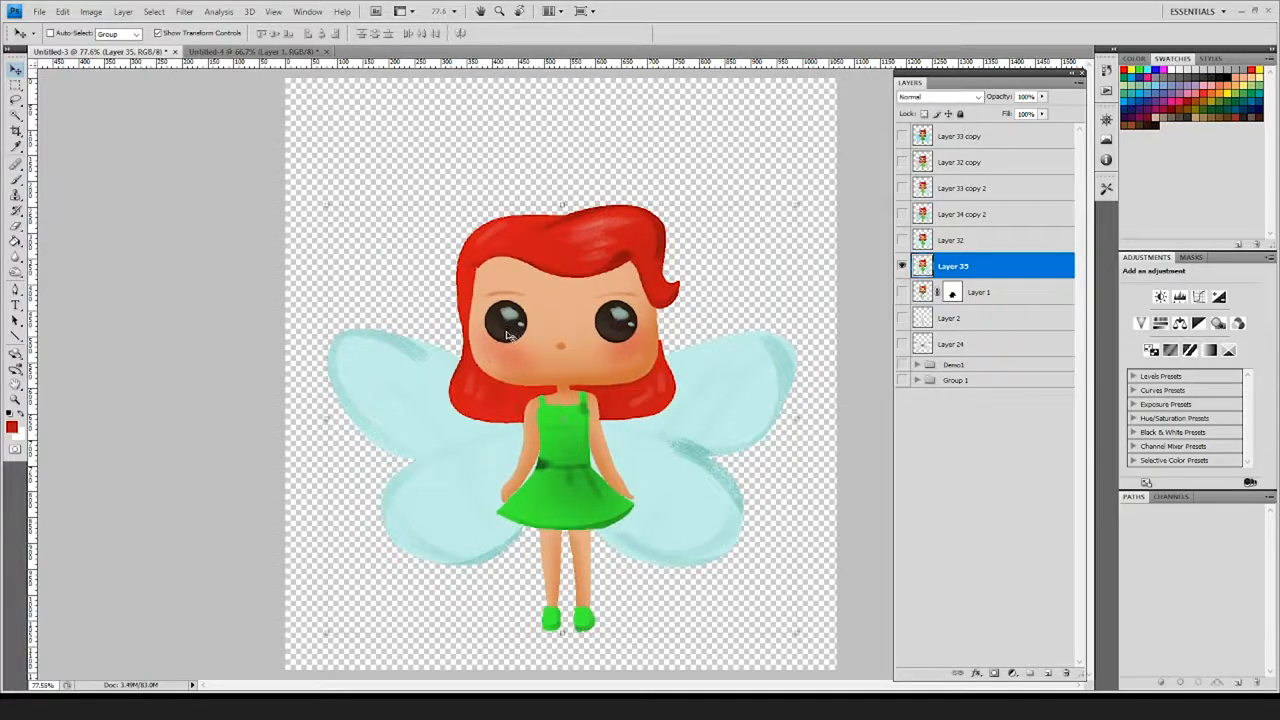